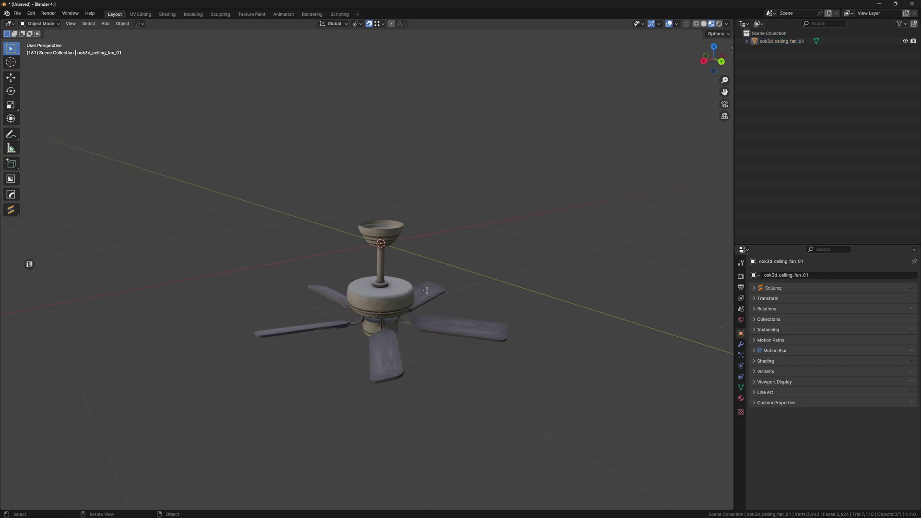
Examine the ceiling fan model from several angles, including its ceiling mount, rod, motor housing and blades
scroll(223, 272, up, 6)
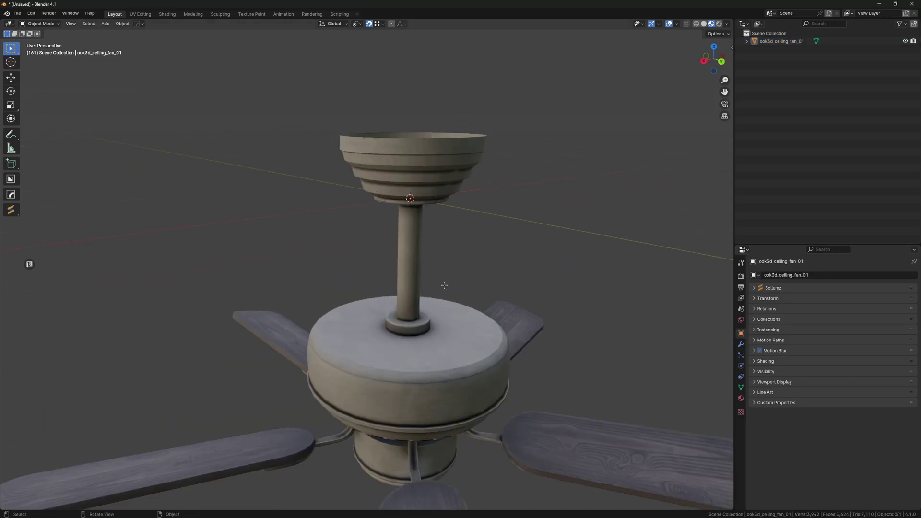
middle_drag(368, 311, 315, 294)
scroll(331, 259, down, 7)
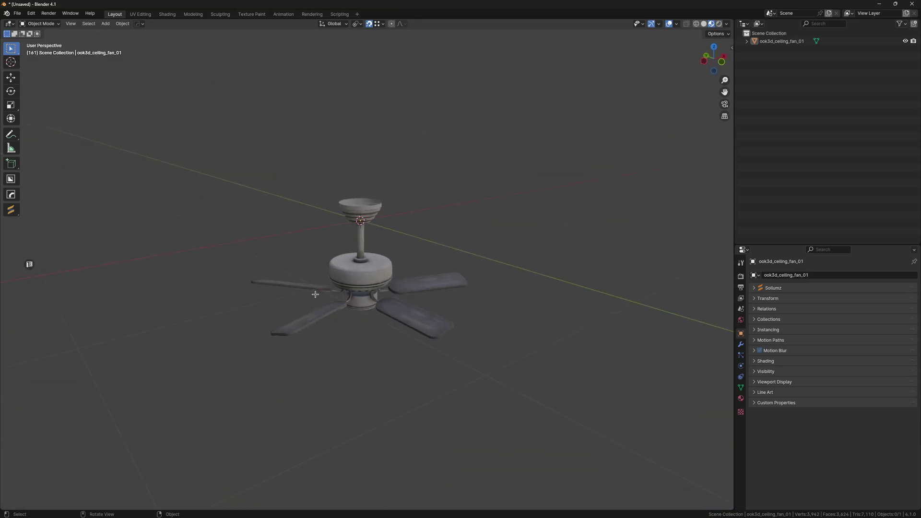
scroll(356, 293, up, 3)
click(356, 293)
middle_drag(430, 273, 302, 267)
middle_drag(462, 338, 432, 305)
middle_drag(377, 190, 361, 212)
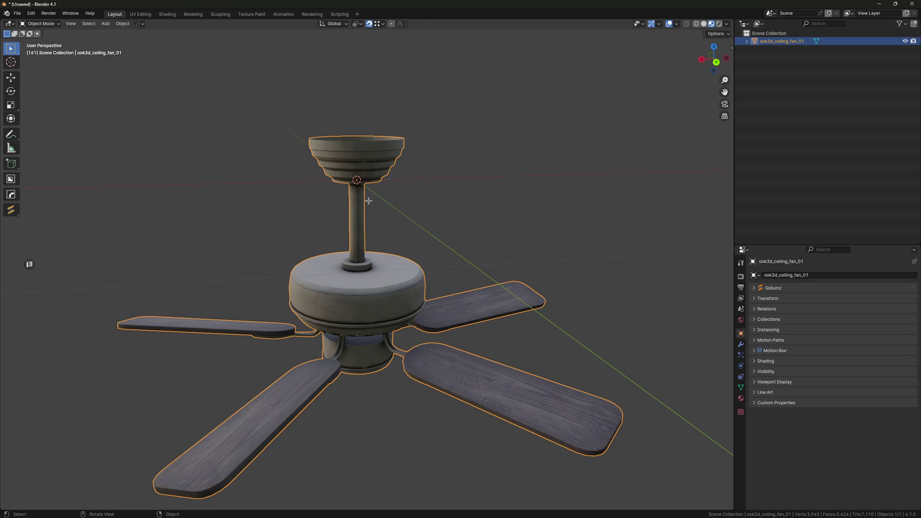
alt+middle_click(360, 176)
scroll(362, 239, up, 5)
middle_drag(365, 247, 346, 219)
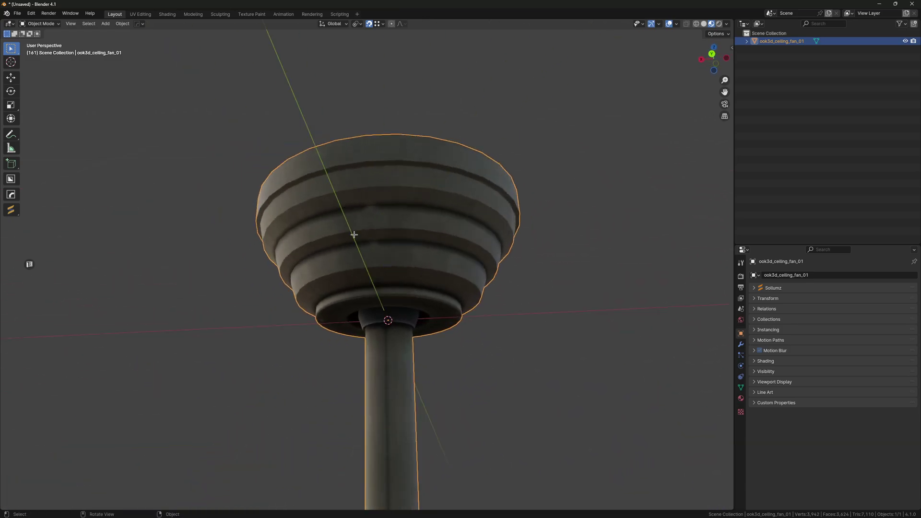
Separate the rod, motor housing and blades from the ceiling mount into their own object, selecting the linked faces from the back view
scroll(355, 242, down, 7)
middle_drag(366, 274, 380, 301)
key(Tab)
key(ctrl+KP_1)
key(alt+z)
drag(155, 312, 617, 480)
key(ctrl+l)
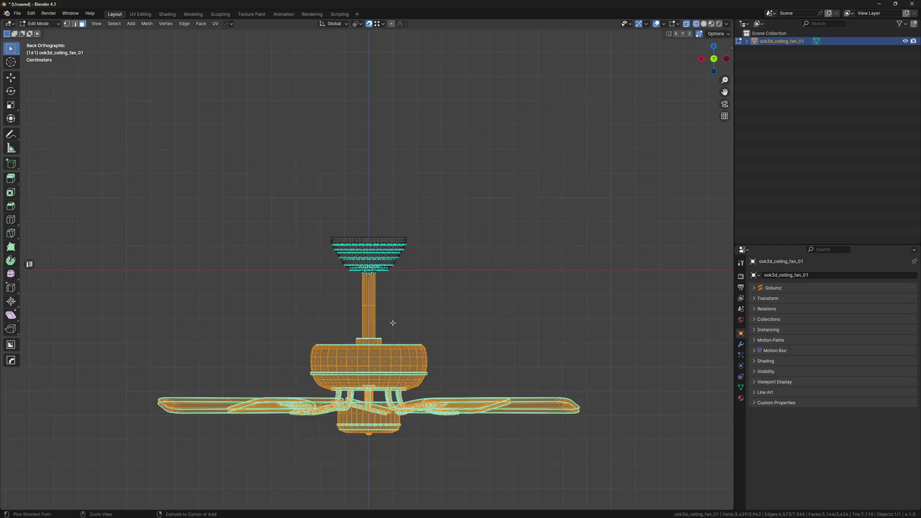
key(alt+z)
right_click(392, 323)
mouse_move(365, 453)
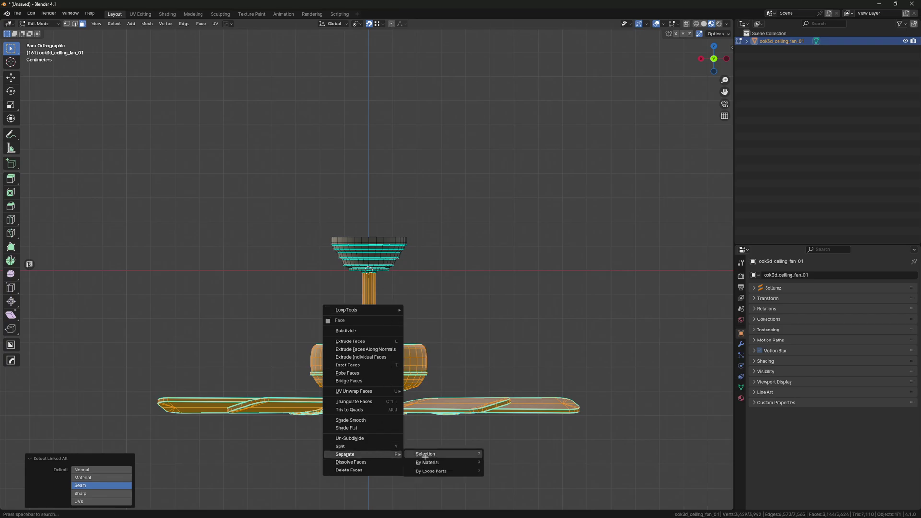
click(424, 453)
key(Tab)
Select both fan meshes and convert them to a single Sollumz Drawable with Center to Selection enabled
click(383, 326)
middle_drag(383, 326, 384, 288)
click(380, 355)
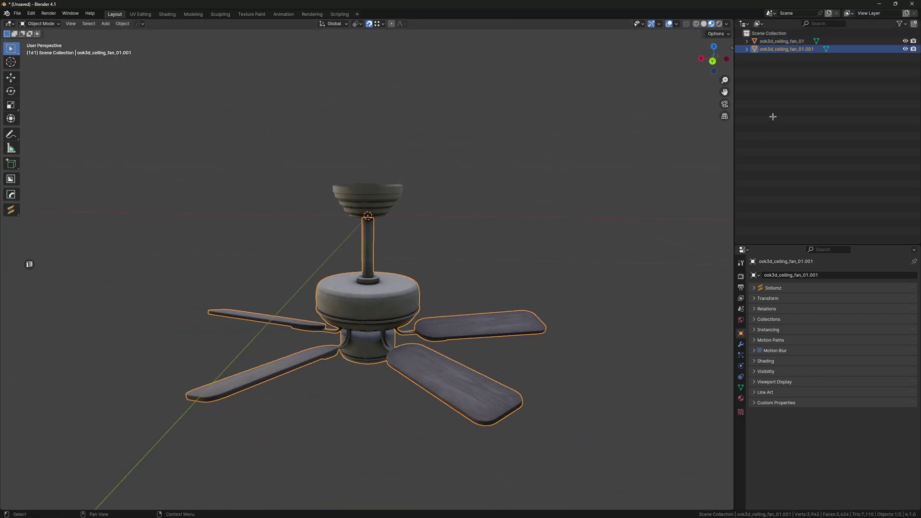
shift+click(782, 41)
key(n)
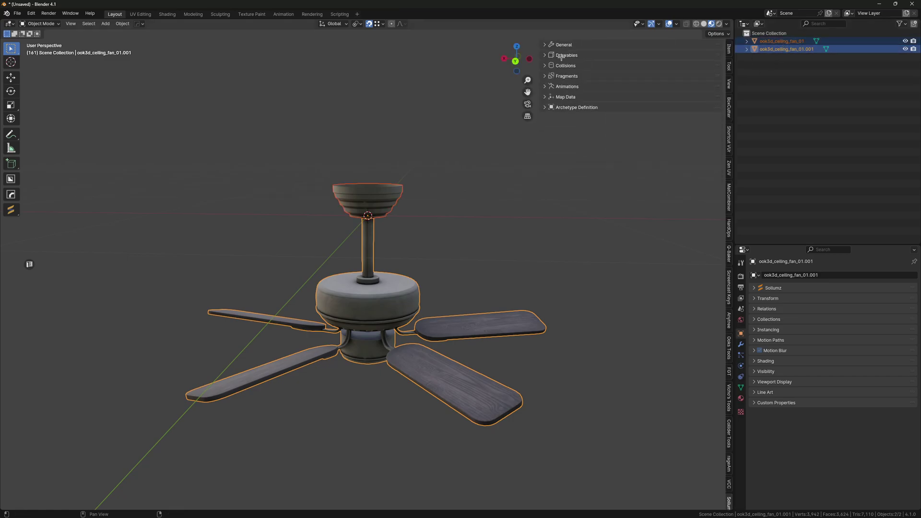
click(566, 55)
click(568, 66)
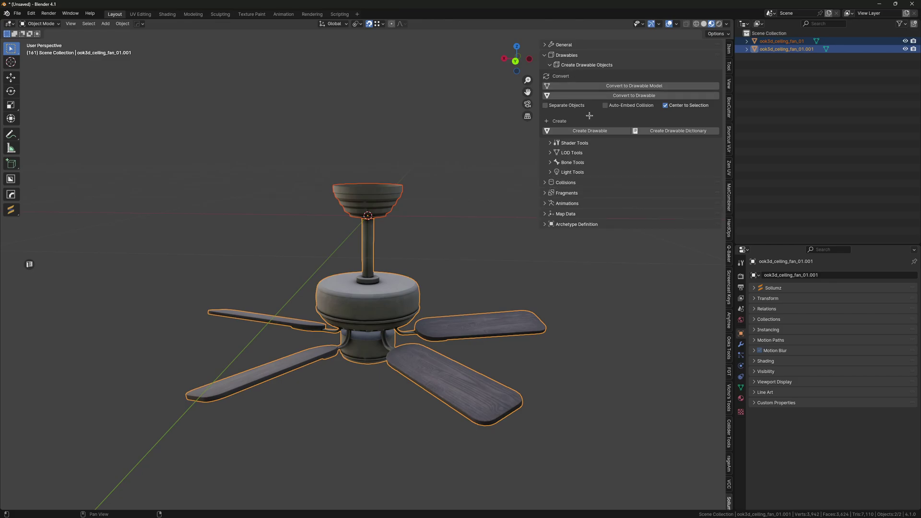
click(606, 96)
key(n)
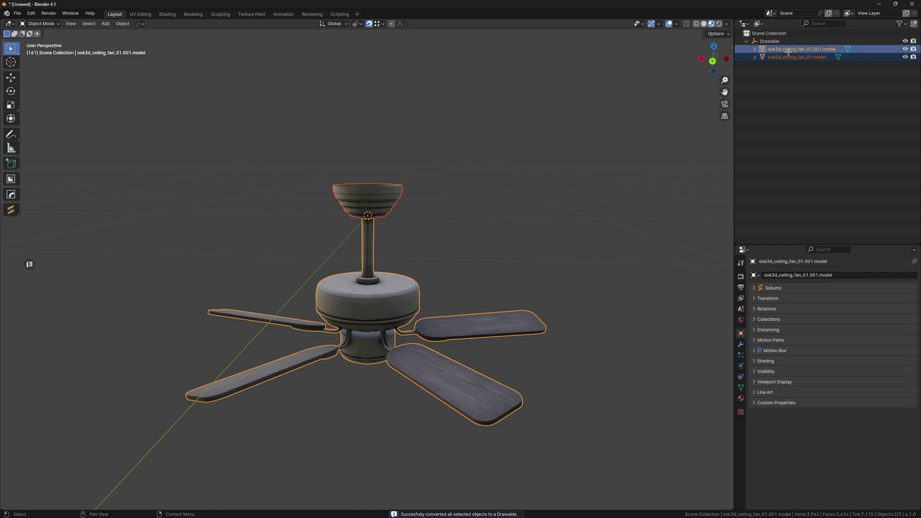
Rename the rod-and-blades model ook3d_ceiling_fan_01_base and the ceiling mount model ook3d_ceiling_fan_01_blades
double_click(780, 50)
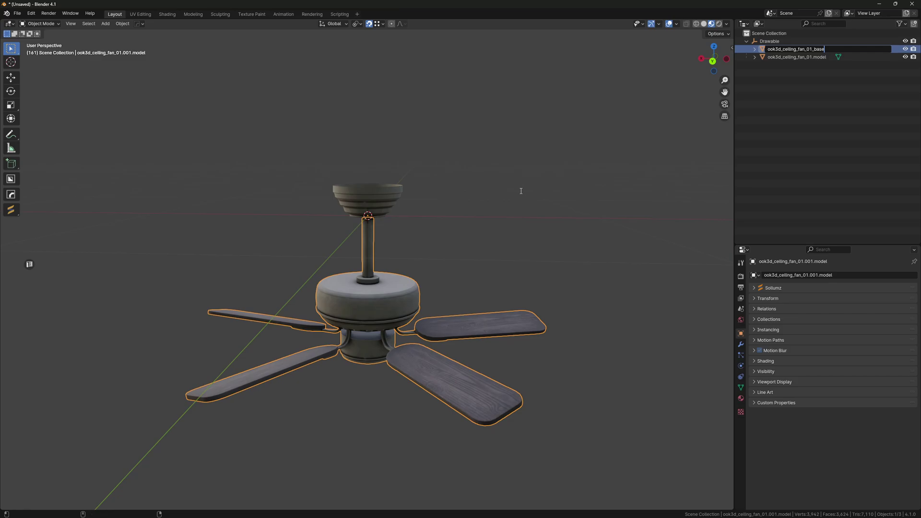
key(Return)
double_click(797, 50)
text(ook3d_ceiling_fan_01_base)
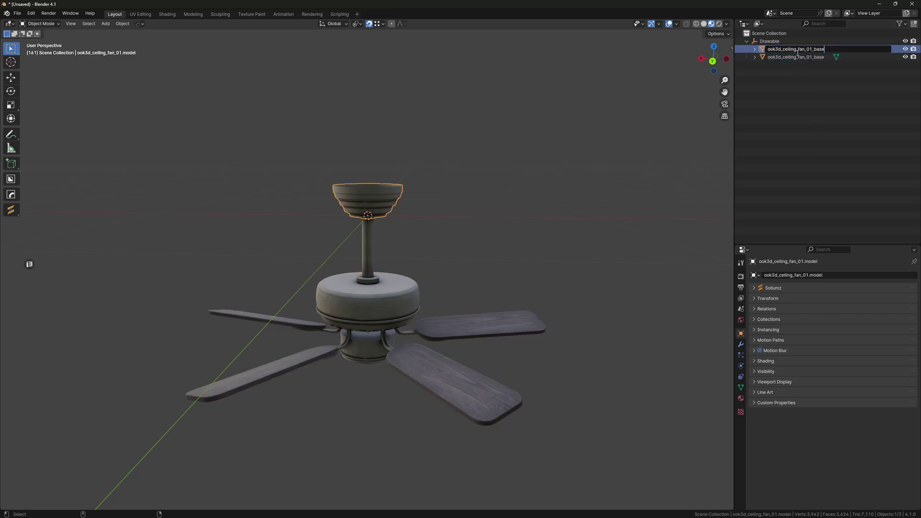
text(es)
key(Return)
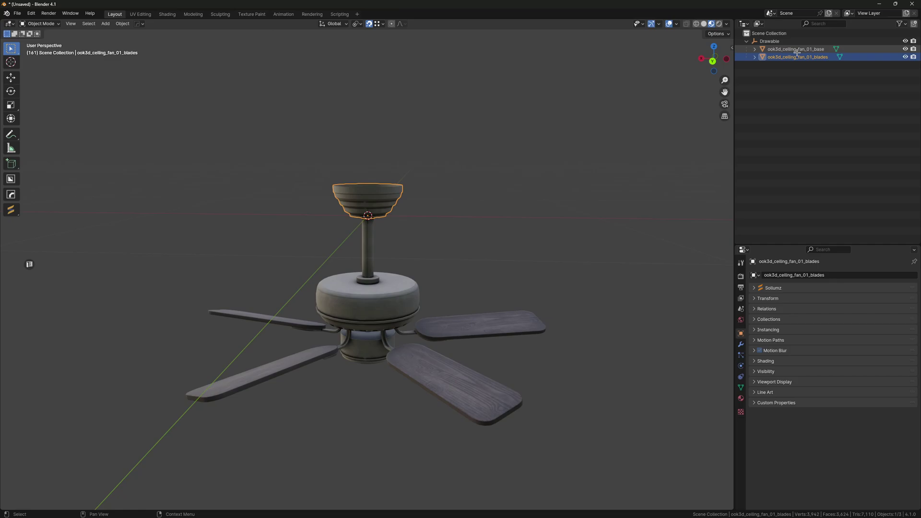
Rename the Drawable parent object as ook3d_ceiling_fan_01.mesh
click(796, 41)
double_click(794, 42)
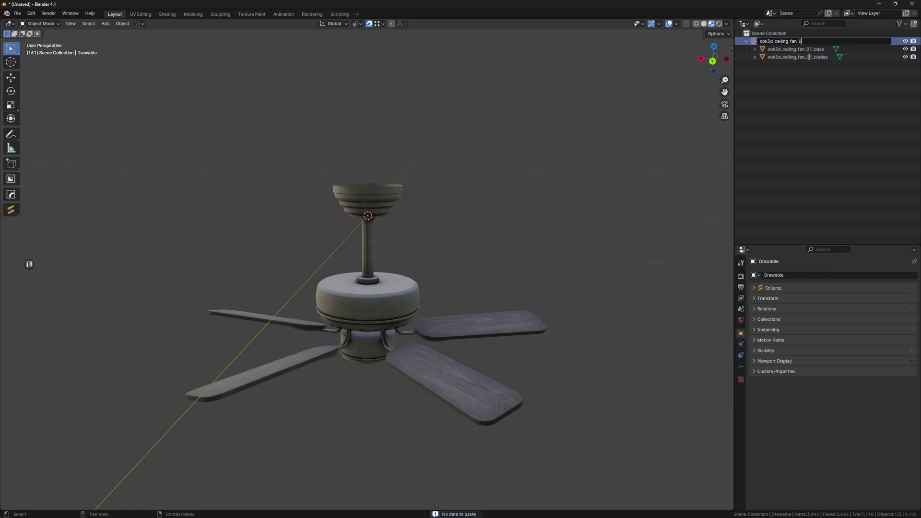
text(h)
key(Return)
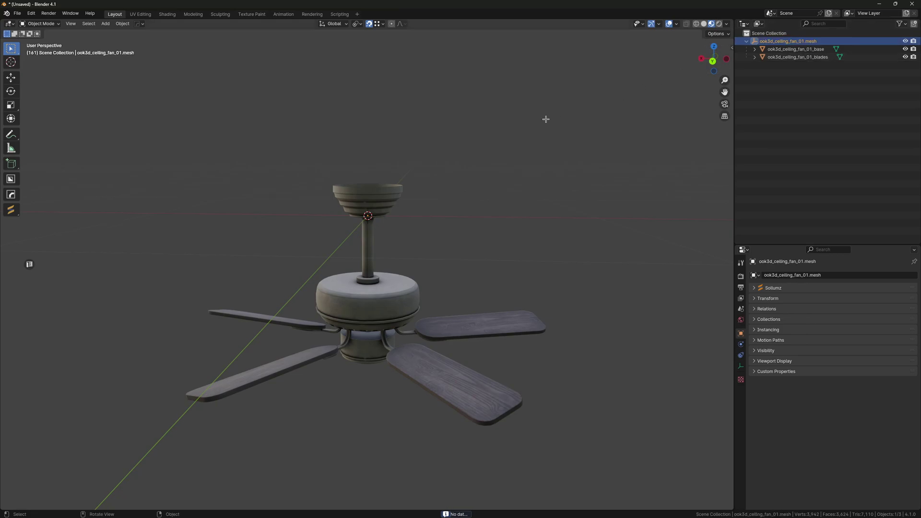
Create a Sollumz Fragment with the selected ook3d_ceiling_fan_01.mesh Drawable parented to it
key(n)
click(557, 55)
middle_drag(411, 217, 435, 217)
click(573, 77)
click(579, 94)
click(581, 85)
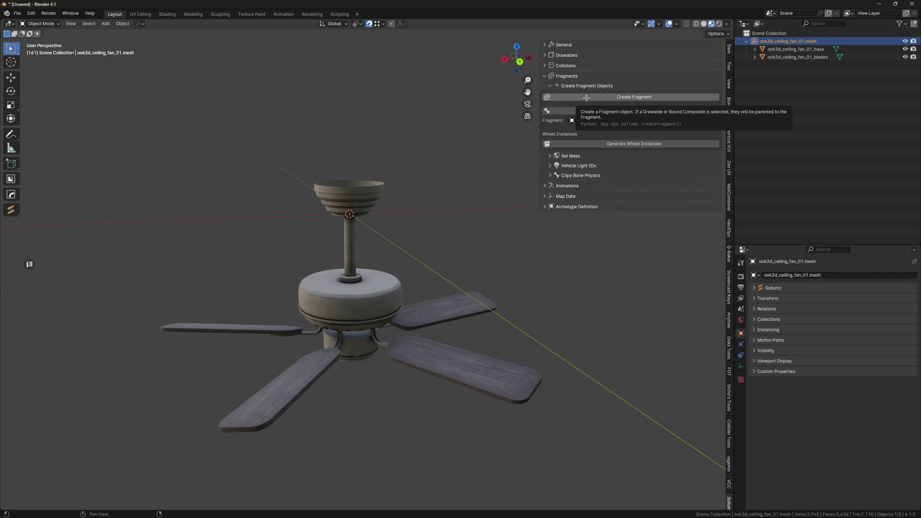
click(586, 98)
Rename the new Fragment object as ook3d_ceiling_fan_01
double_click(764, 44)
text(ook3d_ceiling_fan_01_base)
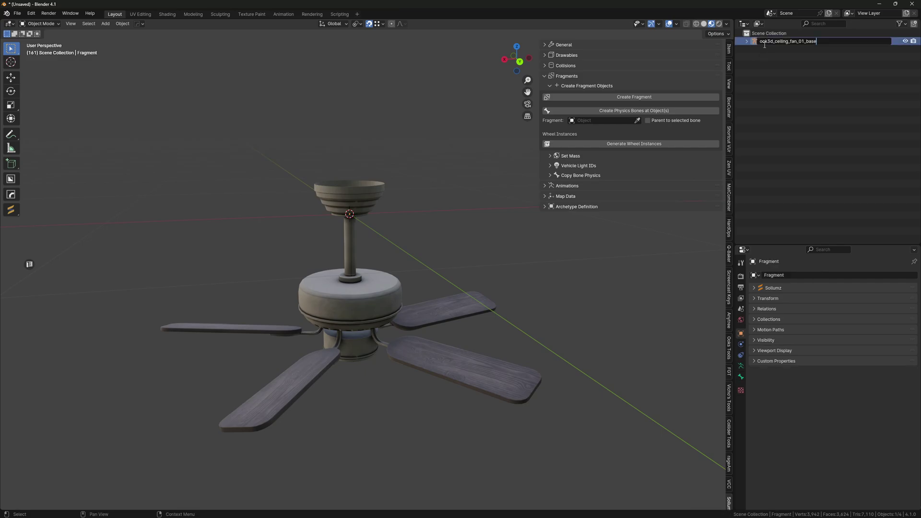
key(BackSpace)
key(Return)
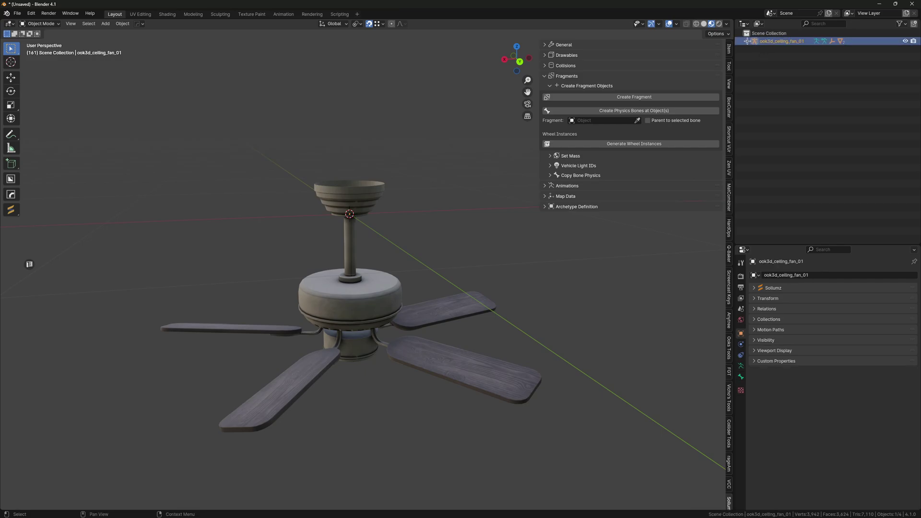
Create physics bones at the base and blades meshes, using ook3d_ceiling_fan_01 as the target fragment
click(747, 41)
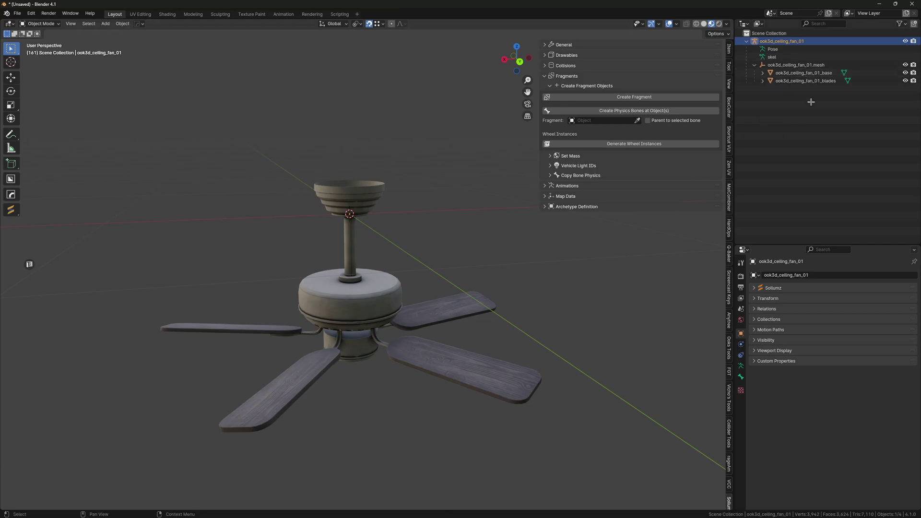
drag(810, 102, 811, 72)
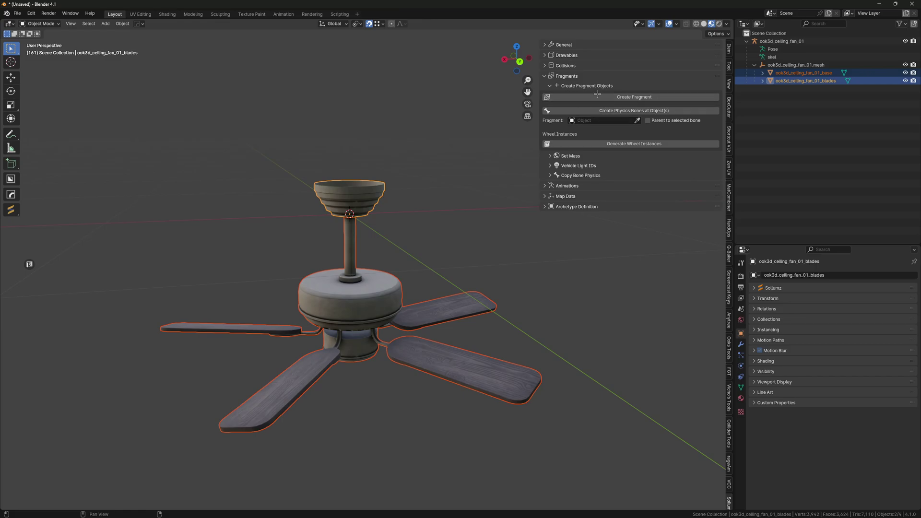
click(599, 121)
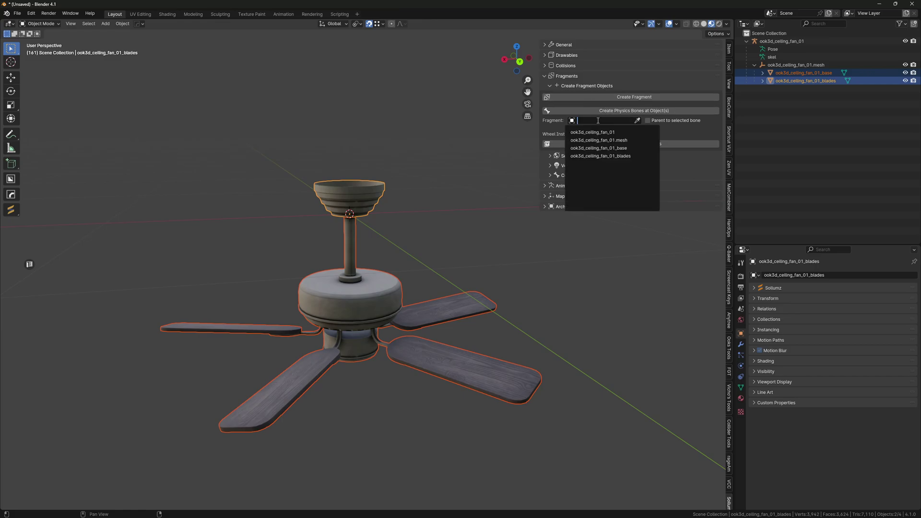
click(599, 132)
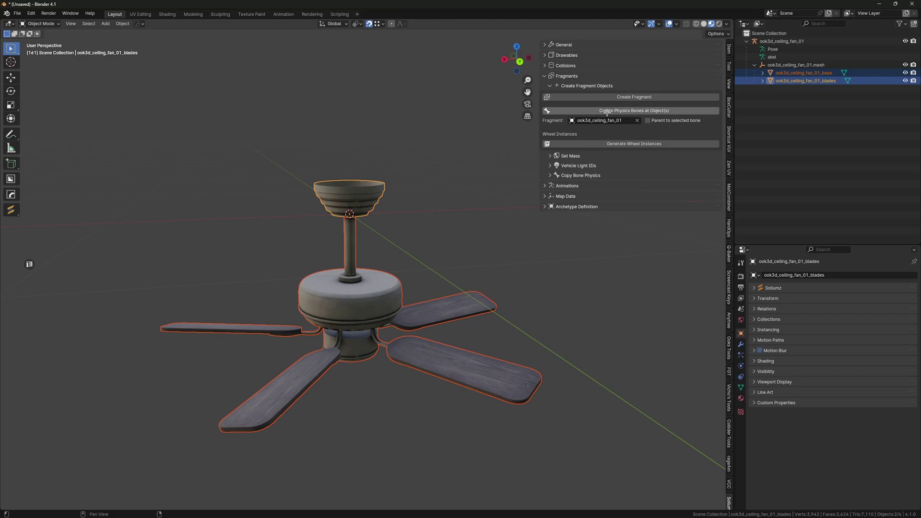
click(609, 111)
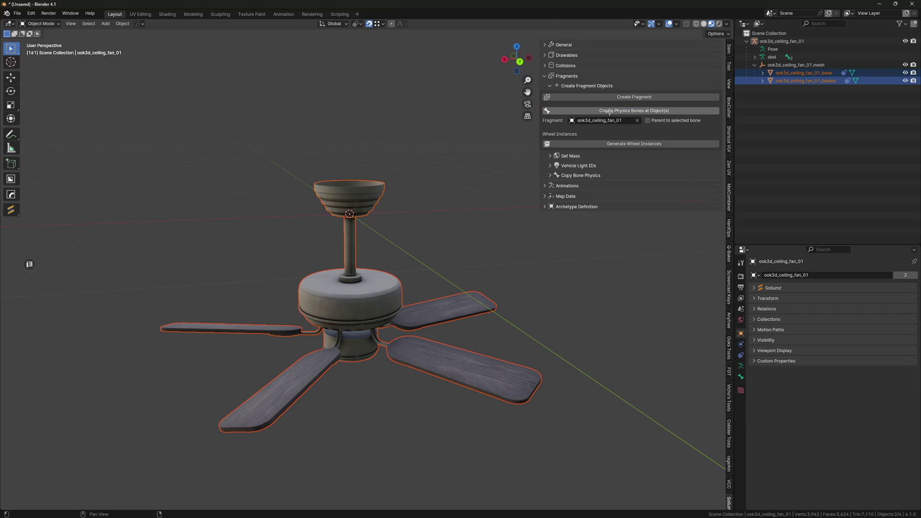
Parent the ook3d_ceiling_fan_01_blades bone to the ook3d_ceiling_fan_01_base bone in the fragment's skeleton
click(464, 242)
scroll(465, 242, up, 4)
click(754, 56)
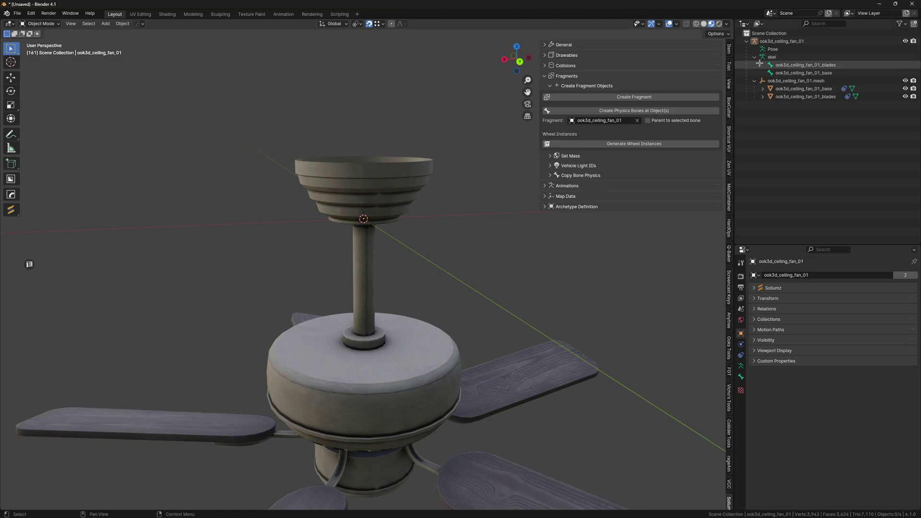
click(805, 64)
key(n)
key(ctrl+Tab)
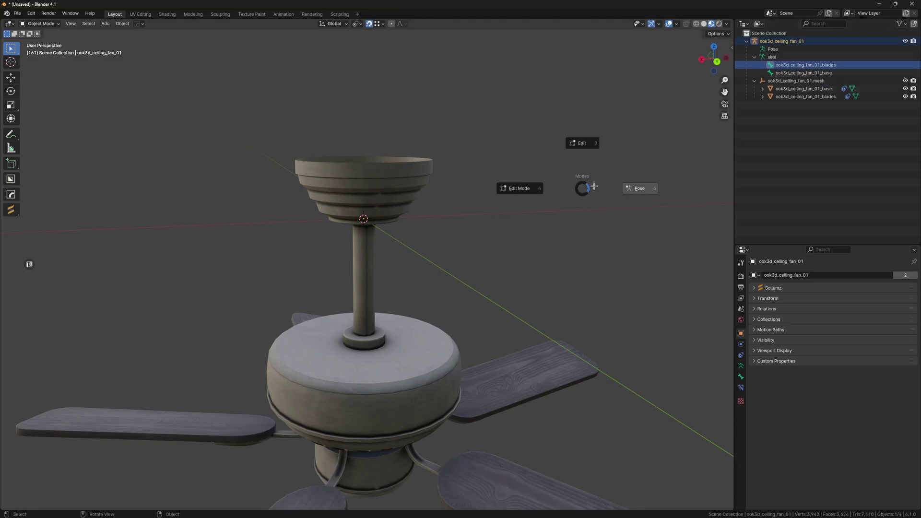
click(640, 188)
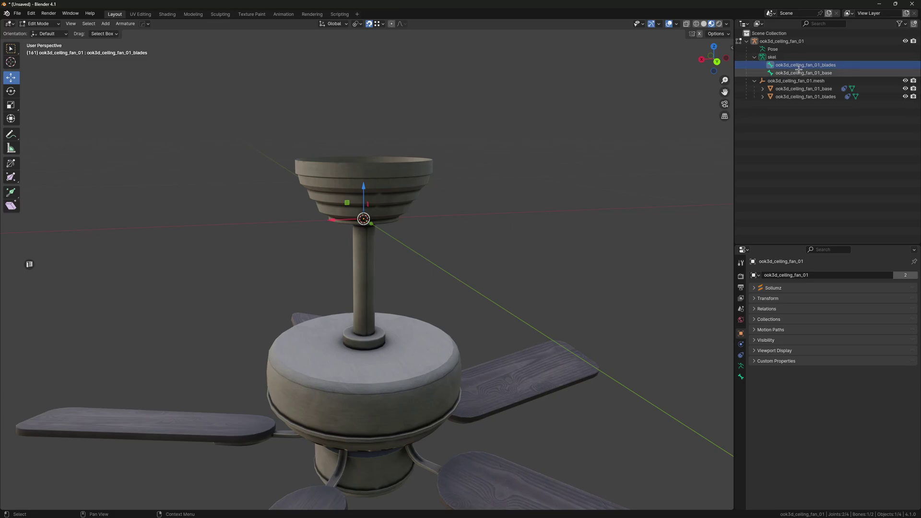
click(741, 377)
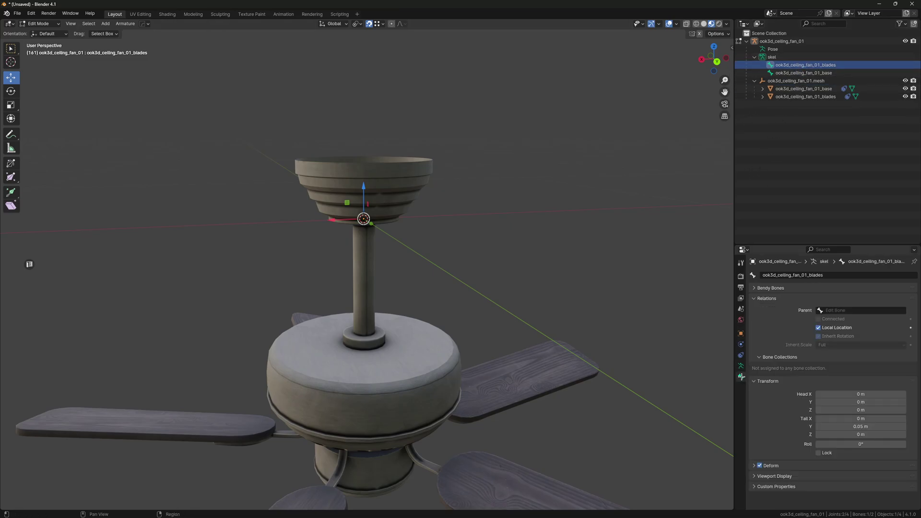
click(833, 310)
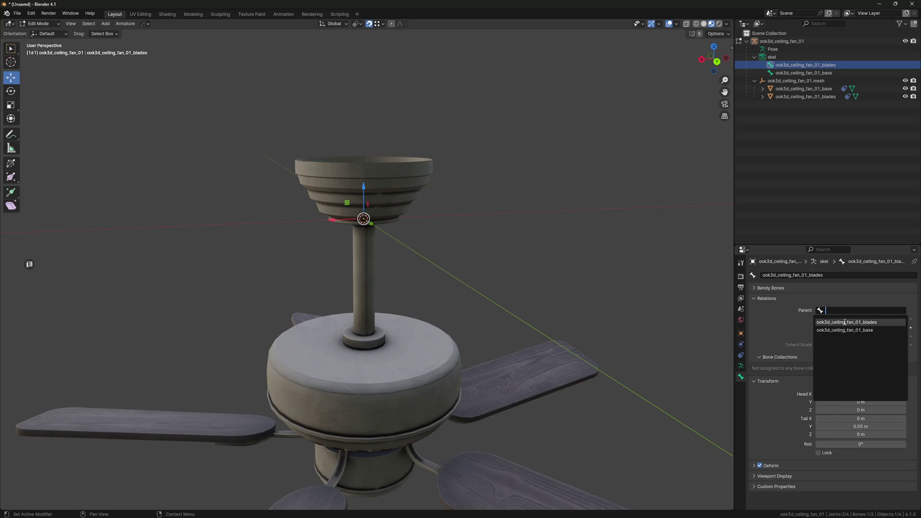
click(837, 329)
key(Tab)
Inspect the ook3d_ceiling_fan_01_blades mesh in wireframe and material preview and check its Child Of constraint
key(z)
click(494, 228)
click(762, 65)
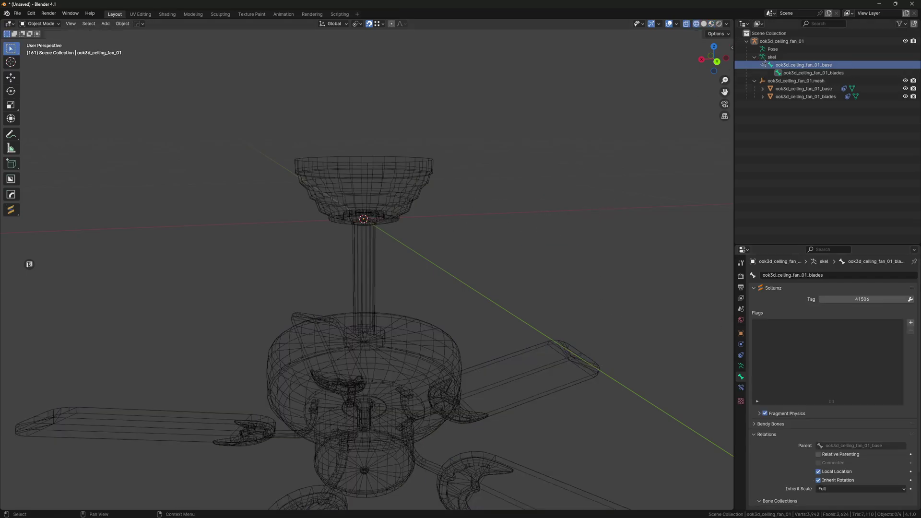
shift+middle_drag(567, 205, 542, 234)
scroll(624, 186, up, 2)
click(805, 96)
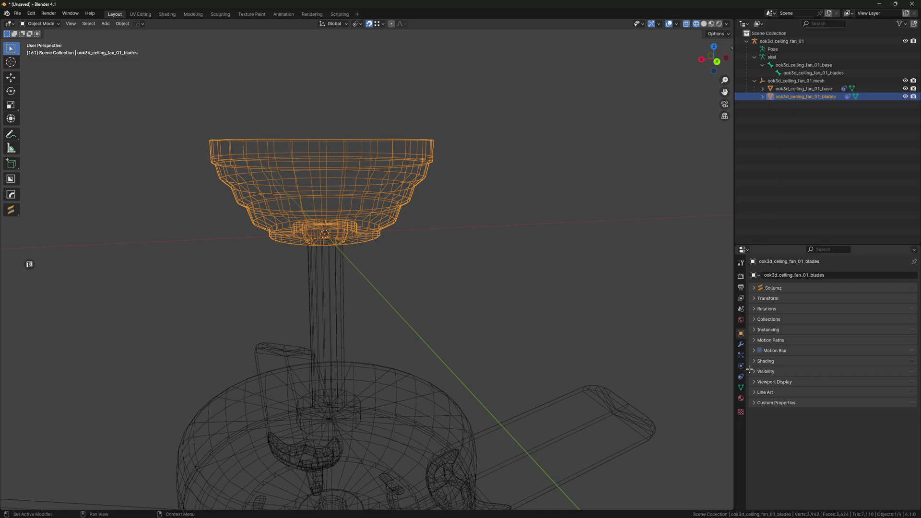
click(740, 376)
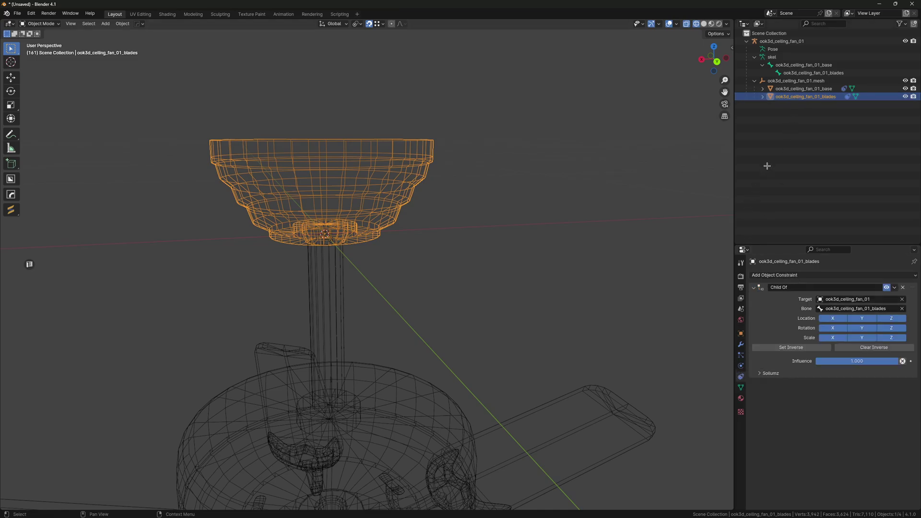
scroll(621, 267, down, 1)
key(z)
click(497, 310)
shift+middle_drag(497, 311, 500, 241)
scroll(327, 166, down, 1)
middle_drag(327, 166, 374, 189)
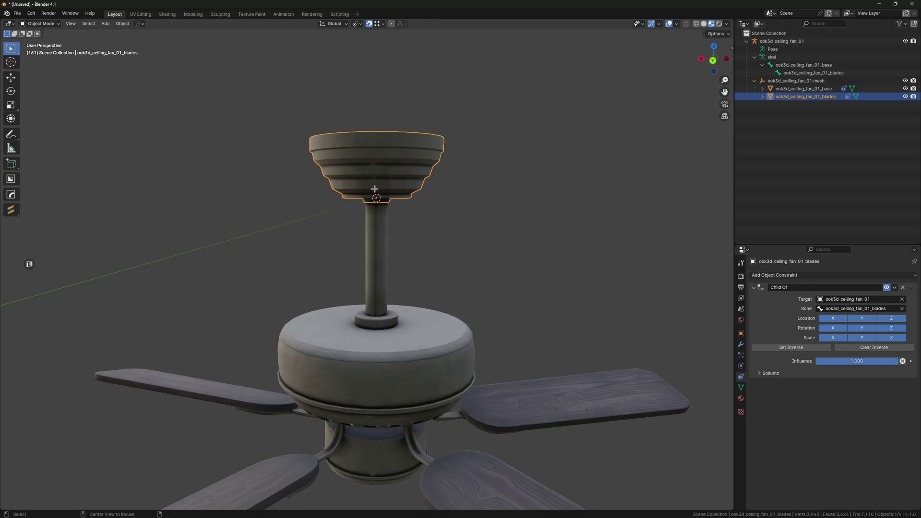
shift+middle_drag(591, 141, 580, 217)
Strip the base suffix from the motor-and-blades mesh's name and rename the ceiling canopy mesh as ook3d_ceiling_fan_01_base
double_click(823, 97)
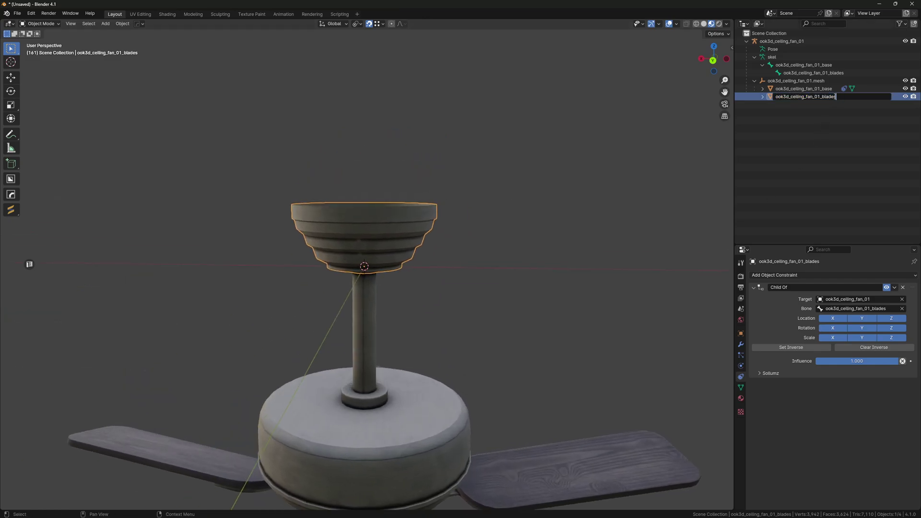
click(885, 132)
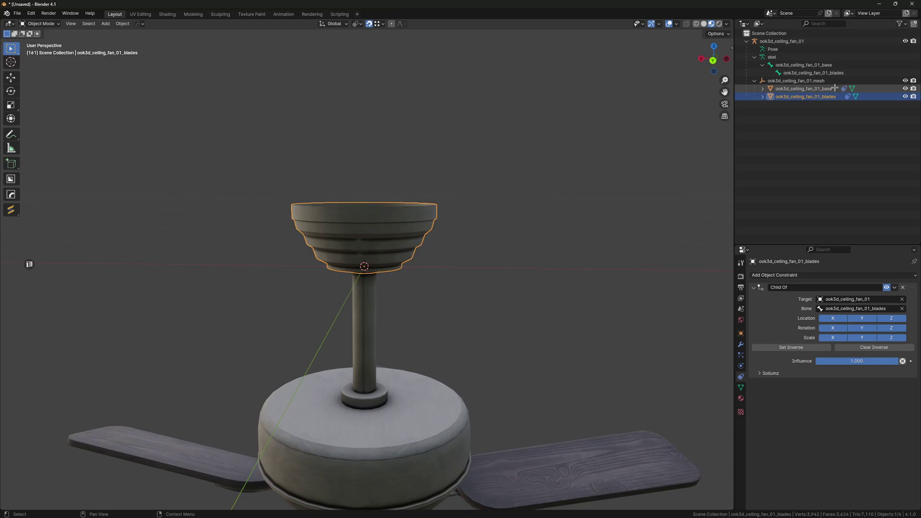
double_click(837, 88)
key(BackSpace)
click(830, 99)
double_click(829, 98)
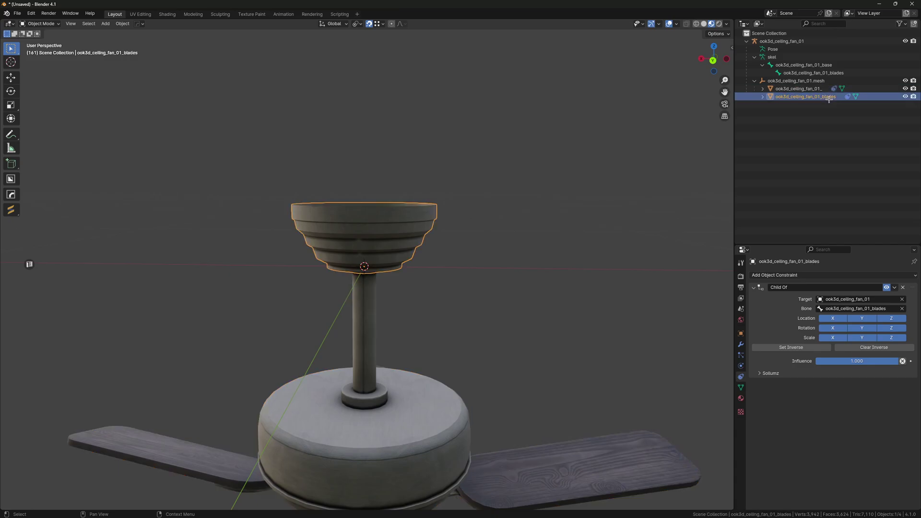
drag(836, 97, 820, 97)
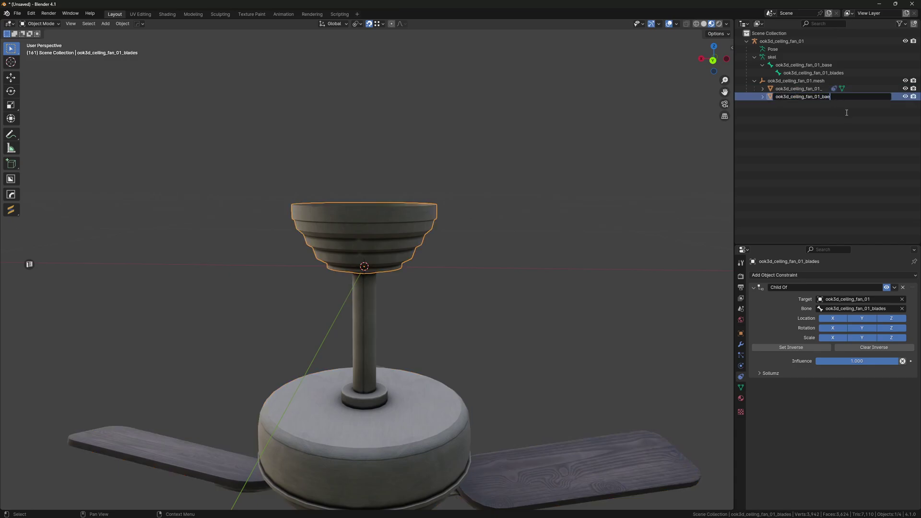
key(BackSpace)
text(se)
key(Return)
Rename the rod, motor and blades mesh as ook3d_ceiling_fan_01_blades
click(826, 89)
double_click(826, 89)
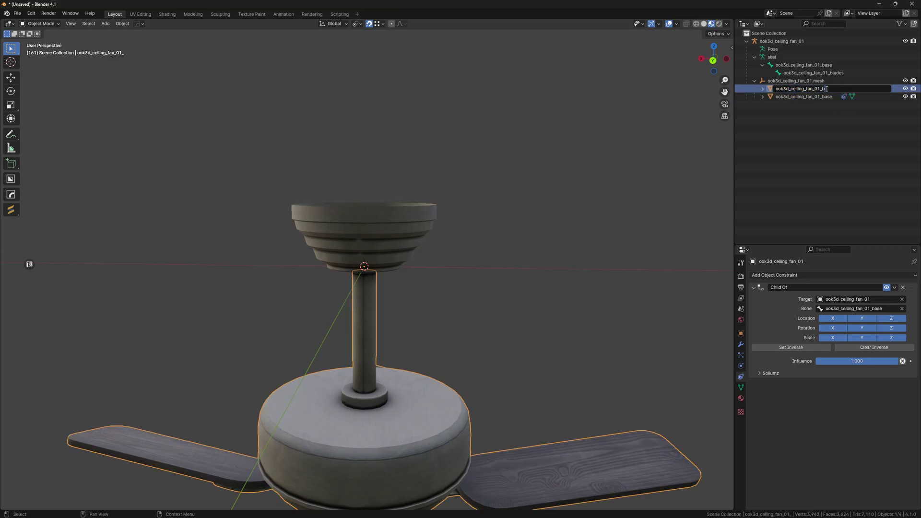
text(blades)
key(Return)
Set the Child Of constraint bone of the ook3d_ceiling_fan_01_base mesh to ook3d_ceiling_fan_01_base
click(832, 65)
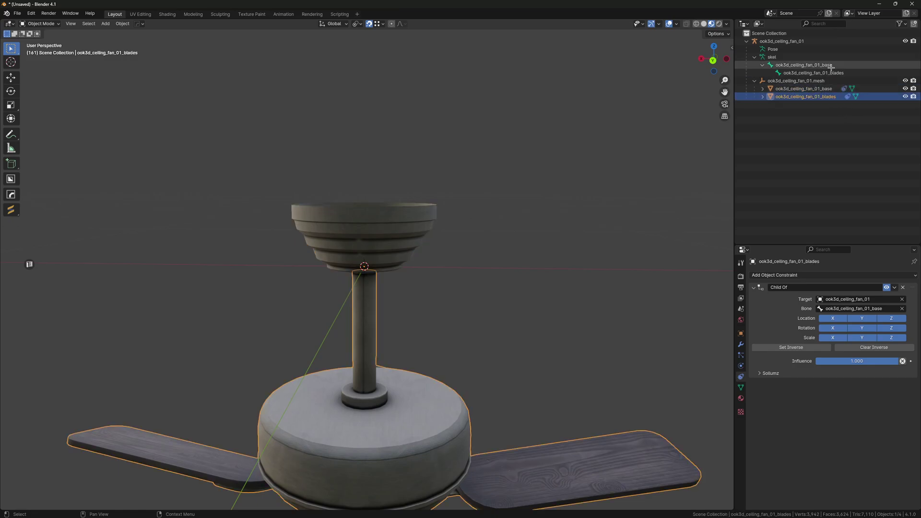
double_click(833, 65)
key(Return)
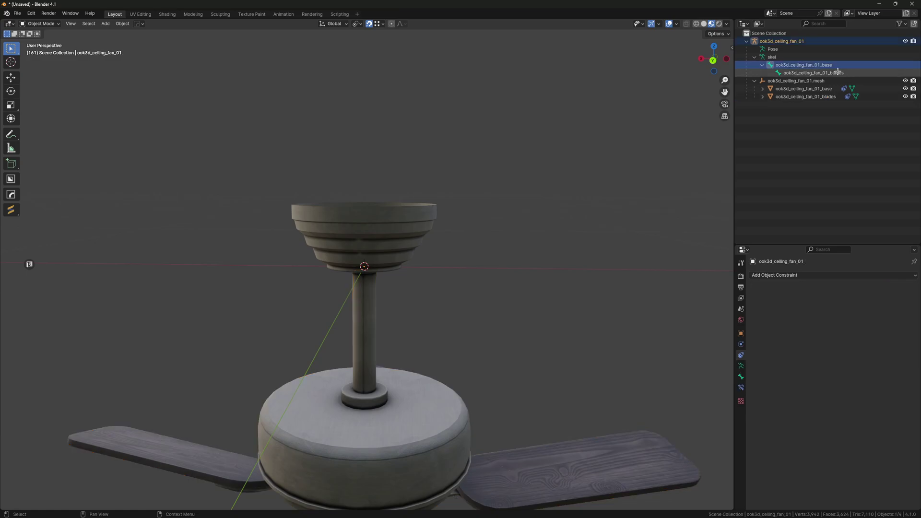
click(805, 73)
click(810, 89)
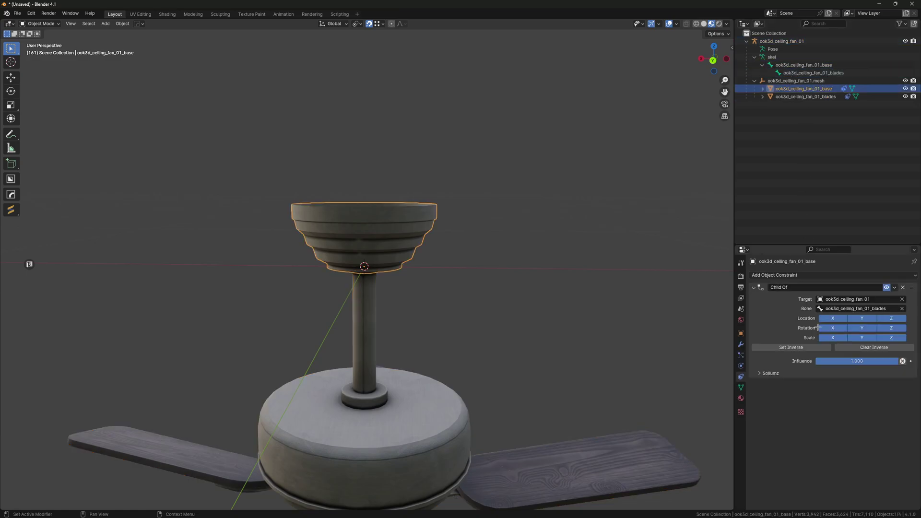
click(859, 308)
click(854, 323)
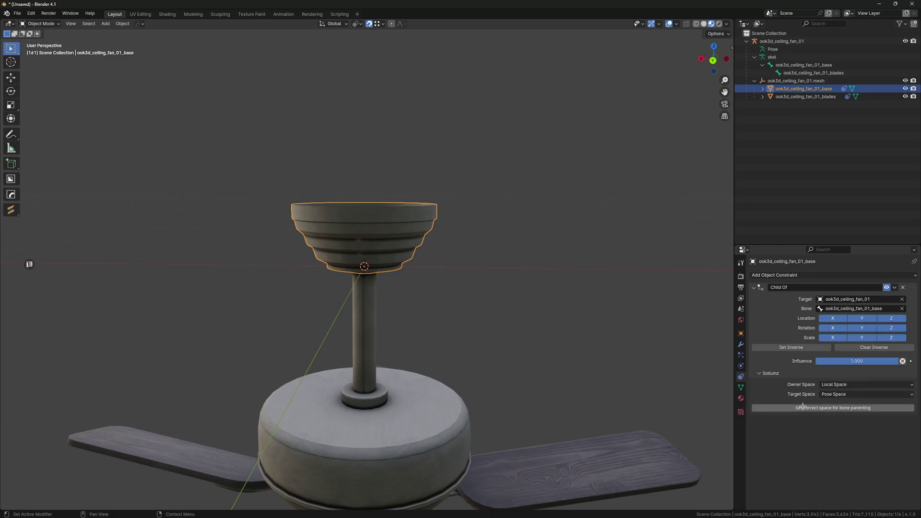
Set the Child Of constraint bone of the ook3d_ceiling_fan_01_blades mesh to ook3d_ceiling_fan_01_blades
click(806, 96)
click(858, 308)
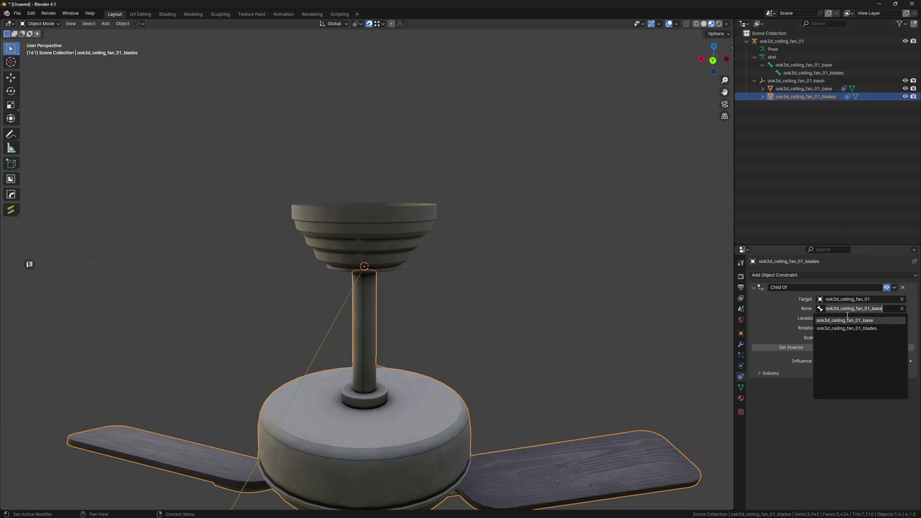
click(859, 329)
click(551, 263)
scroll(551, 263, down, 7)
middle_drag(551, 264, 530, 249)
scroll(523, 246, up, 6)
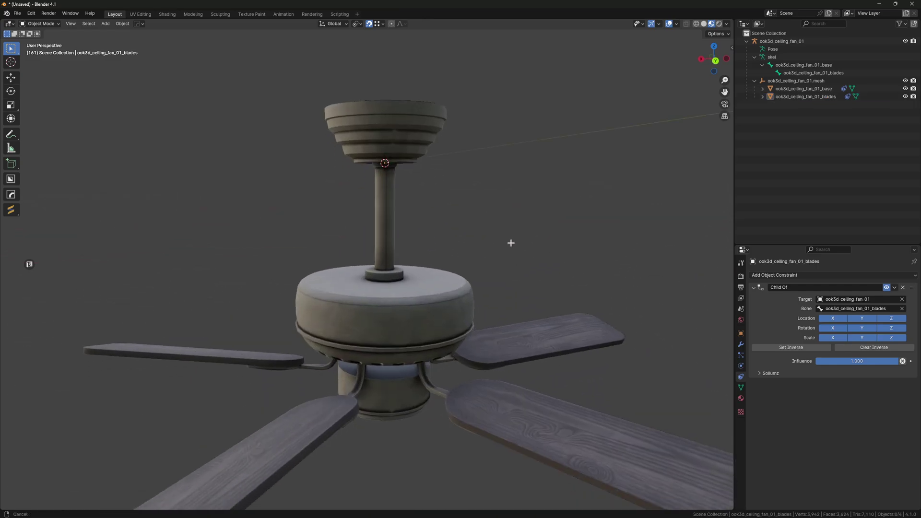
Put the fragment armature in Pose Mode and select both the base and blades bones, with their bone properties shown
click(782, 65)
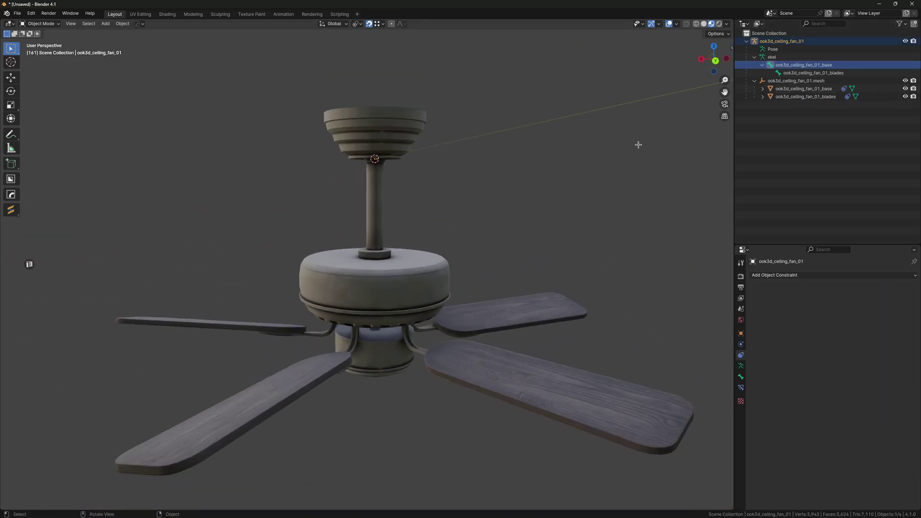
key(Tab)
click(590, 165)
click(754, 50)
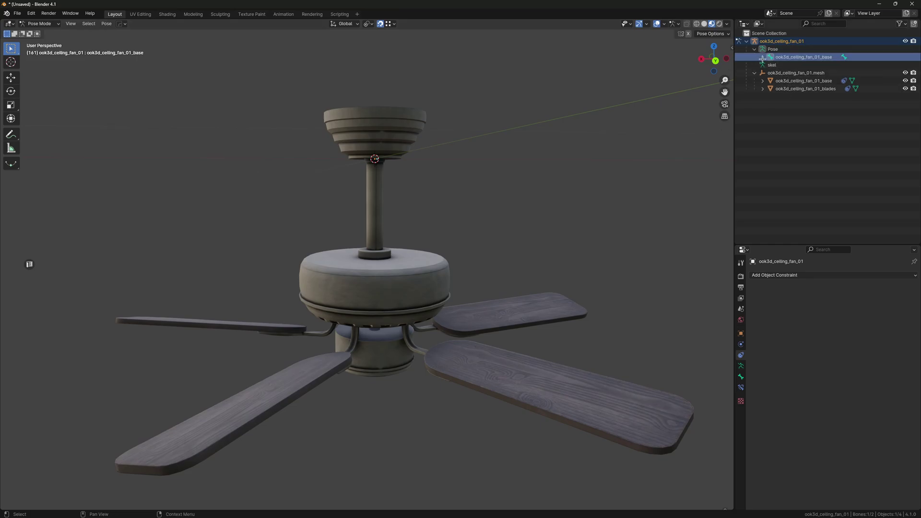
click(762, 57)
click(793, 65)
click(792, 57)
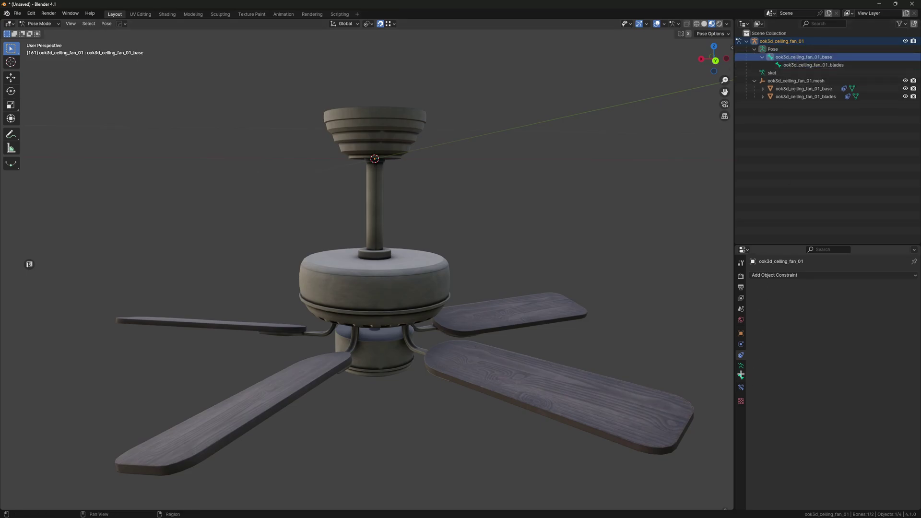
click(741, 375)
scroll(782, 313, down, 2)
ctrl+click(804, 63)
Apply the Rotation and Translation bone flags to the selected base and blades bones
key(n)
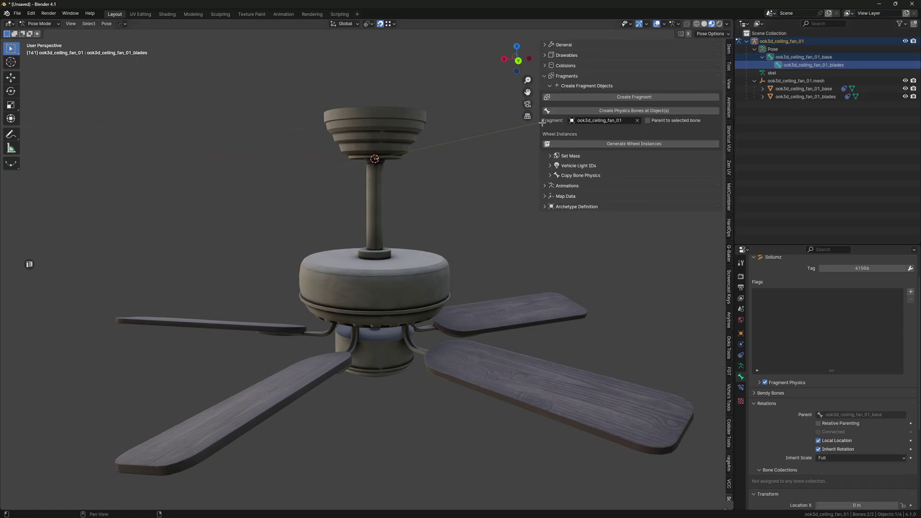
ctrl+click(561, 55)
click(565, 66)
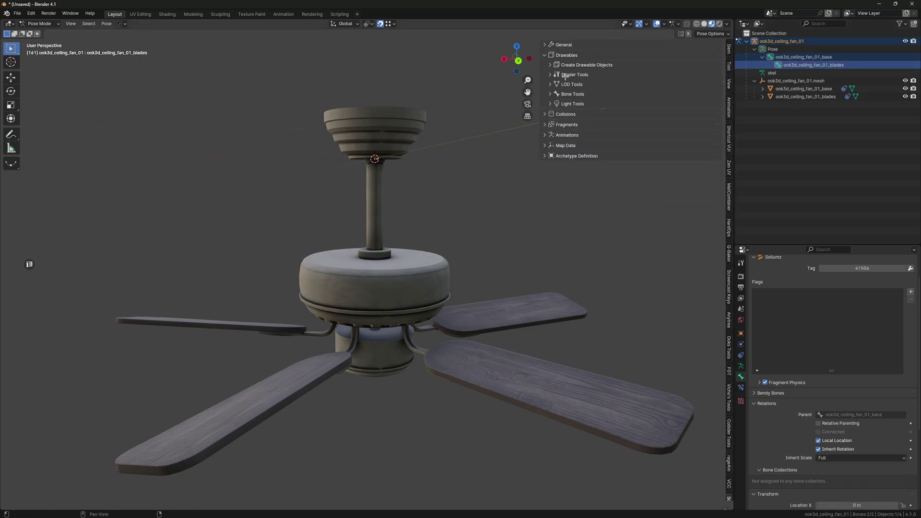
click(570, 94)
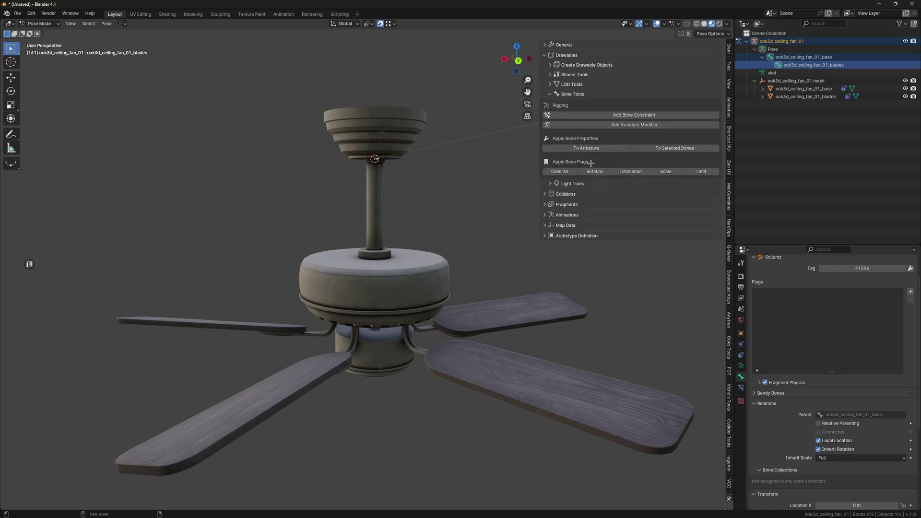
click(591, 173)
click(625, 172)
key(n)
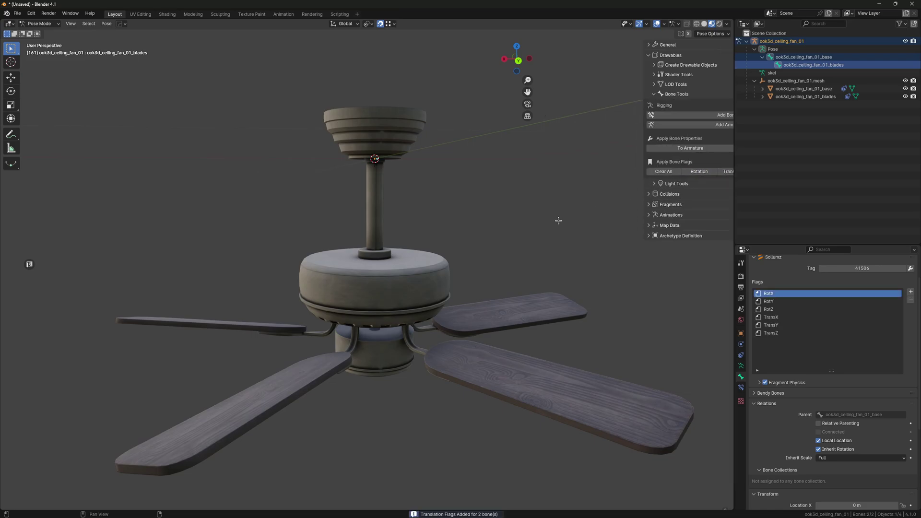
click(547, 233)
middle_drag(547, 232, 536, 239)
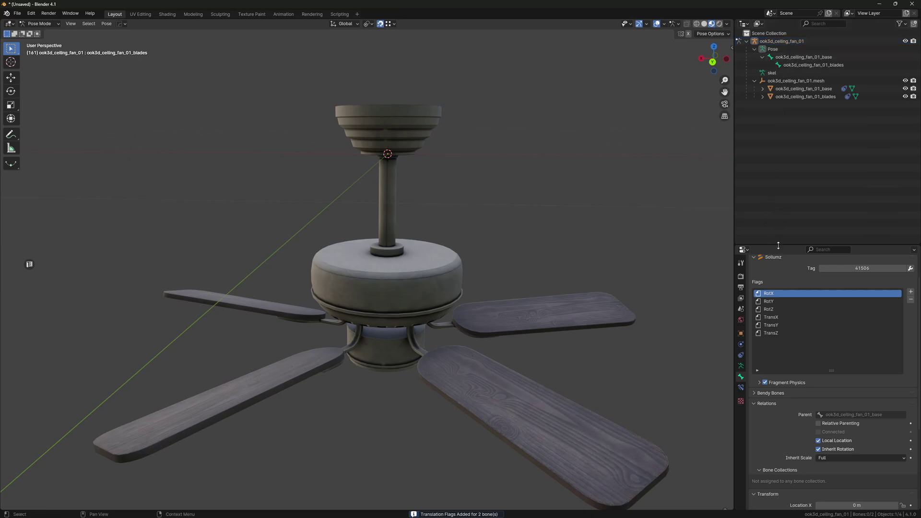
Expand the Fragment Physics settings and set the base bone's Strength to -1
drag(778, 245, 777, 143)
click(764, 300)
click(759, 311)
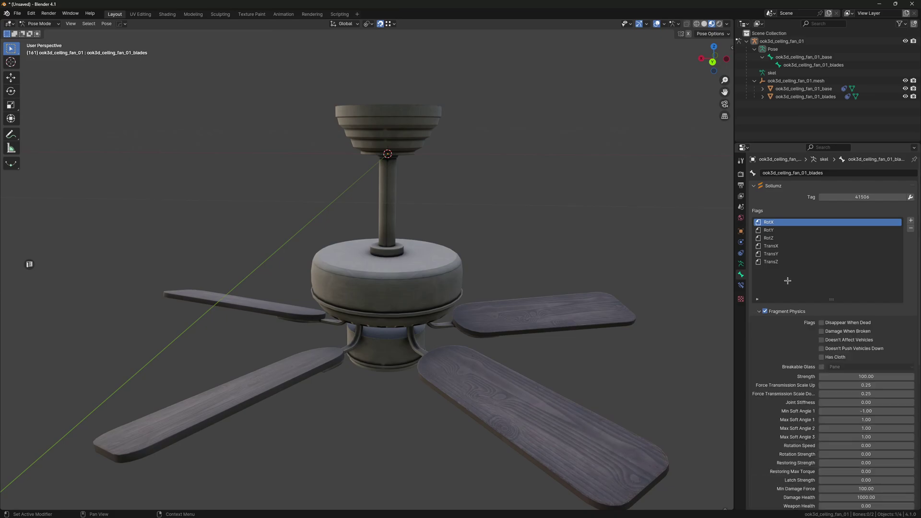
scroll(787, 281, down, 7)
click(797, 57)
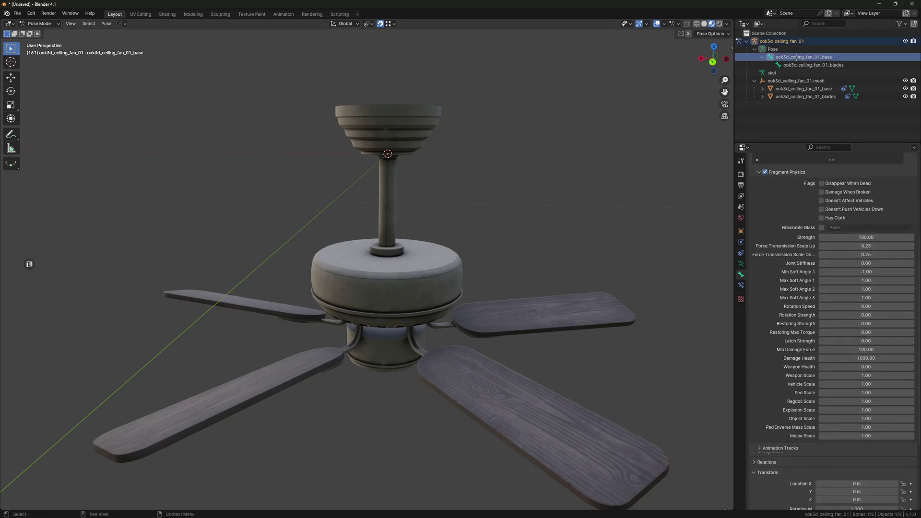
click(857, 238)
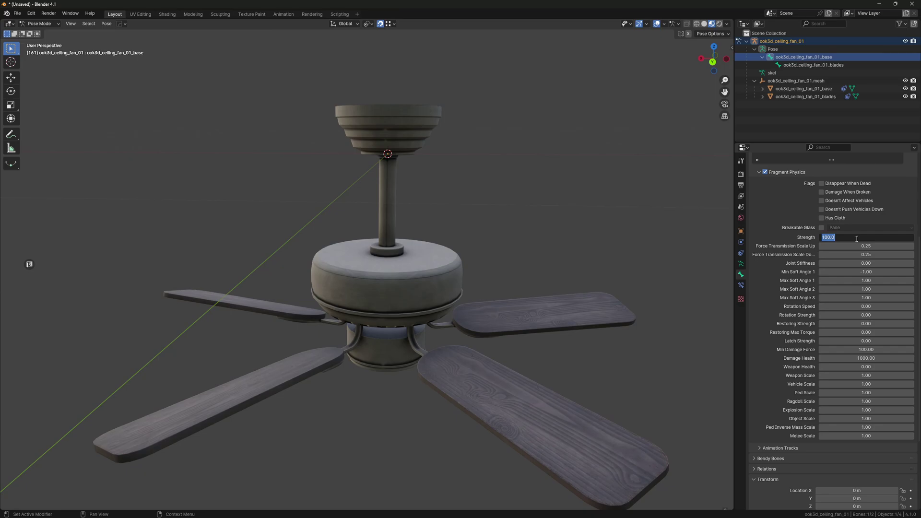
text(-1.)
key(Return)
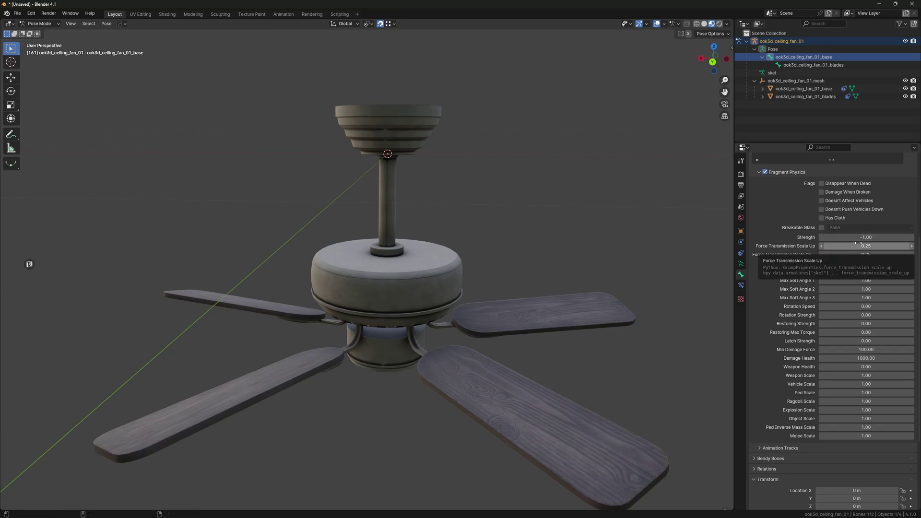
Set both Force Transmission Scales of the base bone and all its scales from Weapon Scale through Melee Scale to 0
mouse_move(858, 245)
mouse_down()
mouse_move(862, 254)
mouse_move(853, 254)
mouse_up()
click(853, 246)
click(851, 252)
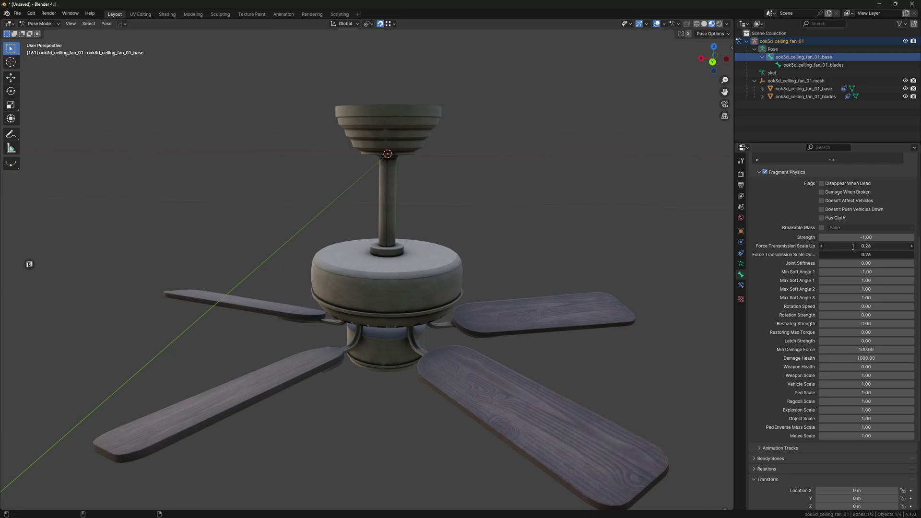
text(0)
key(Return)
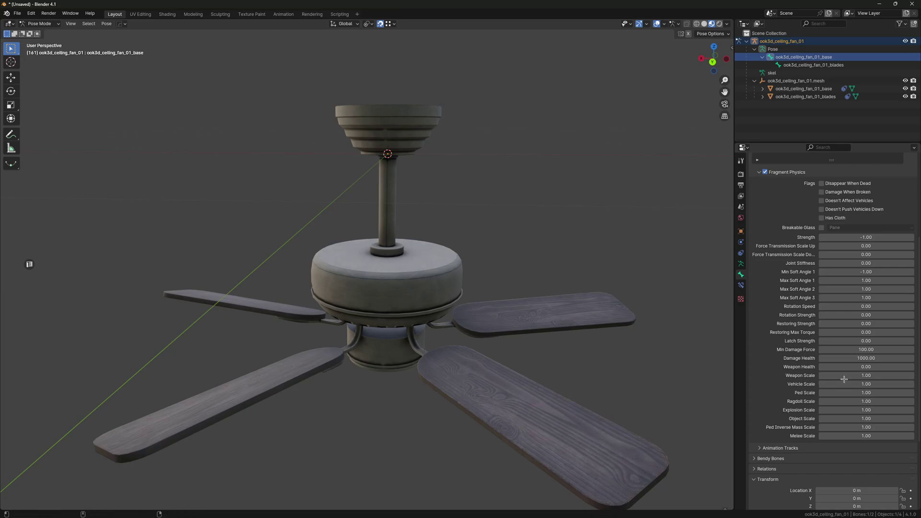
drag(854, 375, 854, 436)
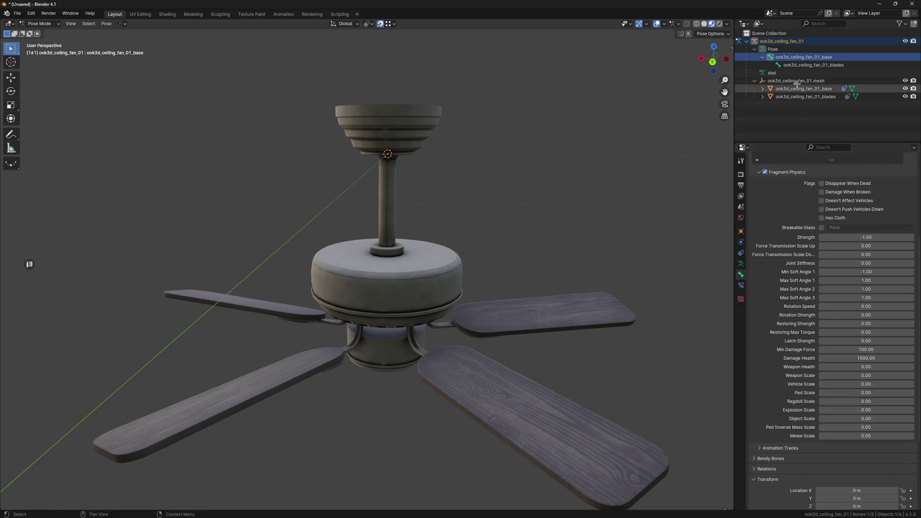
Set the blades bone's Strength to -1, and both Force Transmission Scales and its Weapon through Melee scales to 0
click(799, 65)
click(856, 237)
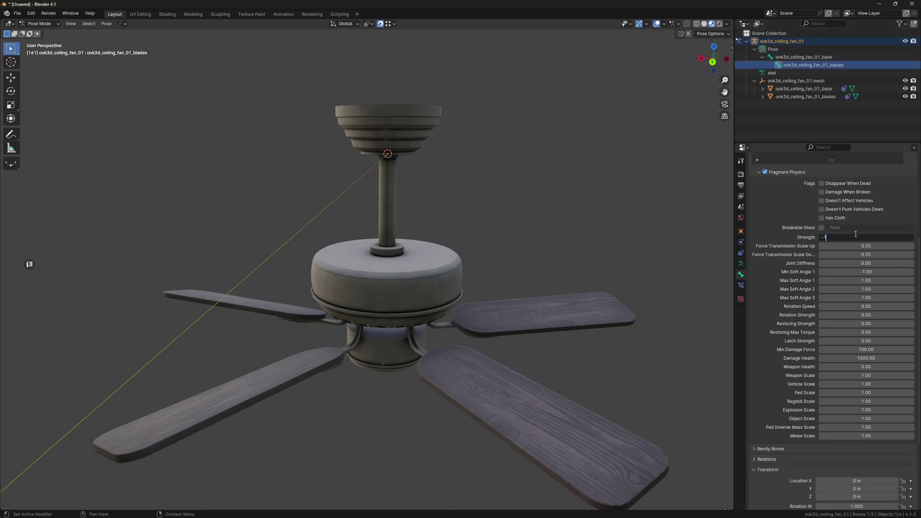
text(-1)
click(854, 245)
text(0)
key(Return)
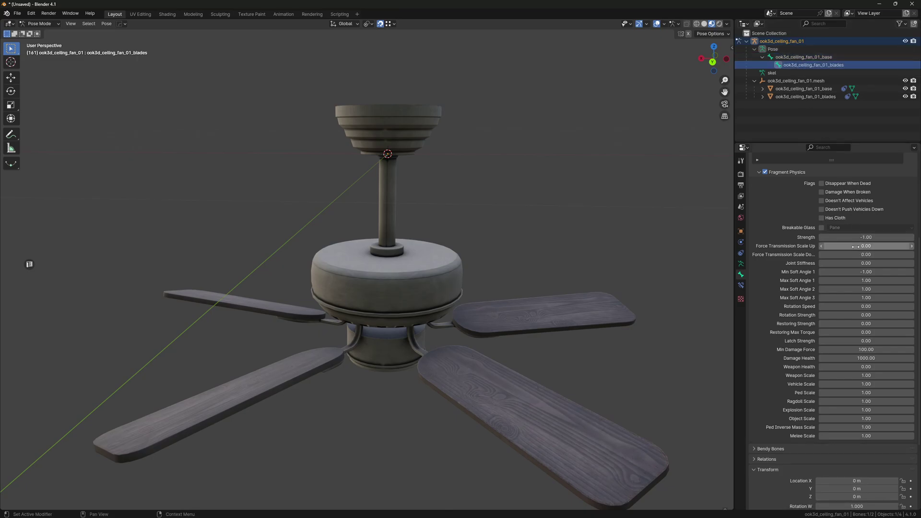
drag(865, 435, 865, 375)
text(0)
key(Return)
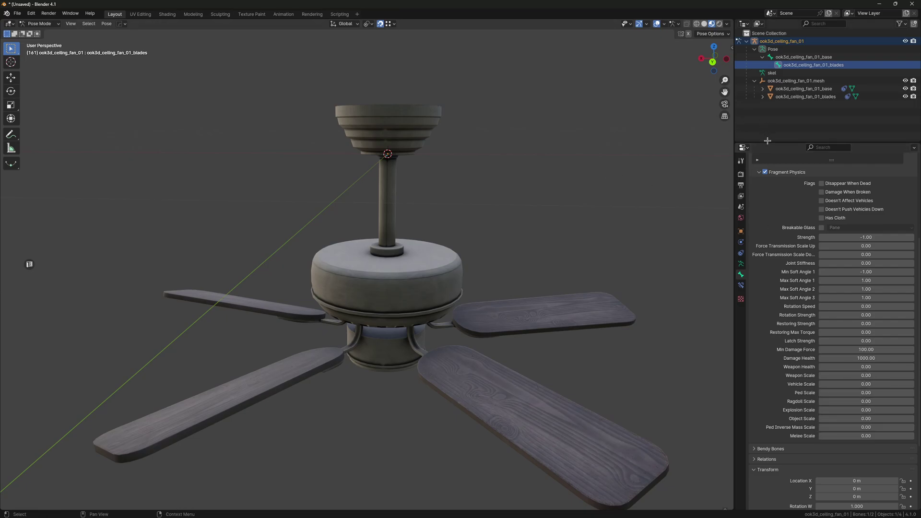
Collapse the fragment's hierarchy and rename its skeleton data from skel to ook3d_ceiling_fan_01.skel
drag(766, 141, 767, 214)
click(755, 80)
click(763, 56)
click(755, 49)
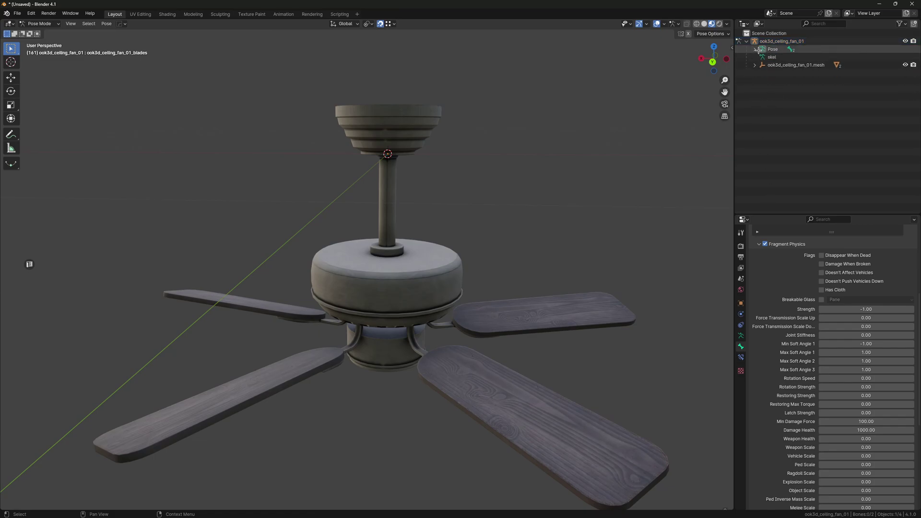
double_click(776, 41)
key(ctrl+c)
double_click(773, 57)
key(ctrl+v)
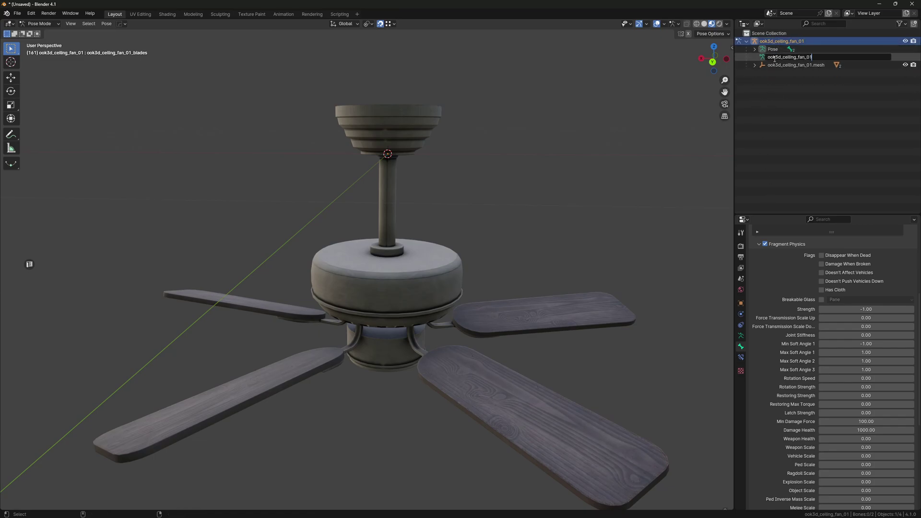
text(.skel)
key(Return)
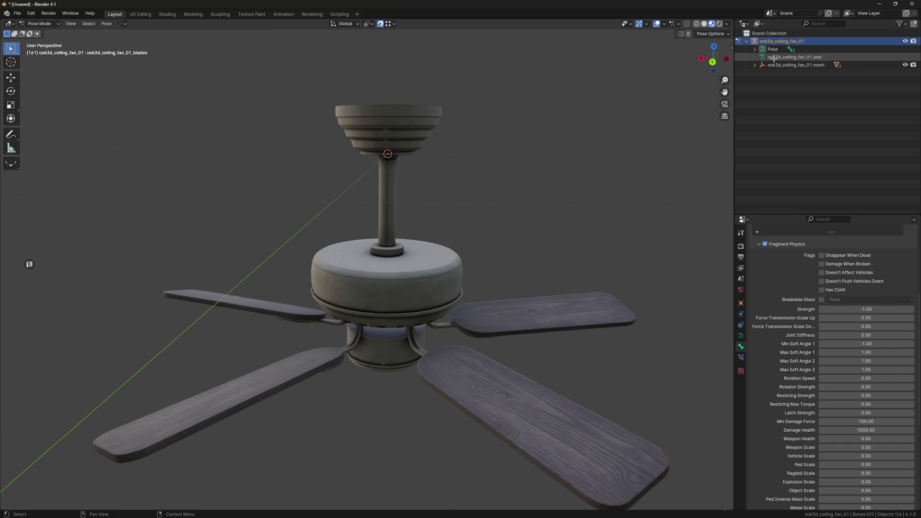
Return to Object Mode and create a Bound Composite under the ook3d_ceiling_fan_01 fragment
click(783, 90)
key(ctrl+Tab)
click(524, 86)
scroll(646, 105, down, 3)
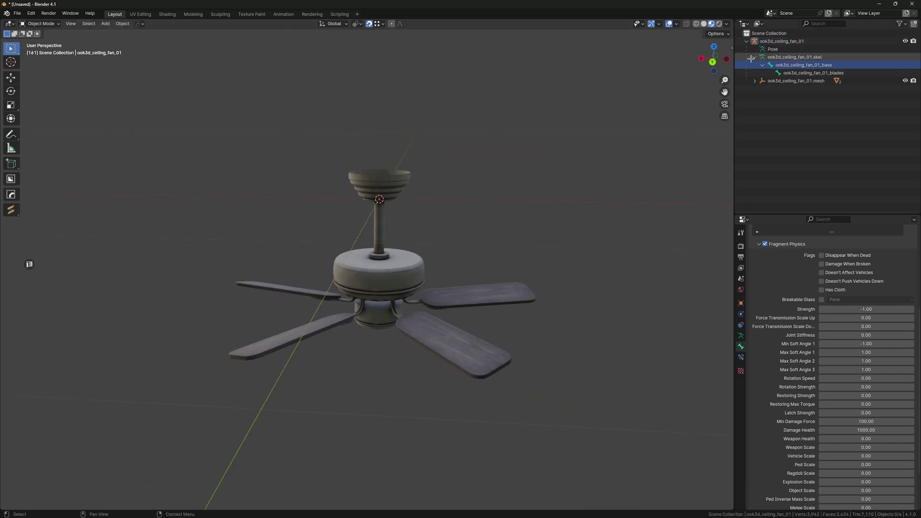
key(n)
click(565, 67)
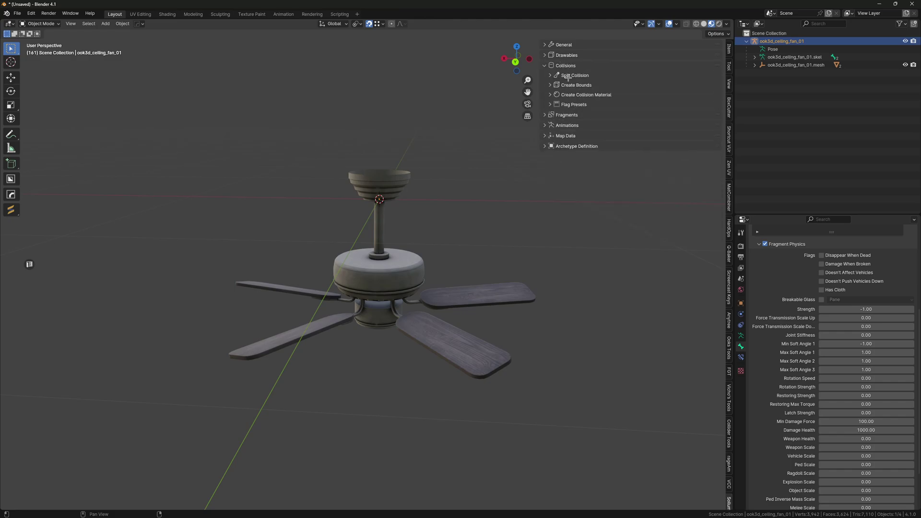
click(575, 85)
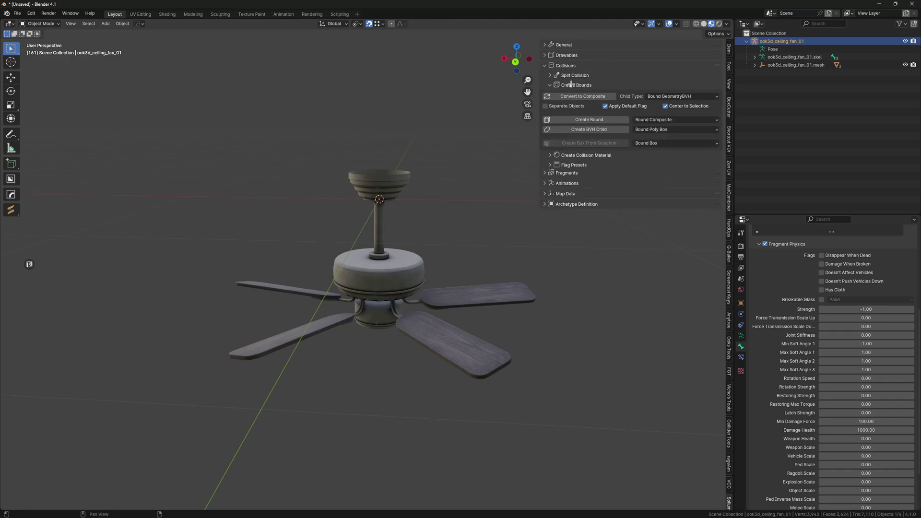
click(603, 119)
key(n)
Rename the Bound Composite as ook3d_ceiling_fan_01.col, reusing the fragment's name
key(F2)
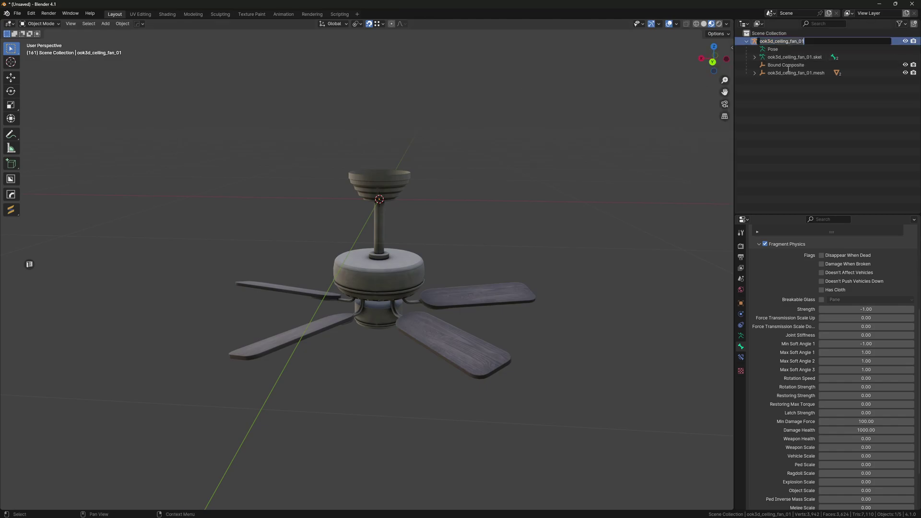
key(ctrl+c)
double_click(787, 64)
key(ctrl+v)
text(.co)
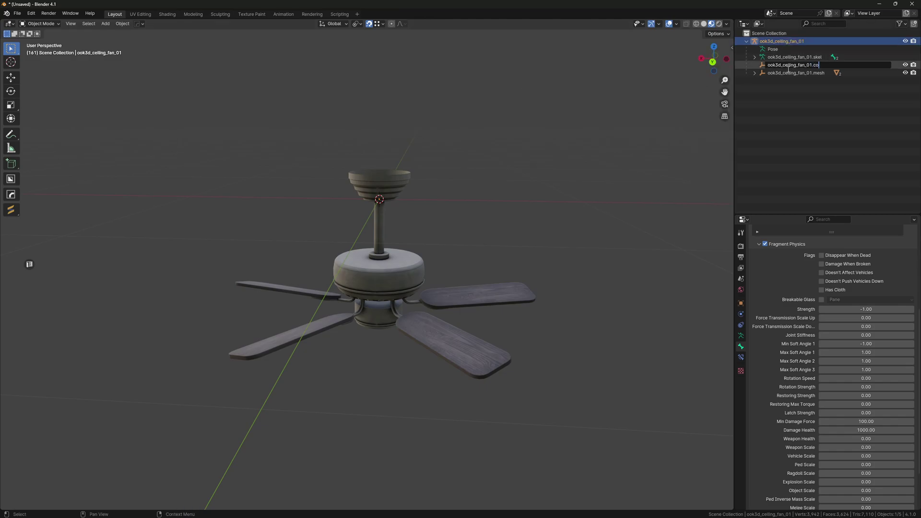
text(l)
key(Return)
click(787, 65)
Select one whole fan blade's linked geometry in the blades mesh and generate an Oriented Minimum BBox collider around it
middle_drag(566, 163, 497, 202)
scroll(418, 157, up, 3)
scroll(501, 199, up, 2)
alt+middle_click(398, 278)
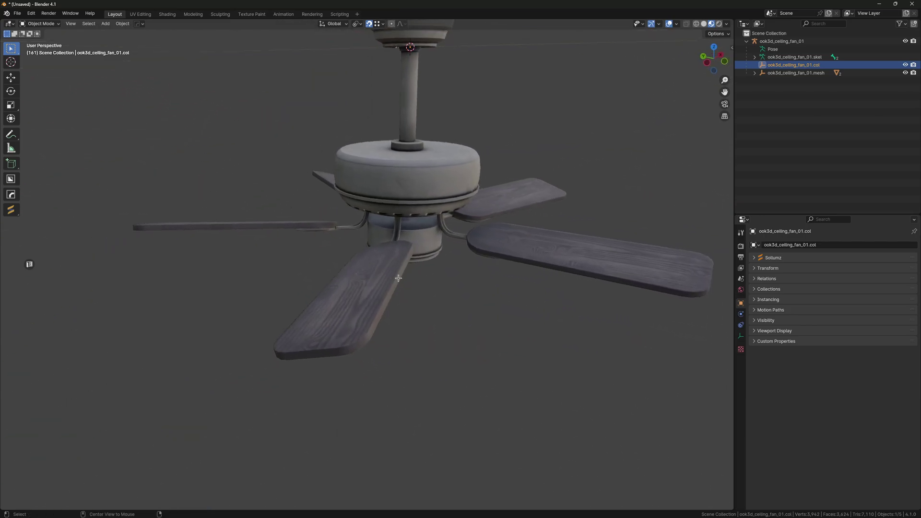
mouse_move(398, 278)
middle_down()
mouse_move(421, 286)
mouse_move(382, 272)
middle_up()
scroll(407, 261, up, 2)
click(383, 272)
key(Tab)
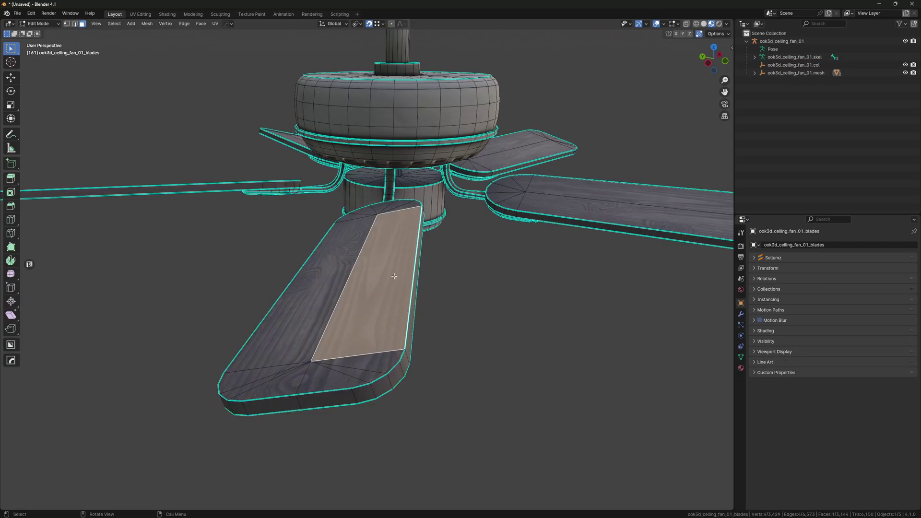
key(l)
key(q)
mouse_move(405, 379)
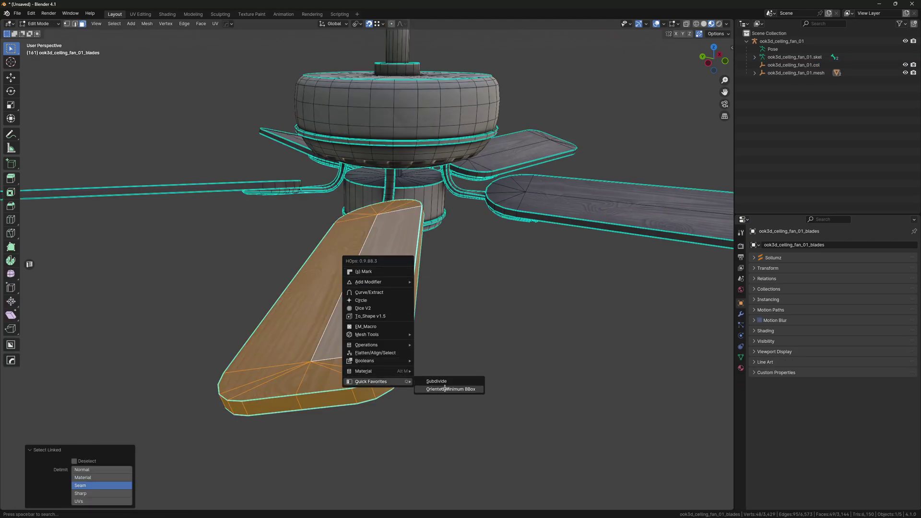
click(445, 389)
Generate an Oriented Minimum BBox collider around the second fan blade, selecting its linked faces in the blades mesh
scroll(494, 300, down, 2)
middle_drag(494, 300, 413, 284)
key(Tab)
click(465, 285)
key(l)
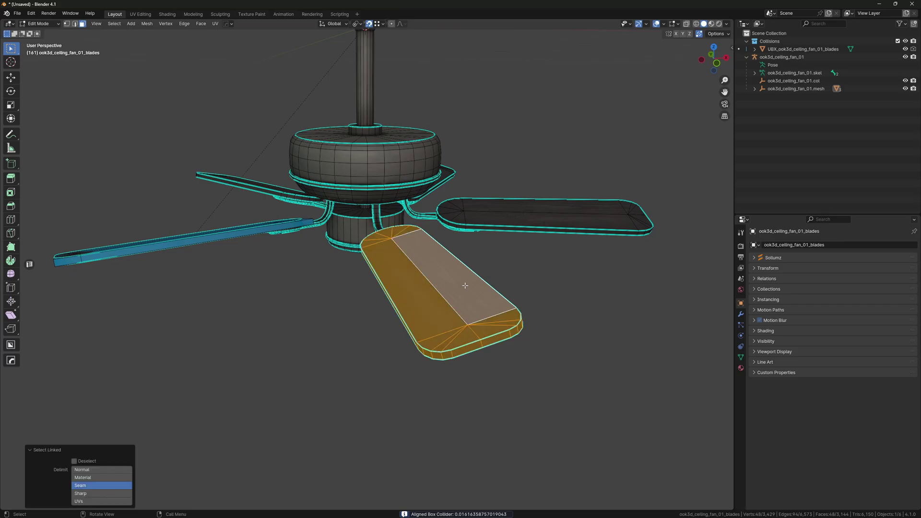
key(q)
mouse_move(465, 285)
click(509, 293)
Generate an Oriented Minimum BBox collider around the third fan blade
scroll(464, 248, up, 3)
middle_drag(509, 293, 412, 266)
key(l)
key(q)
mouse_move(464, 247)
click(507, 256)
Generate an Oriented Minimum BBox collider around the fourth fan blade
key(Tab)
click(520, 267)
key(l)
key(q)
mouse_move(519, 269)
click(548, 276)
Generate an Oriented Minimum BBox collider around the fifth fan blade, undoing any accidental subdivision, and leave Edit Mode
key(Tab)
click(411, 266)
key(l)
key(q)
mouse_move(415, 266)
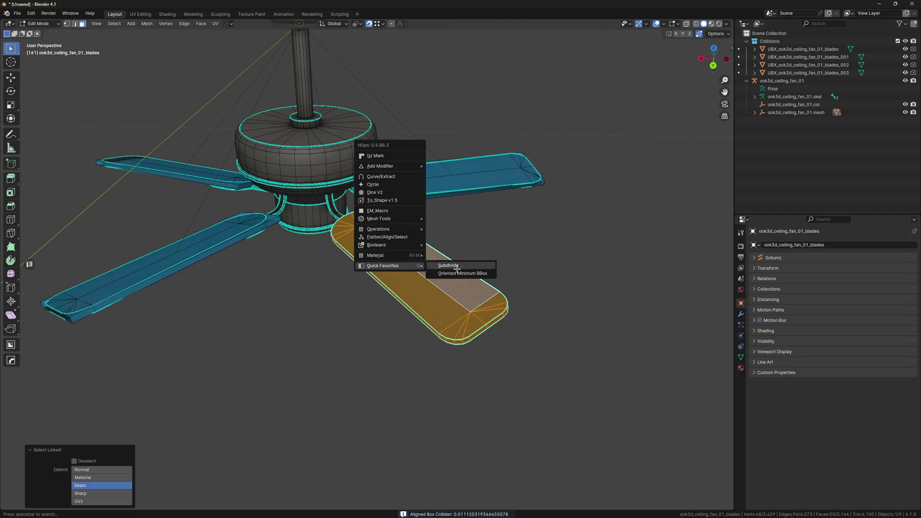
click(456, 268)
key(ctrl+z)
key(q)
mouse_move(457, 270)
click(499, 276)
key(Tab)
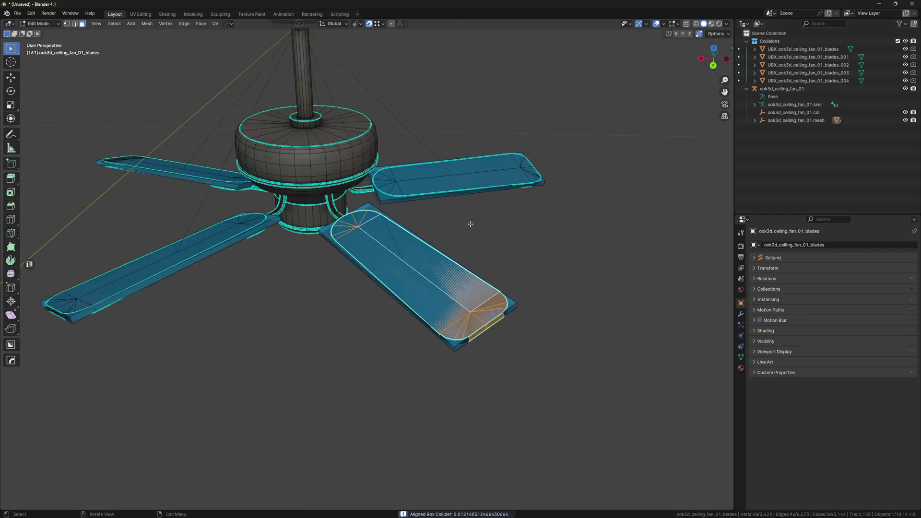
Parent all five UBX blade colliders under ook3d_ceiling_fan_01.col, moving them out of the blades mesh hierarchy
middle_drag(493, 255, 477, 228)
click(755, 121)
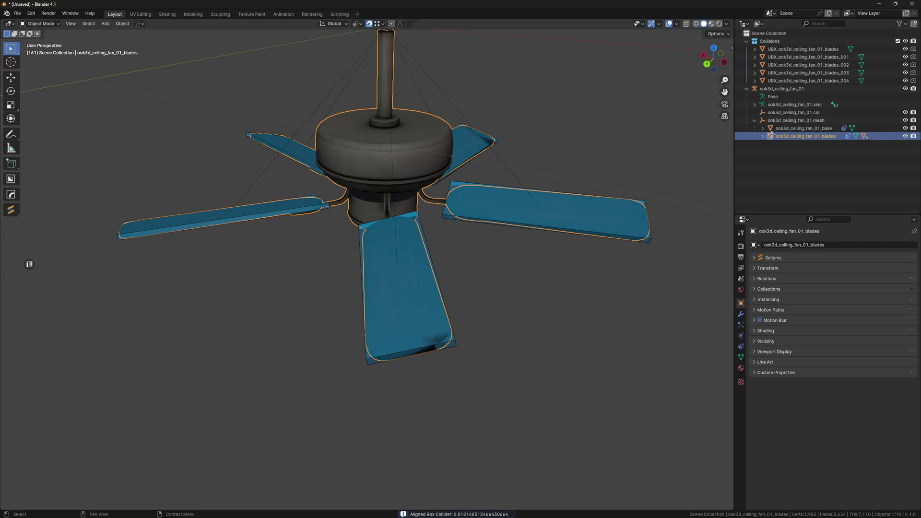
click(762, 136)
click(792, 160)
shift+click(797, 191)
drag(798, 191, 794, 112)
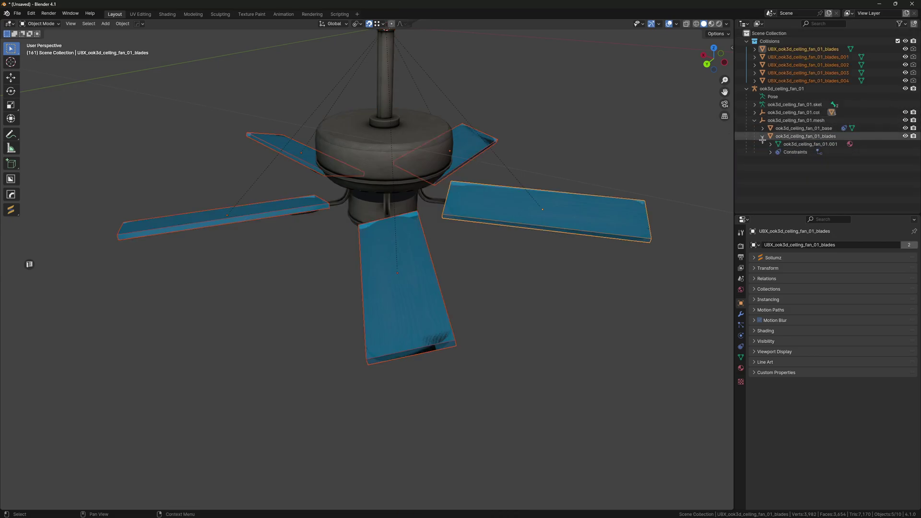
Unlink the five blade colliders from the Collisions collection and remove that collection from the scene
click(755, 120)
click(788, 81)
shift+click(786, 49)
right_click(786, 49)
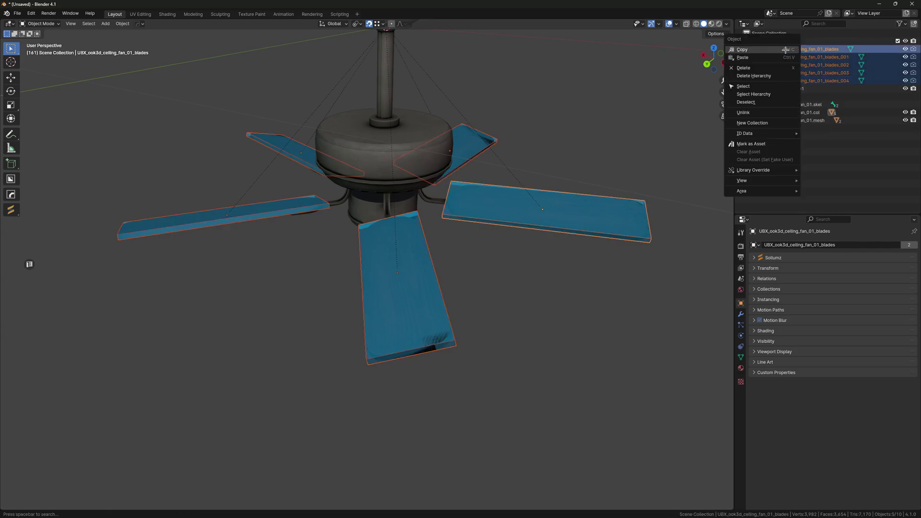
click(746, 101)
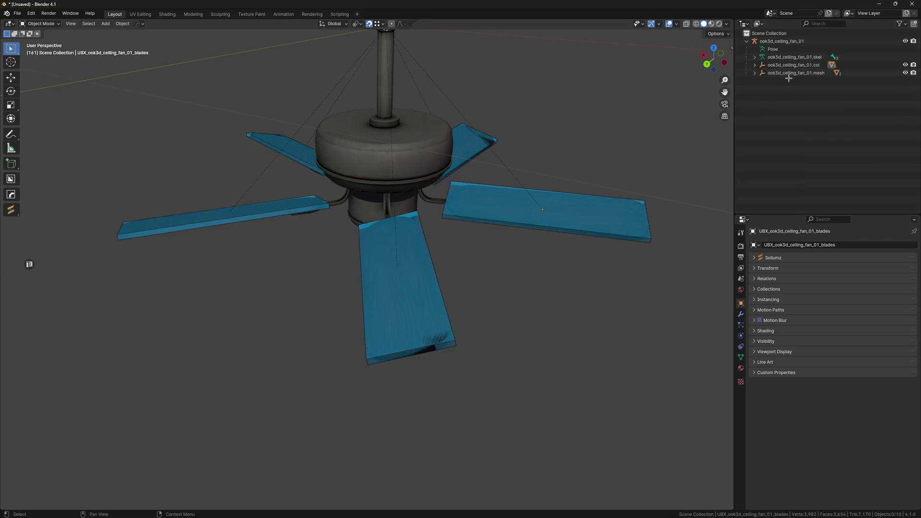
Select the five blade colliders under ook3d_ceiling_fan_01.col and set their Sollum Type to Bound Box
drag(755, 68, 758, 106)
key(n)
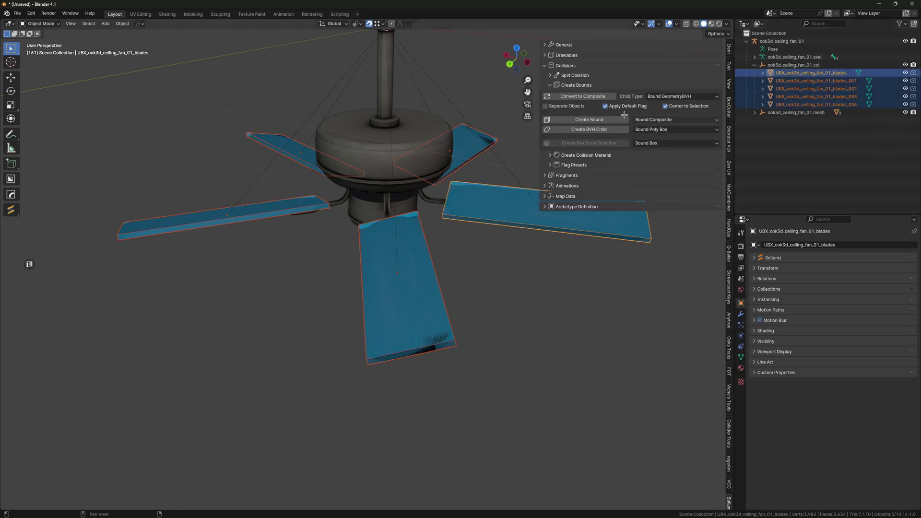
click(558, 66)
click(564, 45)
click(574, 88)
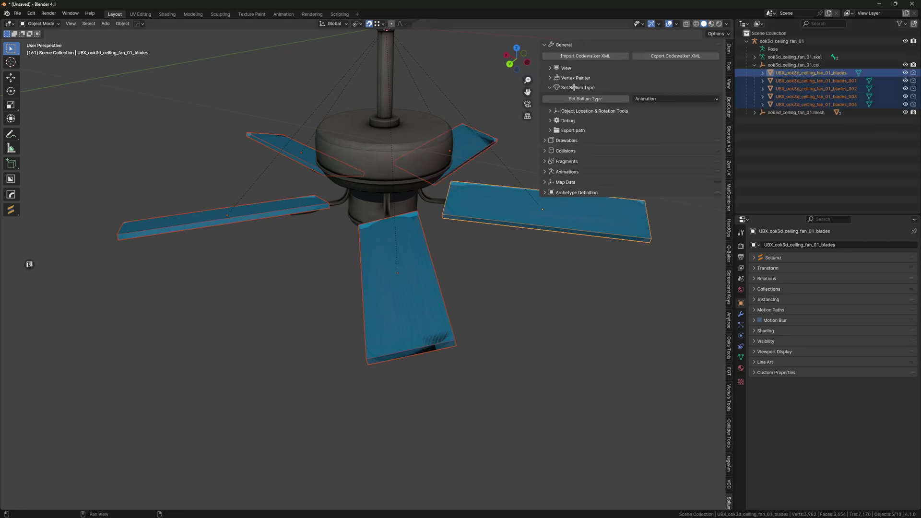
click(642, 98)
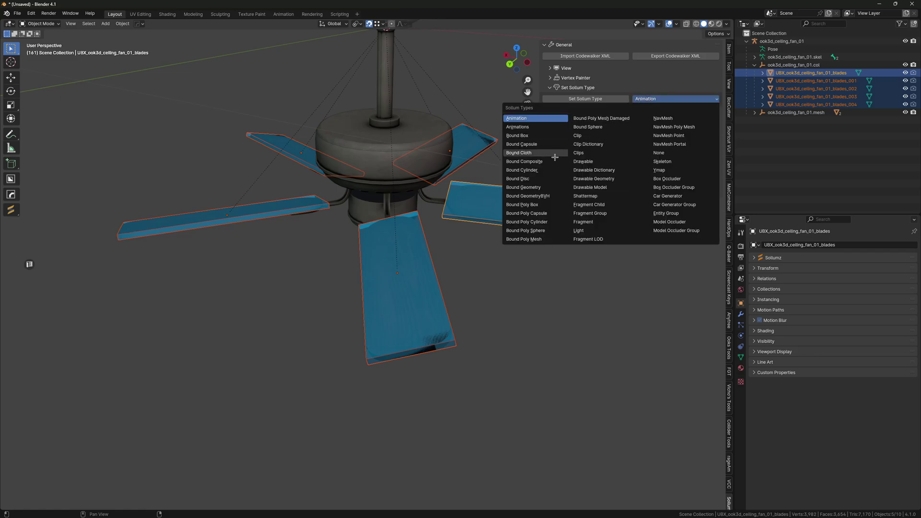
click(535, 138)
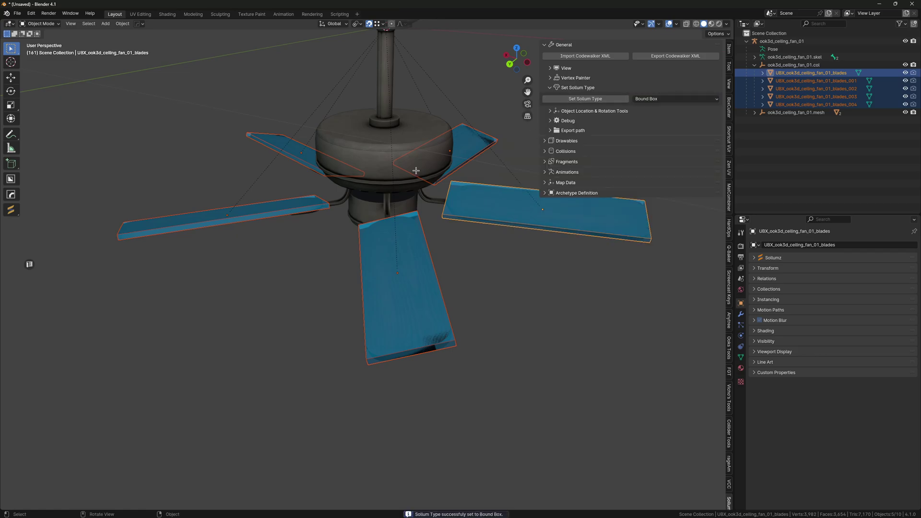
key(n)
Remove the MI_COL material from the first blade collider, UBX_ook3d_ceiling_fan_01_blades
click(741, 368)
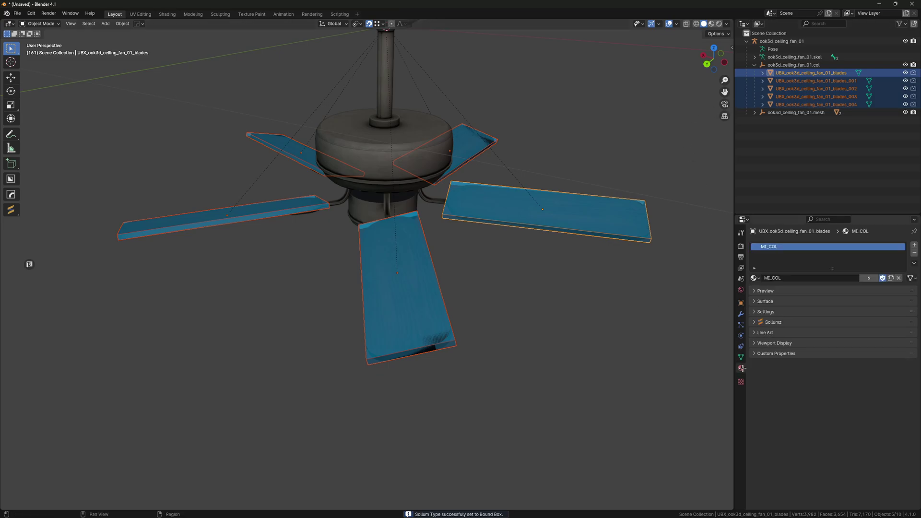
click(790, 73)
click(913, 252)
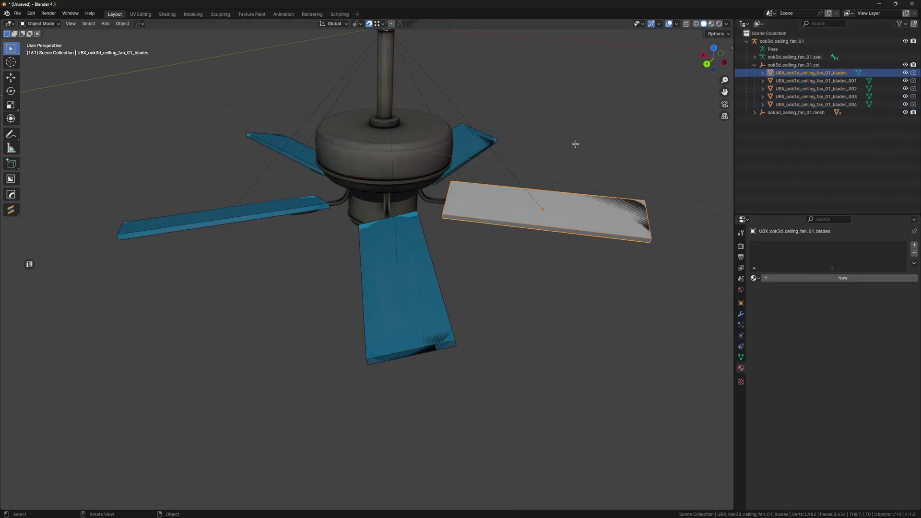
Search the collision materials for wood and create a Wood Solid Small material on the first blade collider
key(n)
click(556, 45)
click(561, 68)
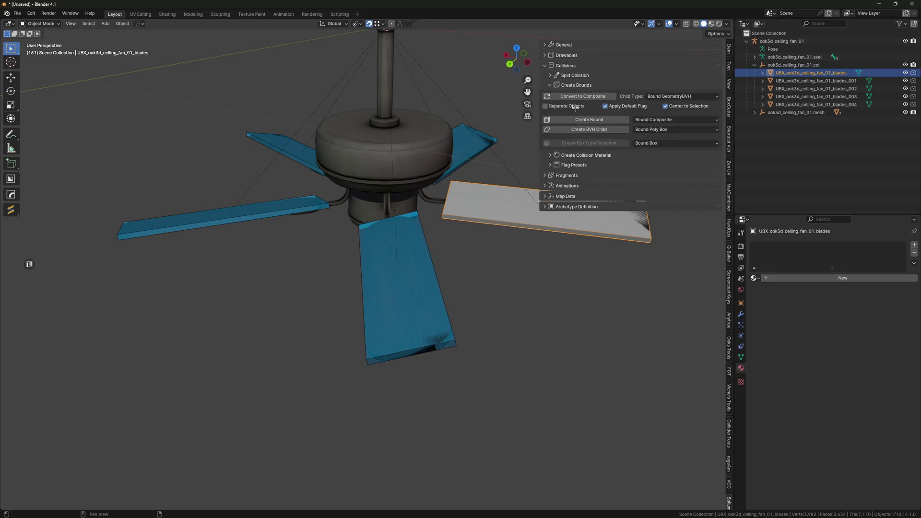
click(570, 78)
click(569, 78)
click(568, 85)
click(573, 95)
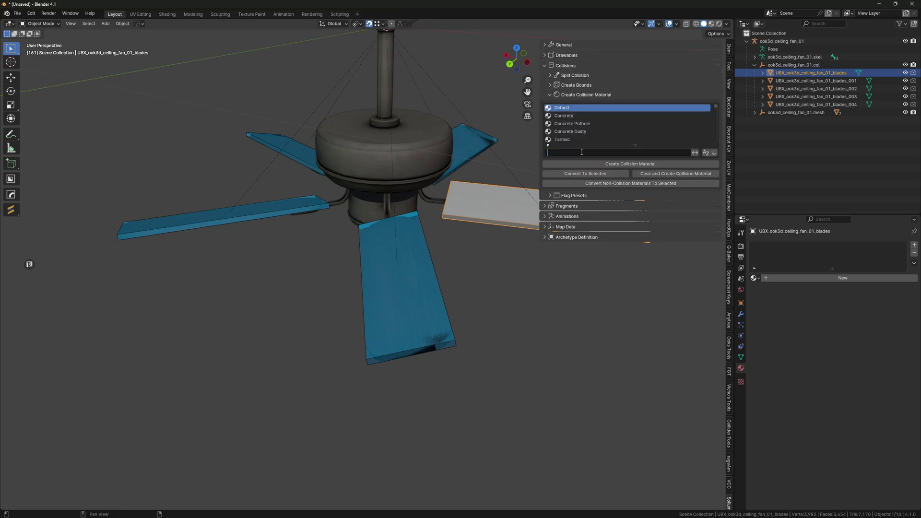
click(581, 153)
text(wood)
click(567, 116)
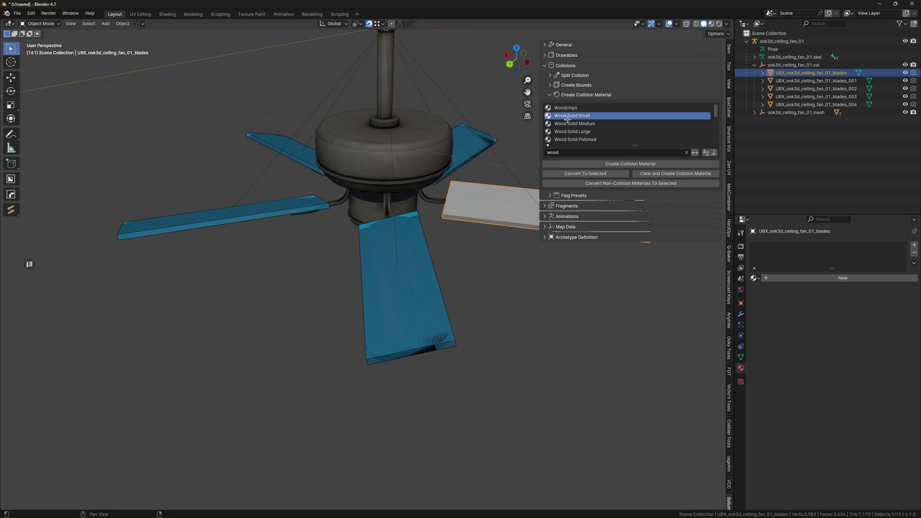
click(601, 163)
Link the first blade collider's material to the other four blade colliders and deselect everything
key(n)
shift+click(812, 104)
key(ctrl+l)
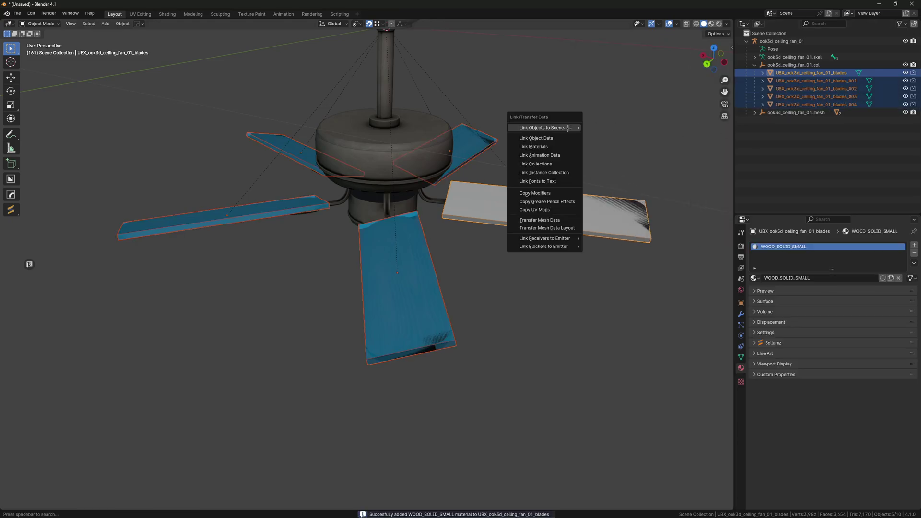
click(571, 146)
key(alt+a)
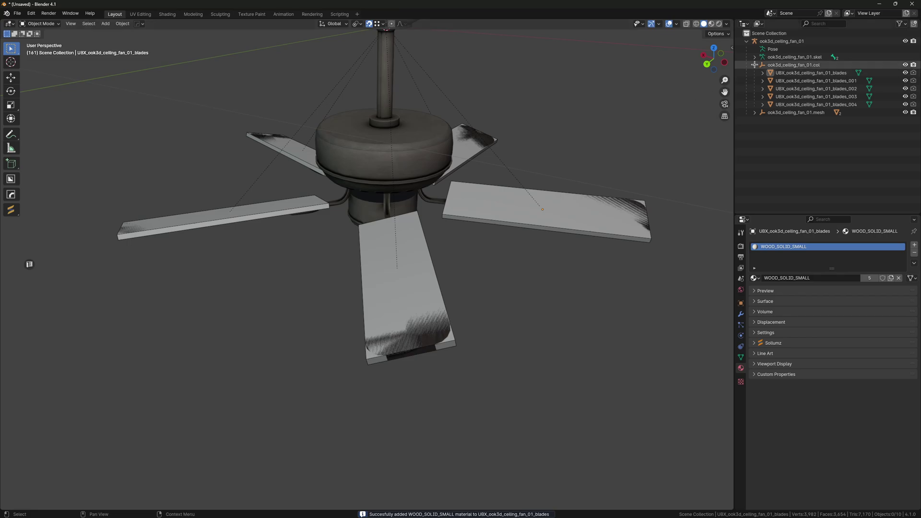
Add a Child Of constraint to the first blade collider, UBX_ook3d_ceiling_fan_01_blades
click(755, 65)
click(754, 65)
click(811, 73)
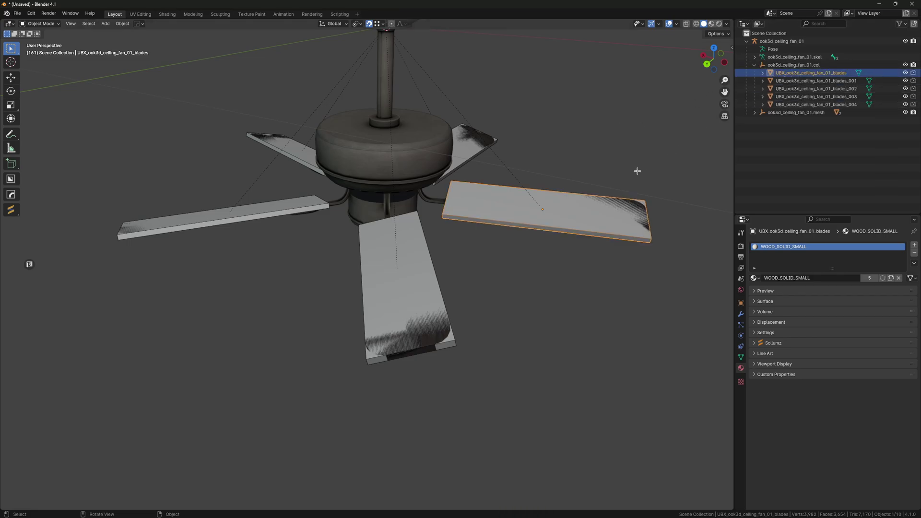
scroll(637, 171, down, 6)
middle_drag(633, 173, 543, 168)
scroll(542, 168, up, 6)
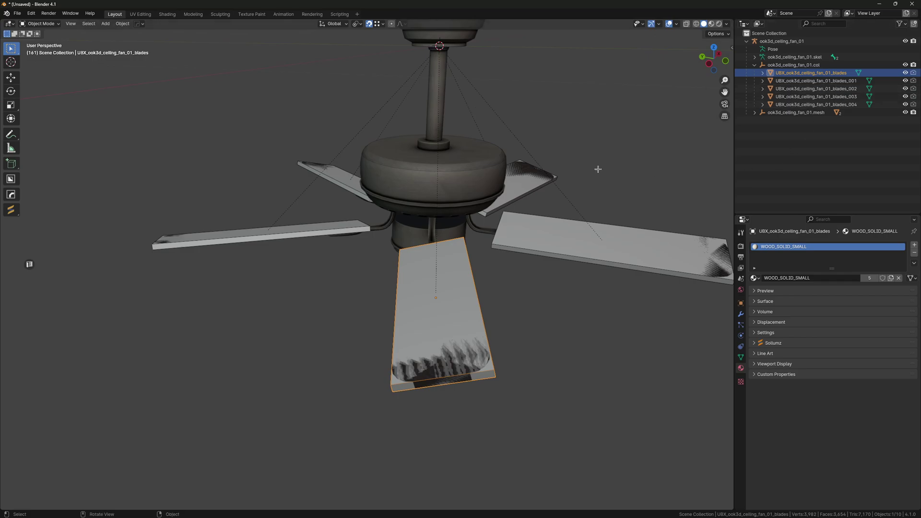
click(739, 347)
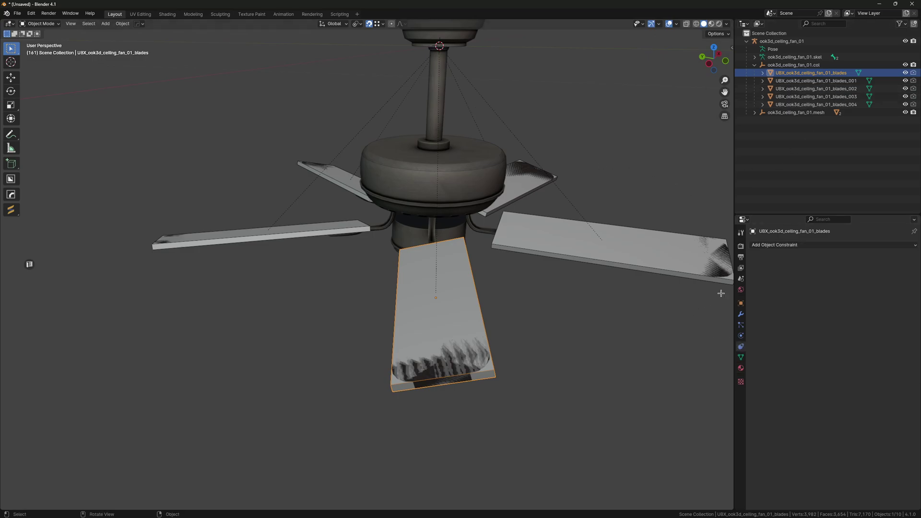
click(809, 245)
click(880, 283)
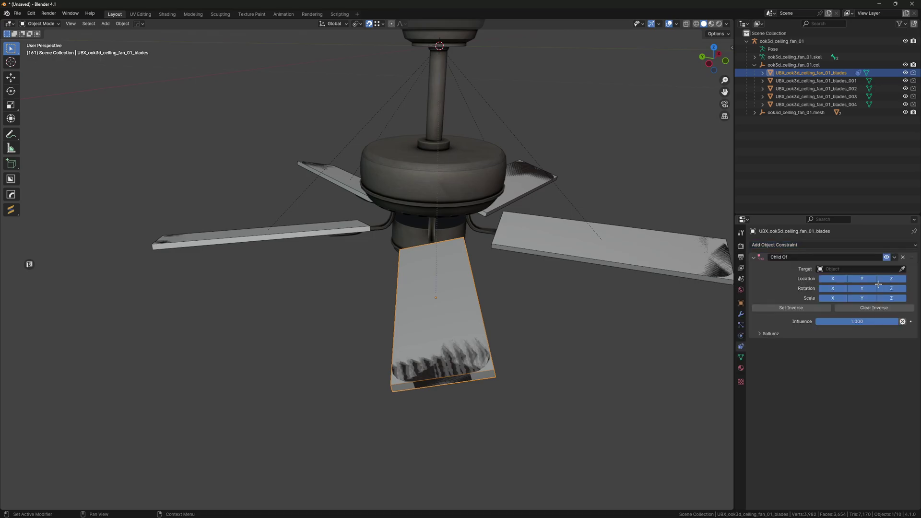
Set the Child Of constraint's target to ook3d_ceiling_fan_01 and its bone to ook3d_ceiling_fan_01_blades
double_click(782, 41)
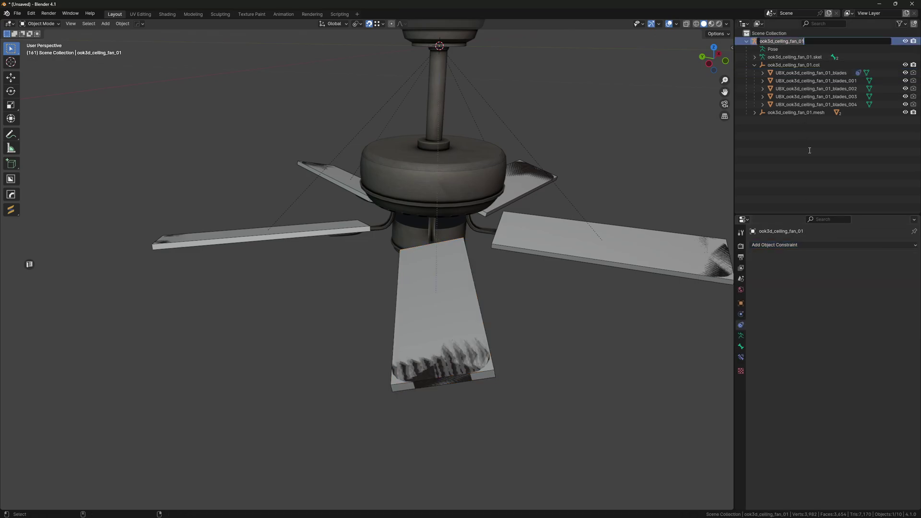
key(ctrl+c)
key(Escape)
click(811, 73)
click(859, 269)
key(ctrl+v)
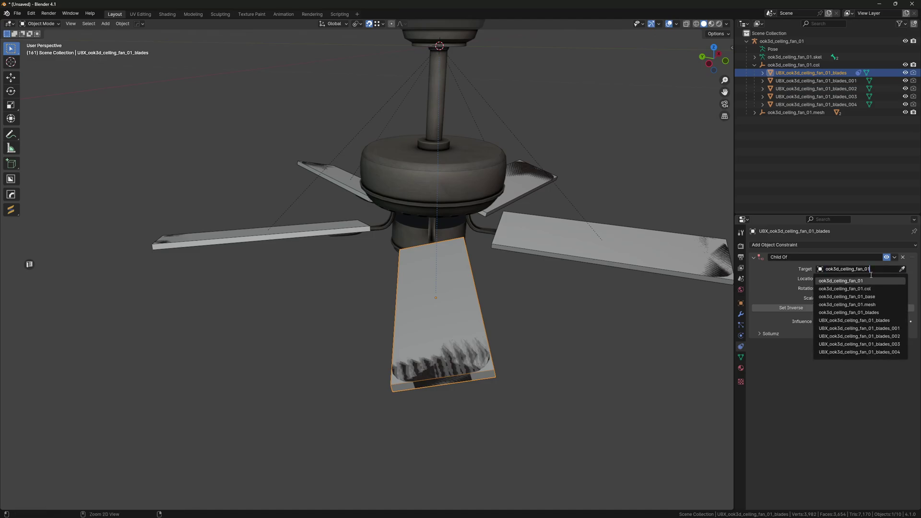
key(Return)
click(842, 278)
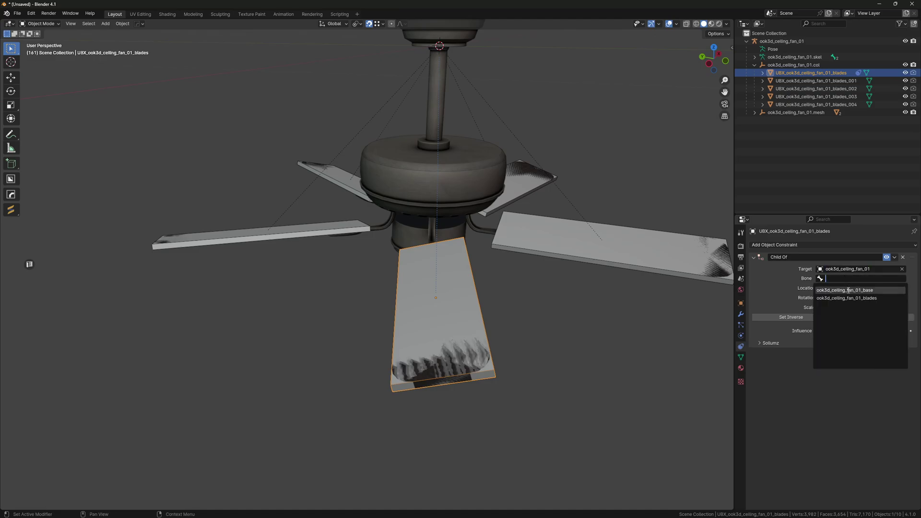
click(846, 298)
Expand the constraint's Sollumz settings and set the correct space for bone parenting
click(764, 344)
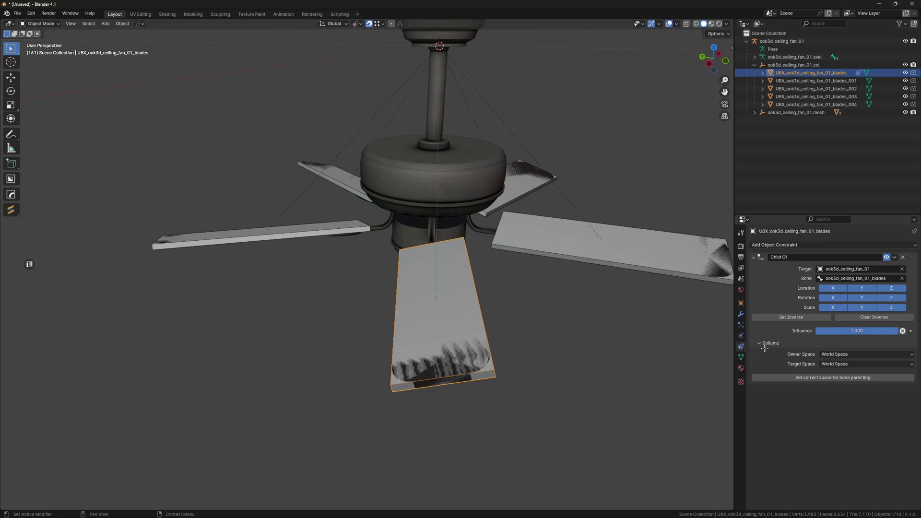
click(805, 377)
shift+middle_drag(647, 312, 440, 321)
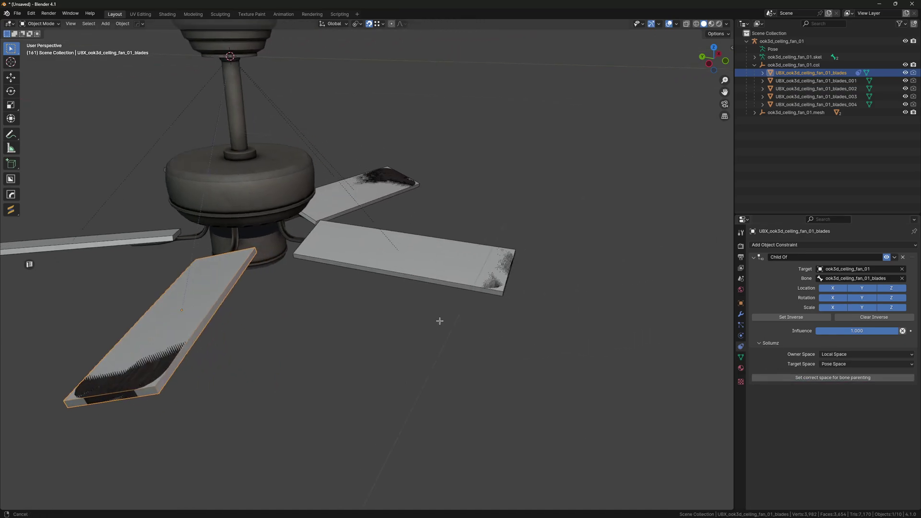
Add a Child Of constraint to UBX_ook3d_ceiling_fan_01_blades_001, targeting the ook3d_ceiling_fan_01_blades bone of ook3d_ceiling_fan_01
click(843, 81)
click(874, 244)
click(888, 283)
click(858, 269)
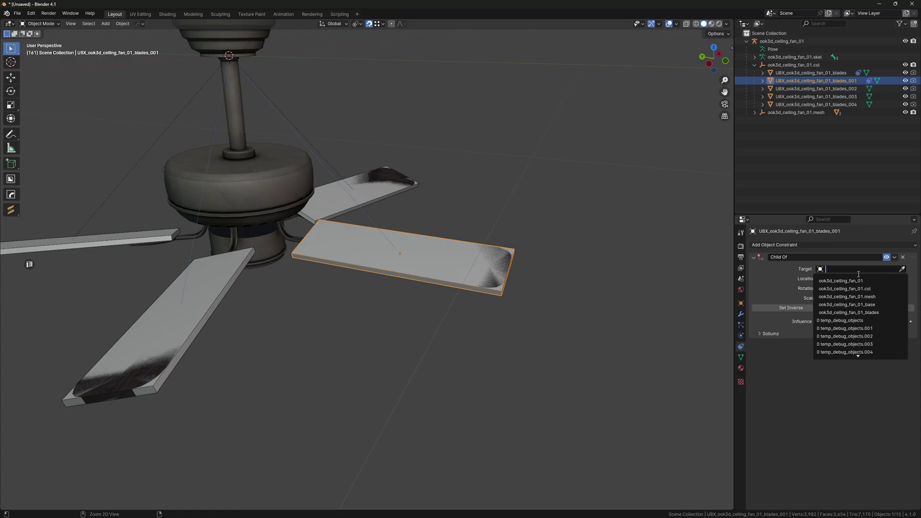
click(835, 280)
click(856, 278)
click(853, 297)
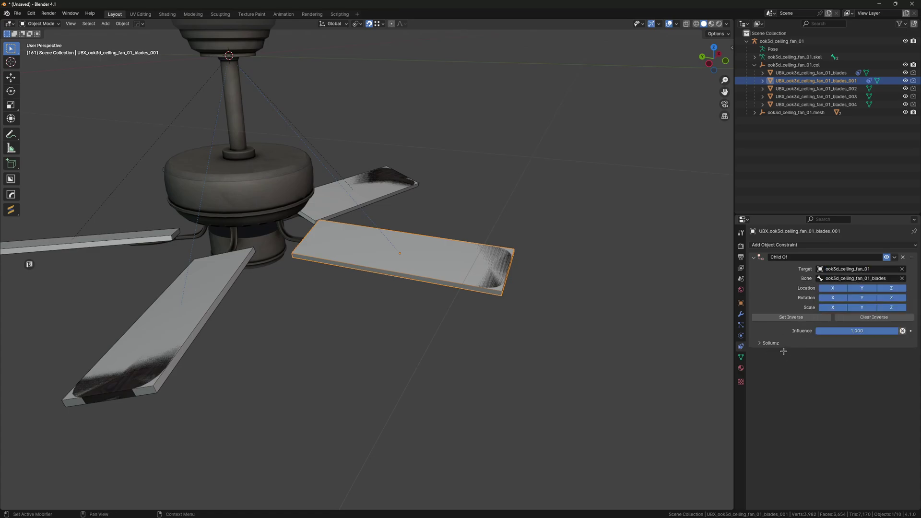
Add a Child Of constraint to UBX_ook3d_ceiling_fan_01_blades_002, targeting ook3d_ceiling_fan_01 and its ook3d_ceiling_fan_01_blades bone, and expand its Sollumz settings
click(816, 89)
click(871, 245)
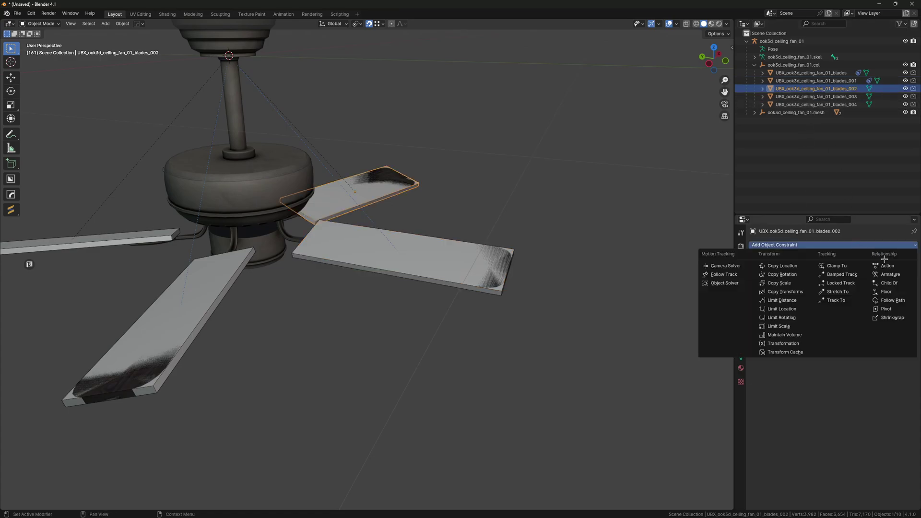
click(888, 283)
click(859, 268)
click(835, 280)
click(856, 278)
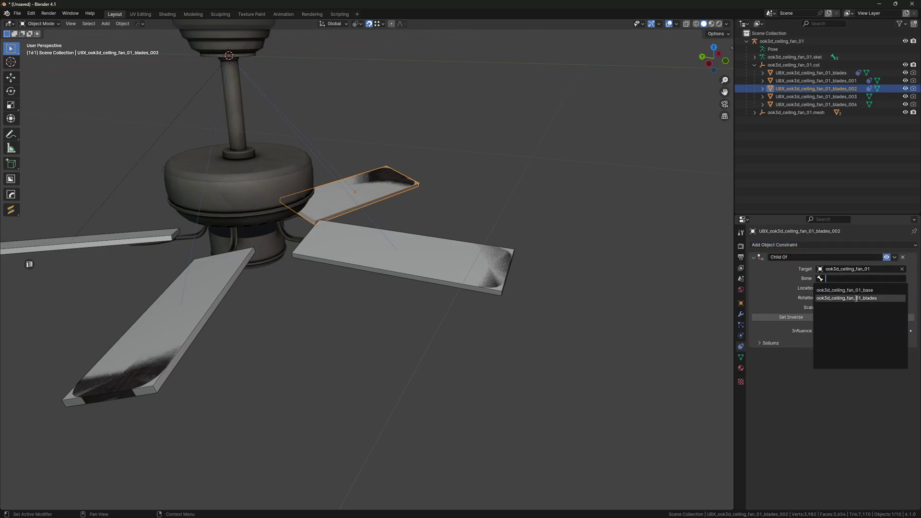
click(853, 298)
click(764, 344)
Constrain UBX_ook3d_ceiling_fan_01_blades_003 with Child Of to the ook3d_ceiling_fan_01_blades bone of ook3d_ceiling_fan_01 and set the correct space for bone parenting
click(815, 97)
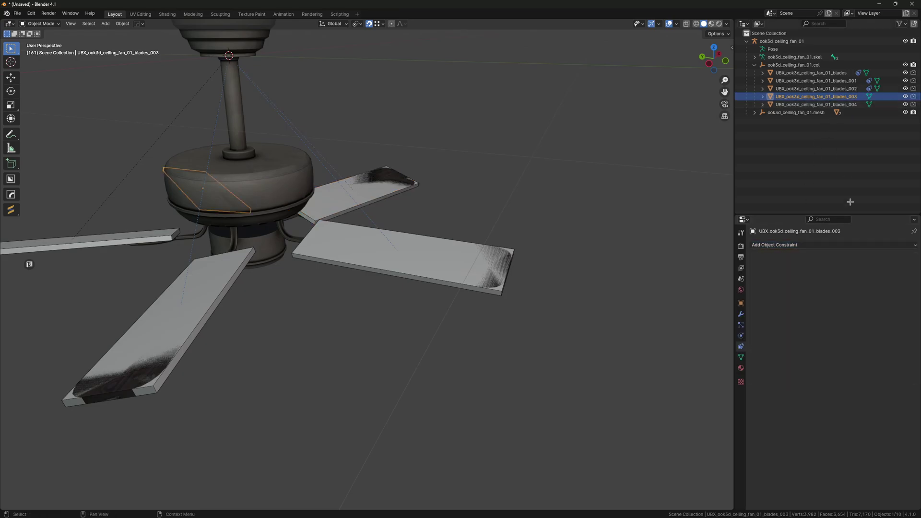
click(876, 245)
click(888, 283)
click(859, 269)
click(834, 280)
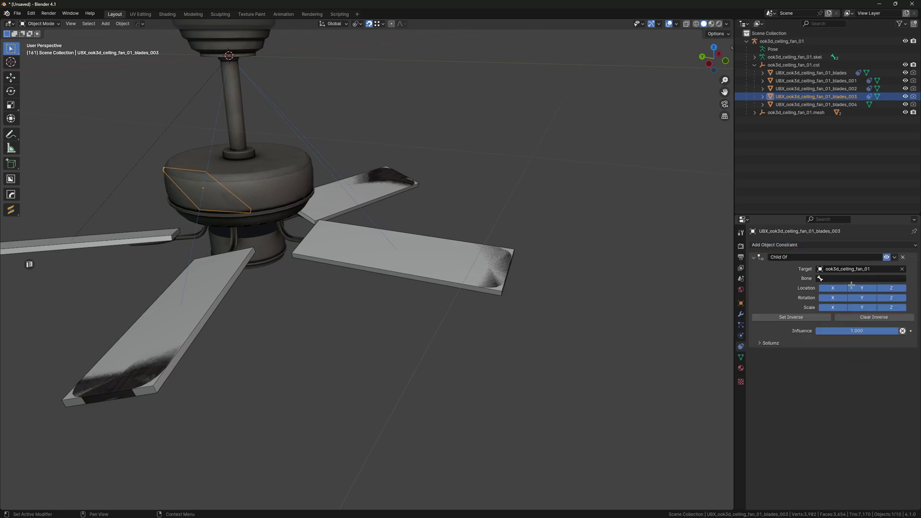
click(856, 278)
click(853, 297)
Constrain UBX_ook3d_ceiling_fan_01_blades_004 with Child Of to the ook3d_ceiling_fan_01_blades bone of ook3d_ceiling_fan_01 and set the correct space for bone parenting
click(815, 104)
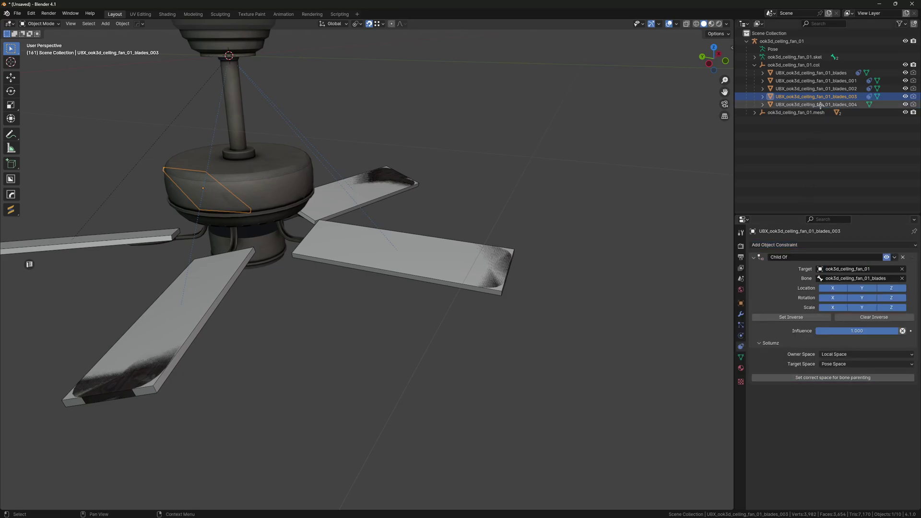
click(859, 245)
click(888, 283)
click(858, 268)
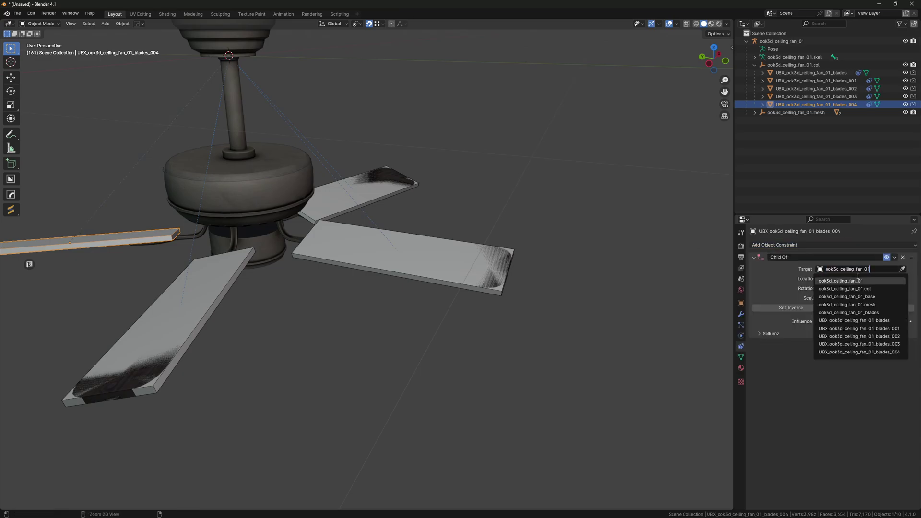
click(855, 280)
click(855, 279)
click(854, 298)
click(790, 341)
click(833, 377)
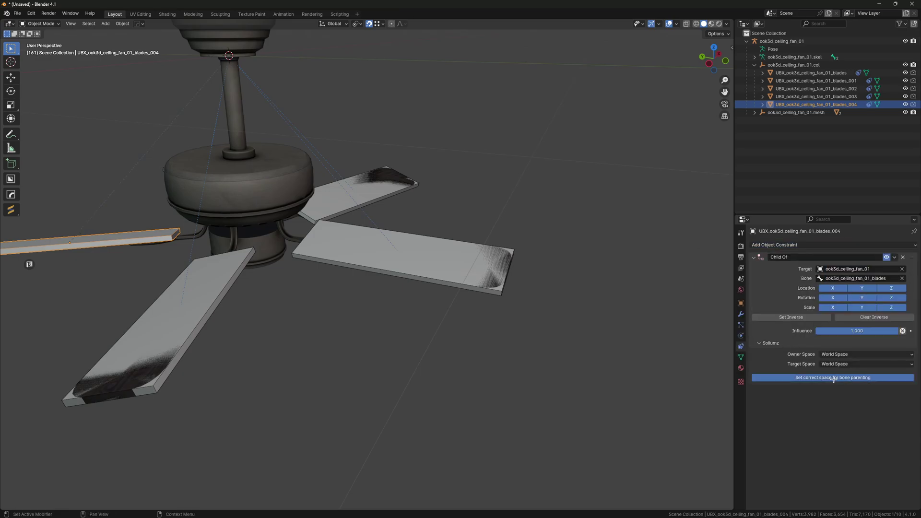
Deselect everything and collapse the collision group and the whole ook3d_ceiling_fan_01 hierarchy
click(638, 227)
middle_drag(637, 227, 569, 208)
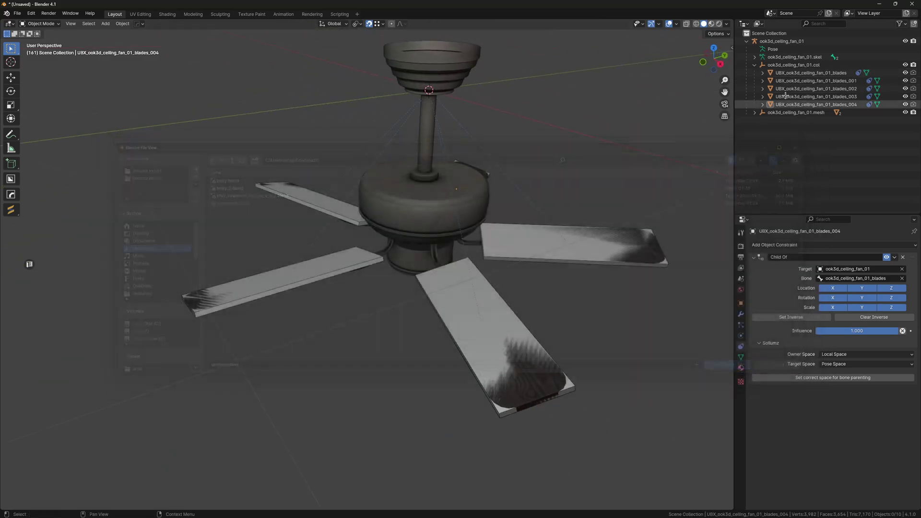
click(754, 65)
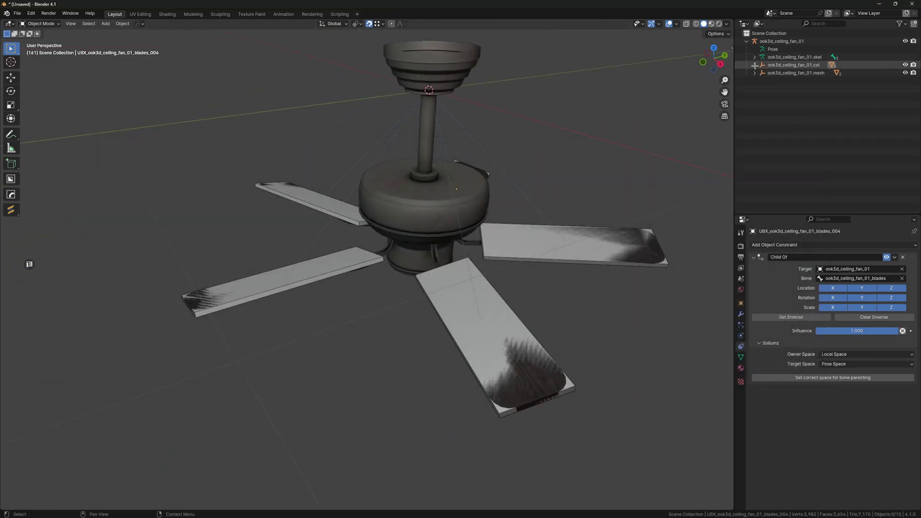
click(746, 41)
middle_drag(723, 164, 681, 168)
scroll(629, 197, down, 4)
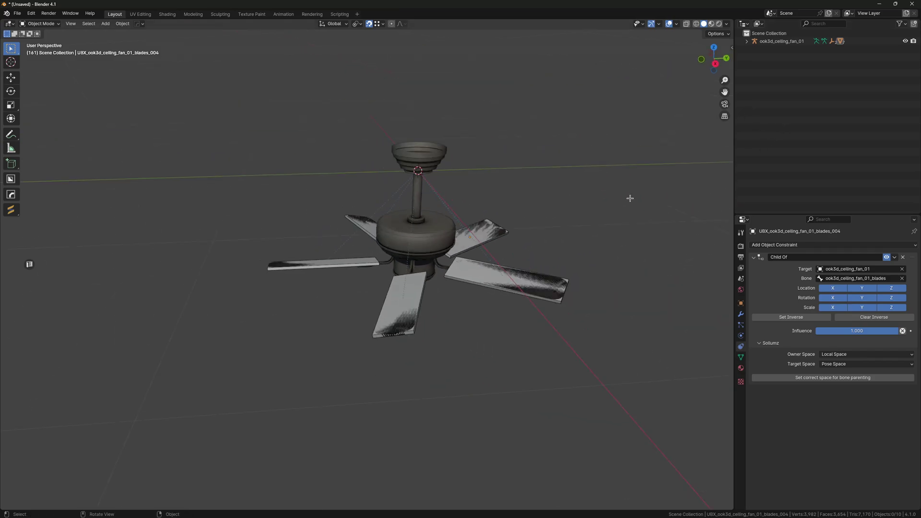
Create a clip dictionary template with the Sollumz animation tools
key(n)
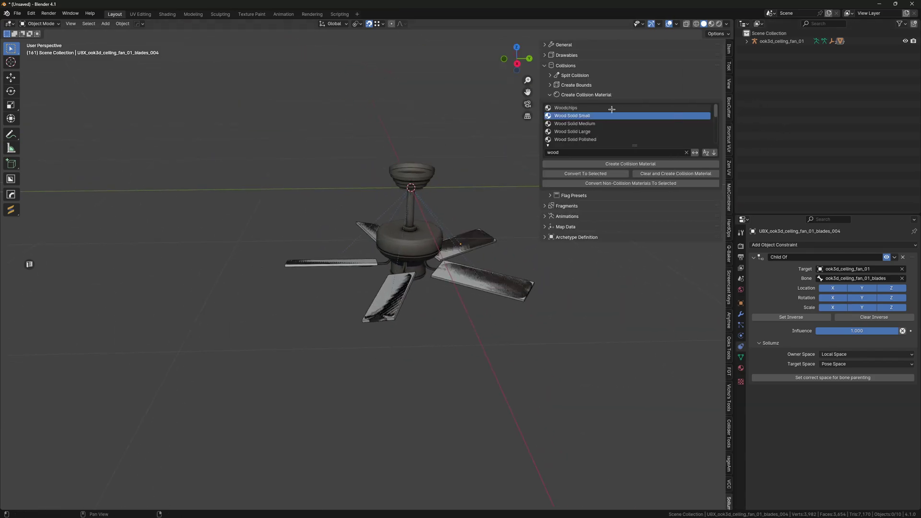
click(566, 65)
click(570, 86)
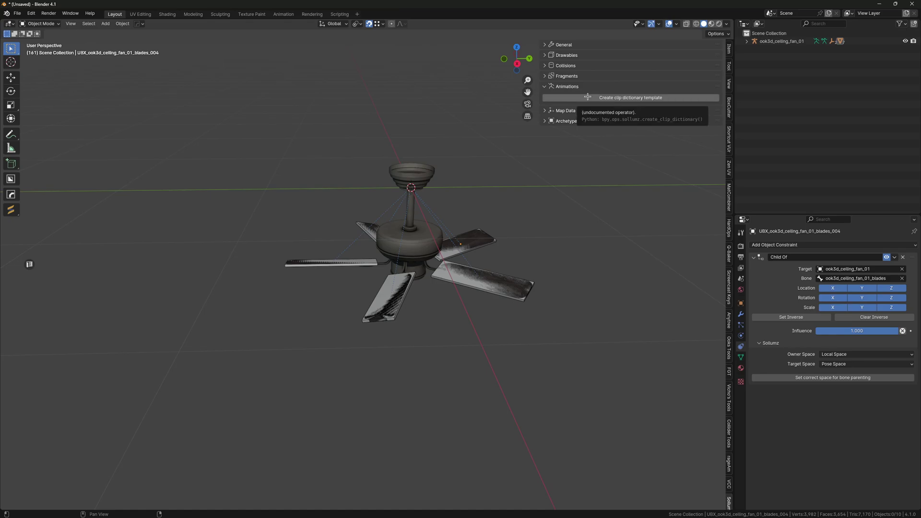
click(588, 97)
Copy the fragment's name and rename the new clip dictionary to anim@ook3d_ceiling_fan_01
double_click(771, 49)
key(ctrl+c)
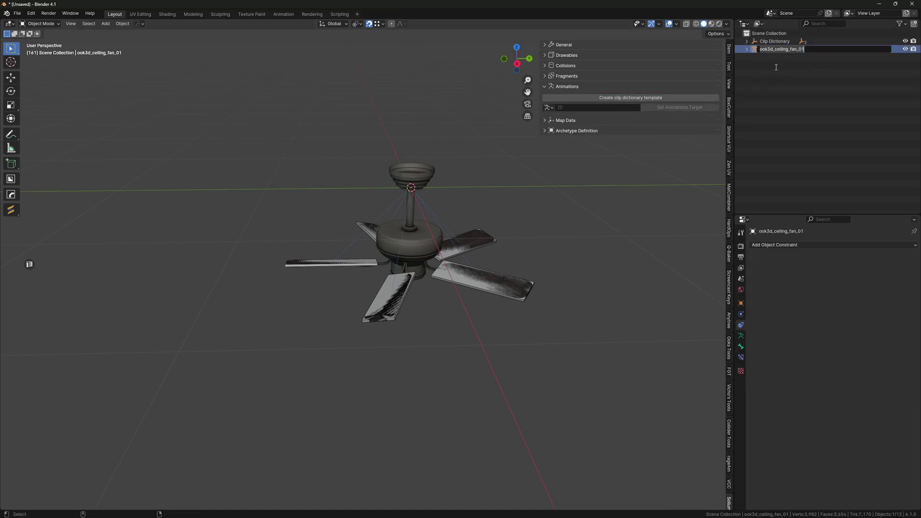
click(776, 65)
double_click(769, 42)
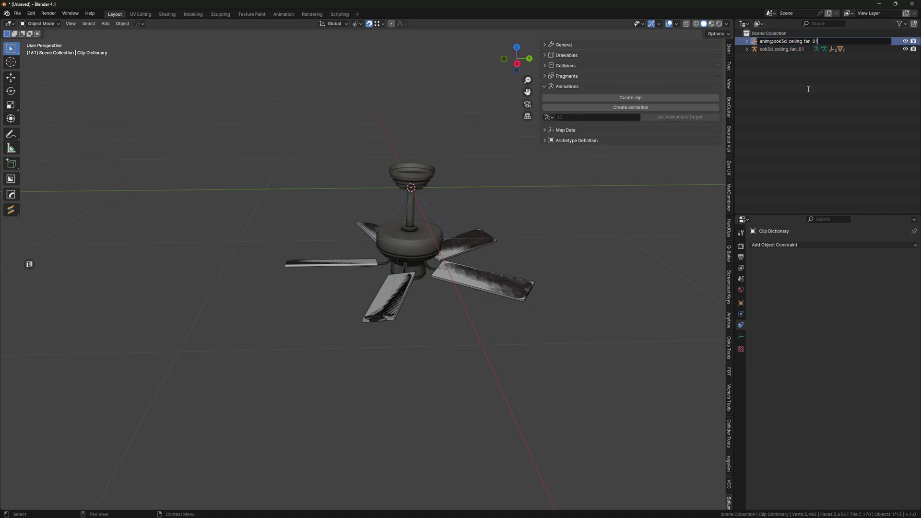
key(Return)
Expand the clip dictionary and create an animation under Animations and a clip under Clips
click(746, 41)
click(775, 49)
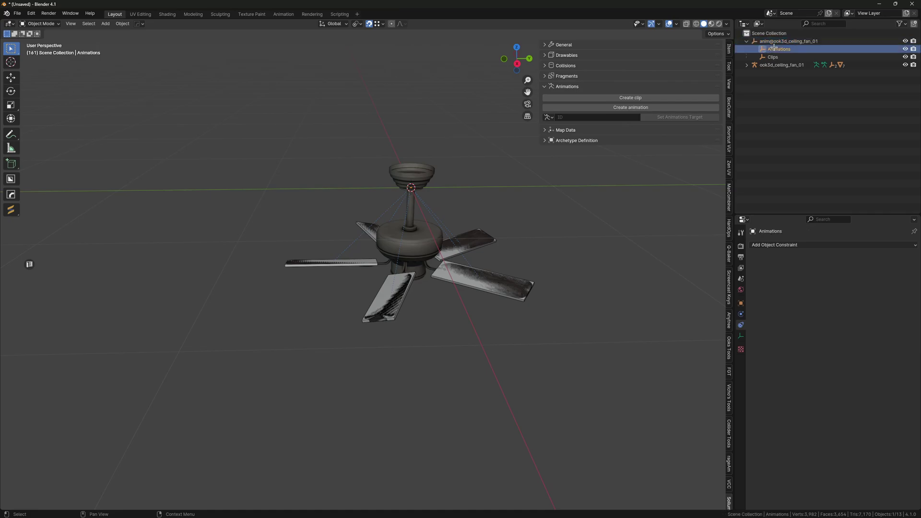
click(659, 107)
click(754, 49)
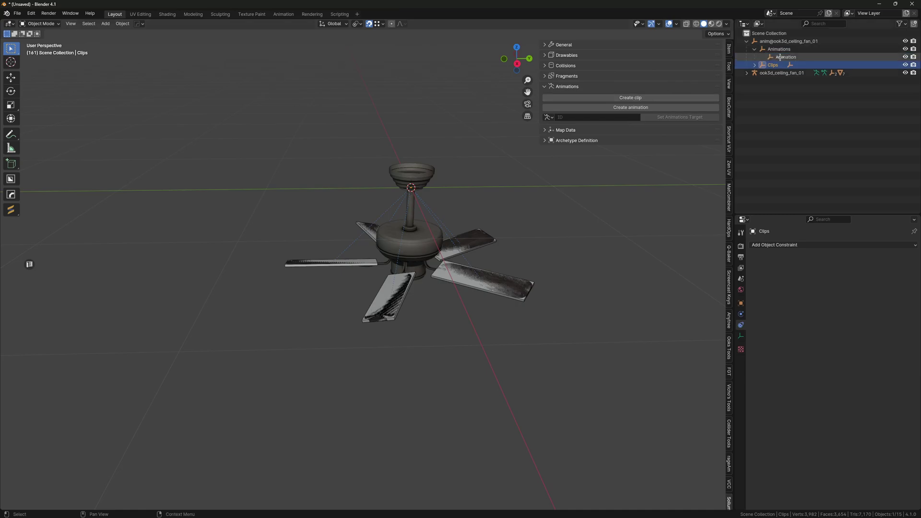
Rename both the new animation and the new clip with the fragment's name, ook3d_ceiling_fan_01
double_click(780, 57)
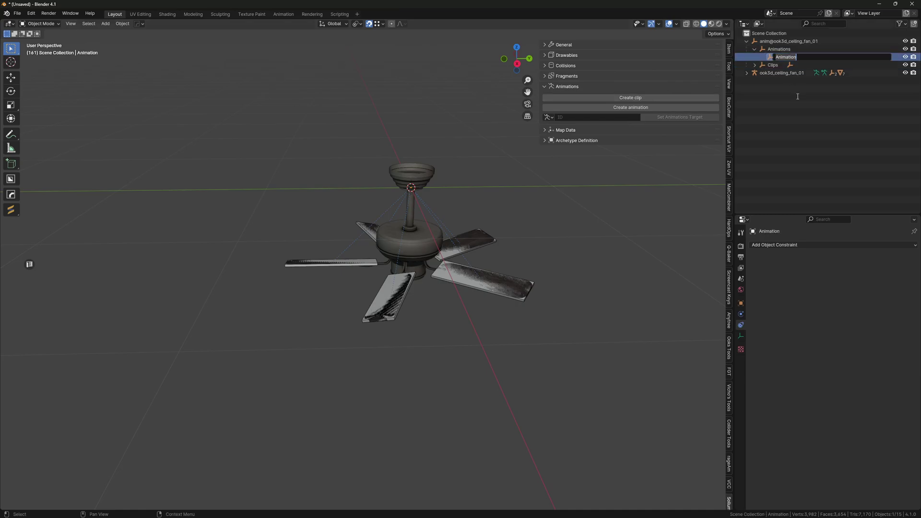
key(Return)
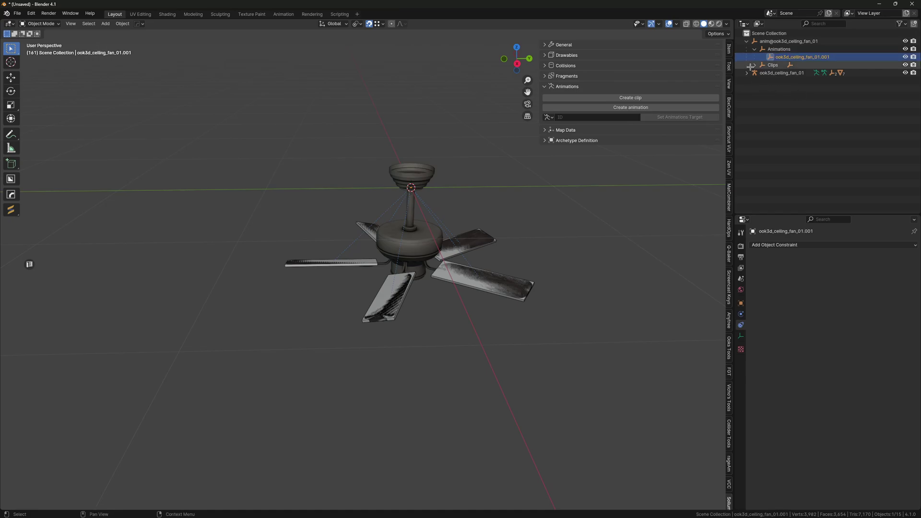
click(753, 65)
double_click(781, 73)
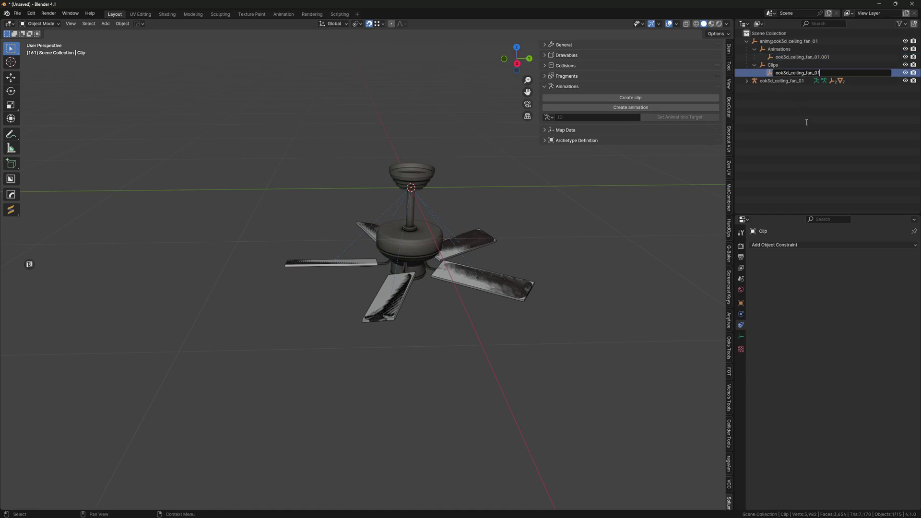
key(Return)
Set the animation's Sollumz hash to ook3d_ceiling_fan_01 and its target to ook3d_ceiling_fan_01.skel
click(798, 57)
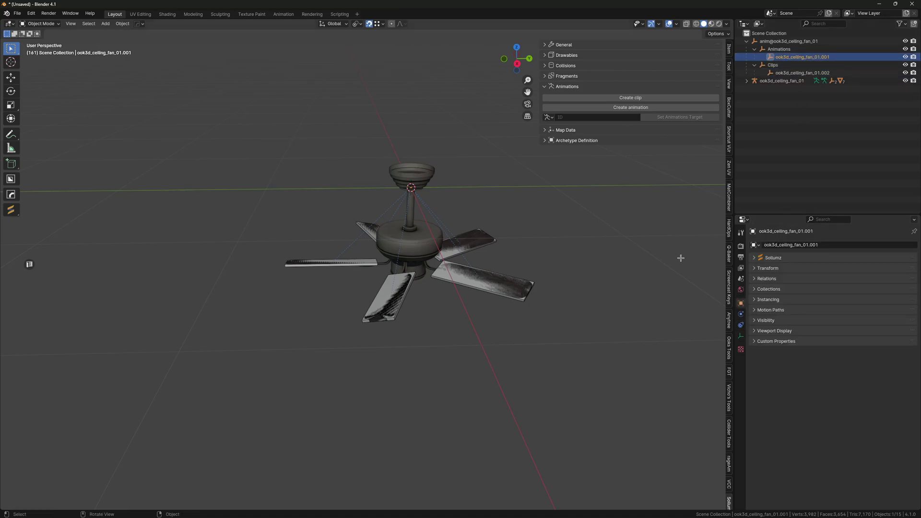
click(772, 257)
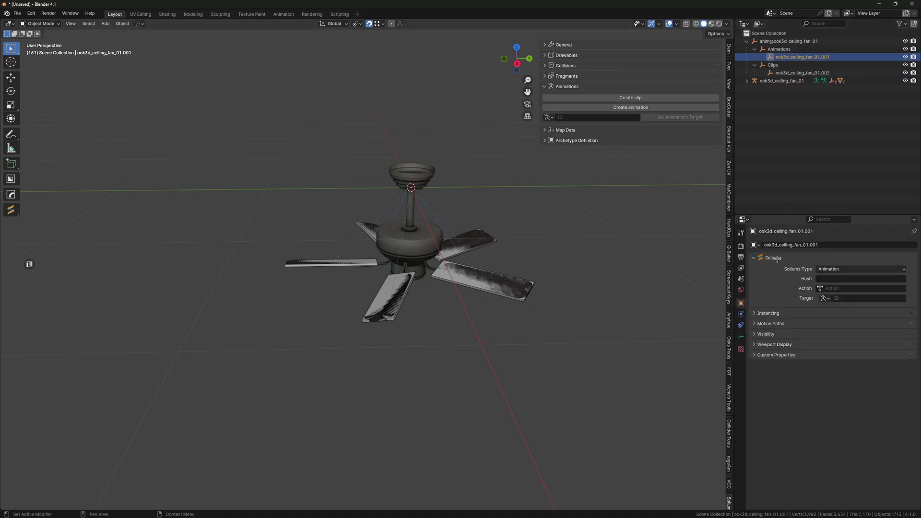
click(835, 280)
key(ctrl+v)
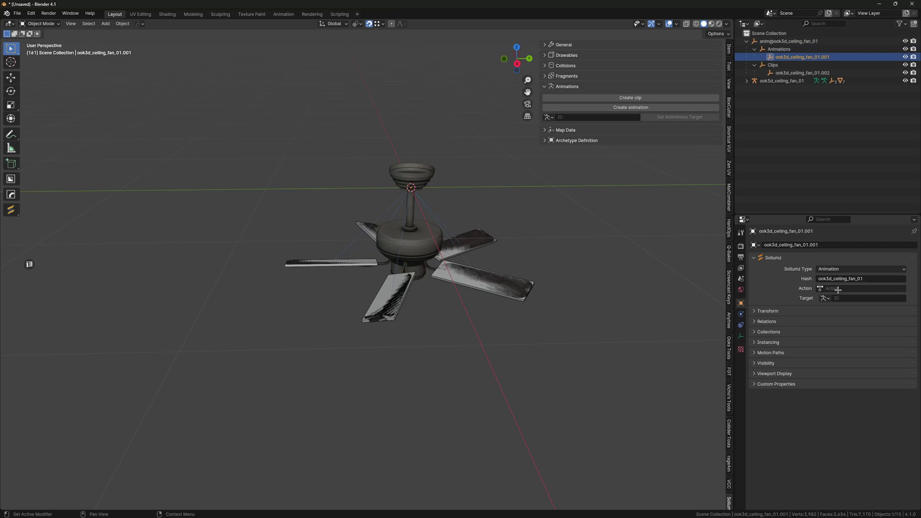
click(840, 297)
click(844, 312)
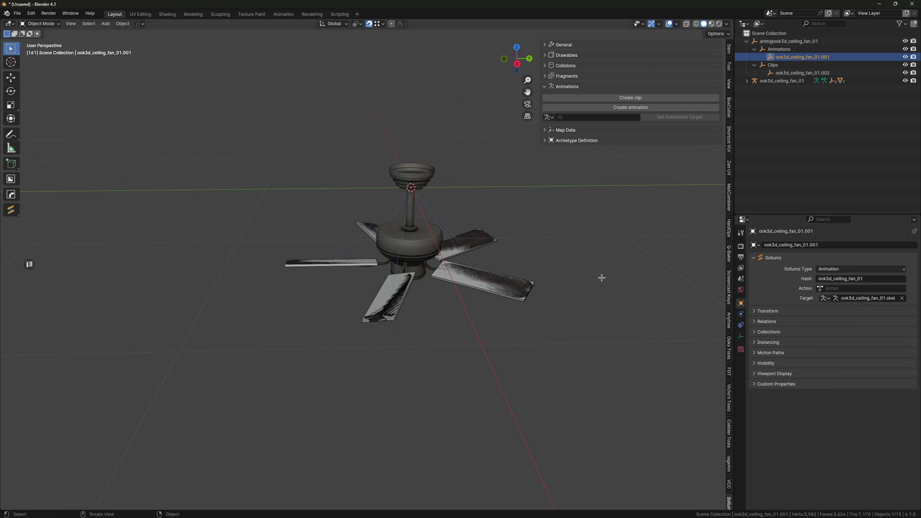
Set the clip's hash to ook3d_ceiling_fan_01 and name to ook3d_ceiling_fan_01.clip, and link the animation ook3d_ceiling_fan_01.001 to it
click(796, 73)
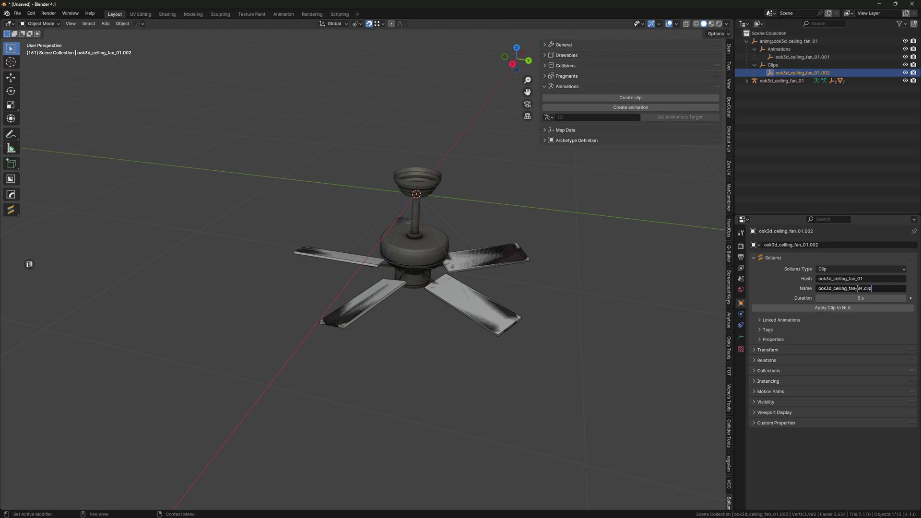
click(775, 321)
click(804, 332)
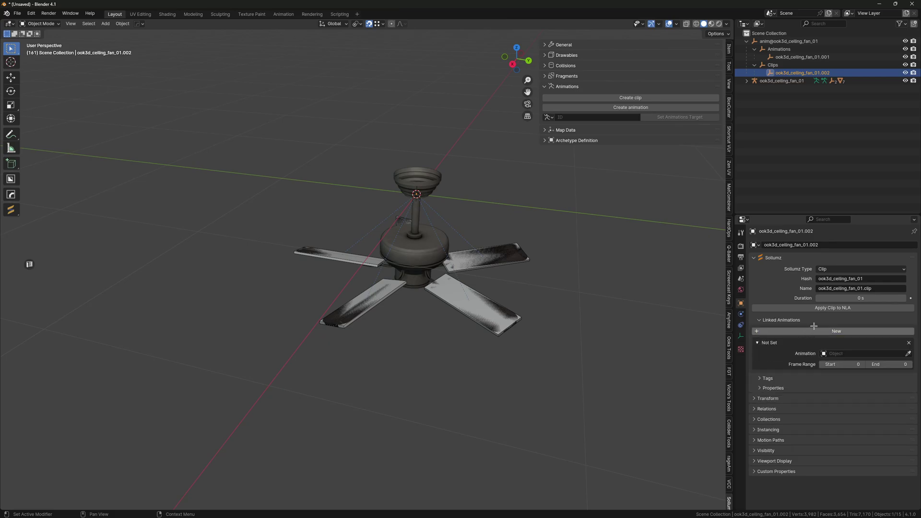
click(849, 353)
click(855, 357)
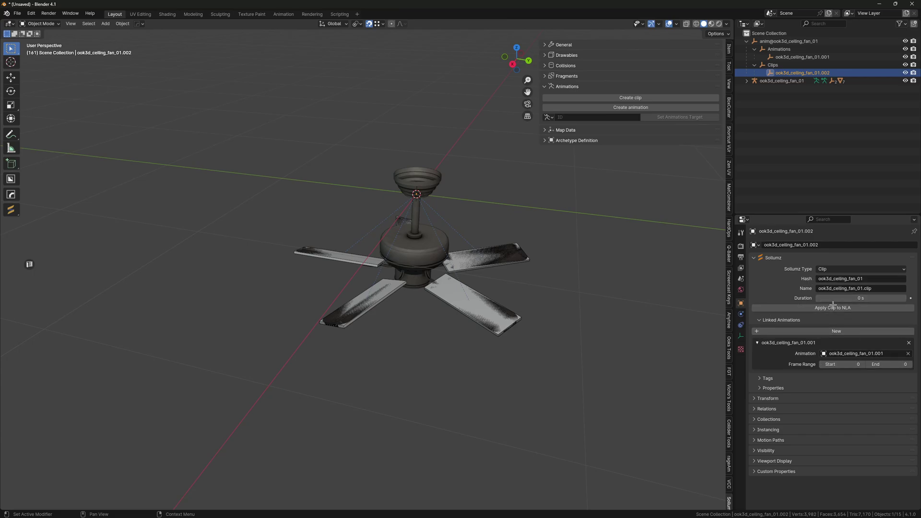
Split the 3D viewport horizontally and turn the new lower area into a Timeline
middle_drag(690, 341, 669, 337)
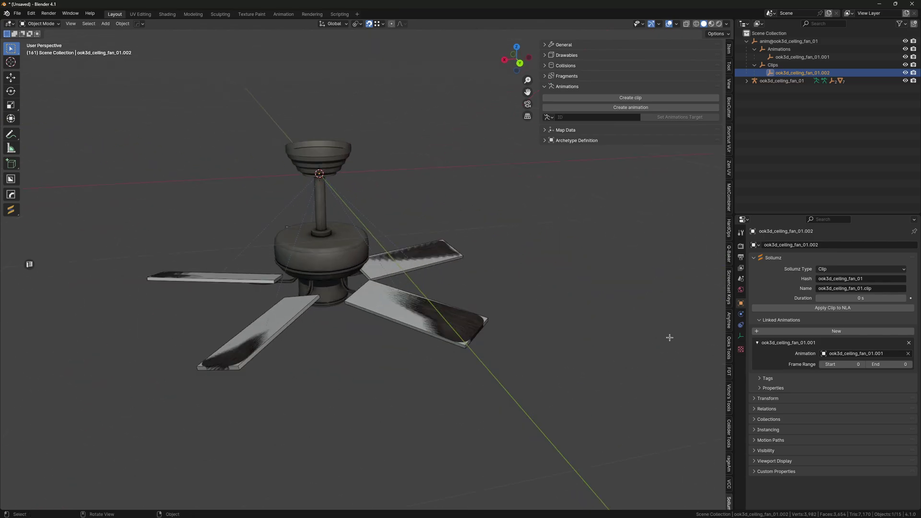
right_click(733, 428)
click(703, 436)
click(432, 403)
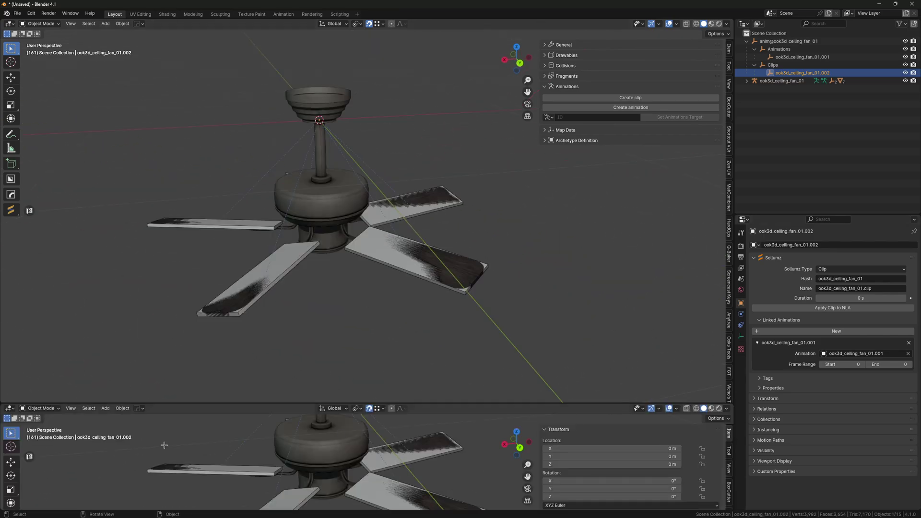
click(9, 408)
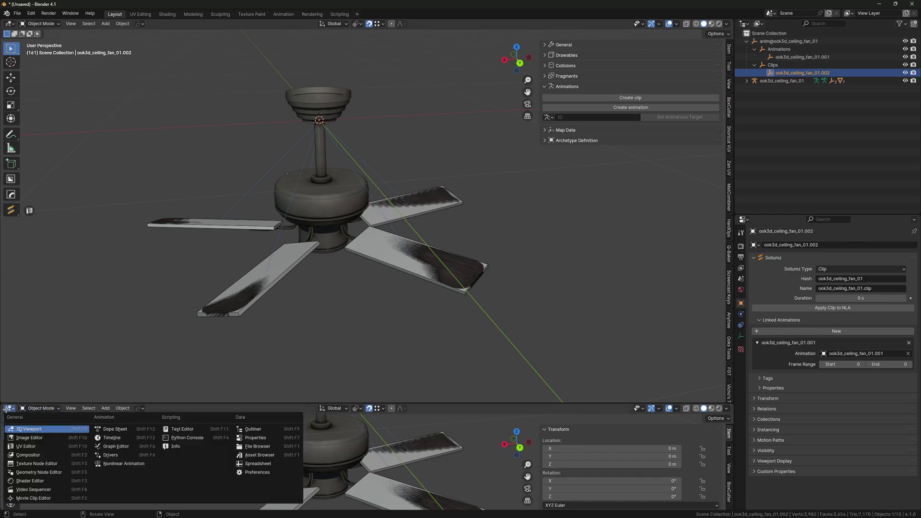
click(123, 438)
Jump to frame 0 in the timeline and set the scene's end frame to 10
key(shift+Left)
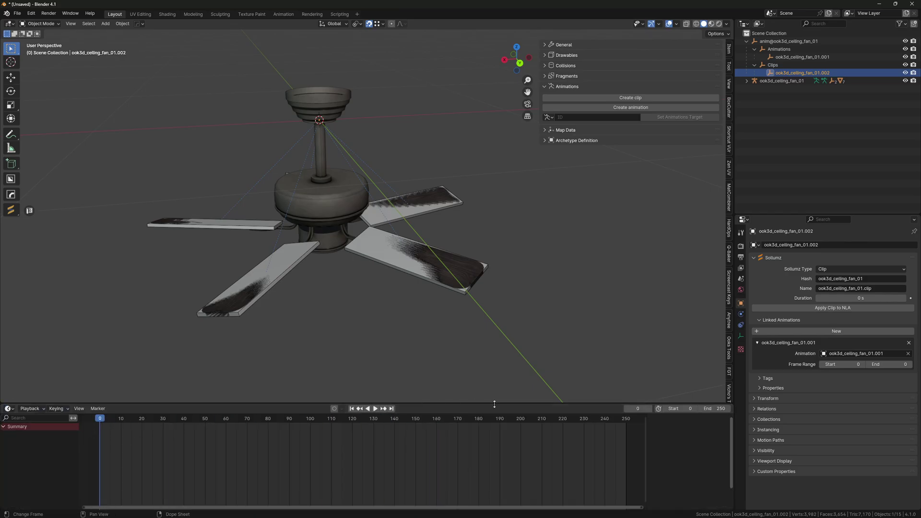
click(721, 408)
text(10)
key(Return)
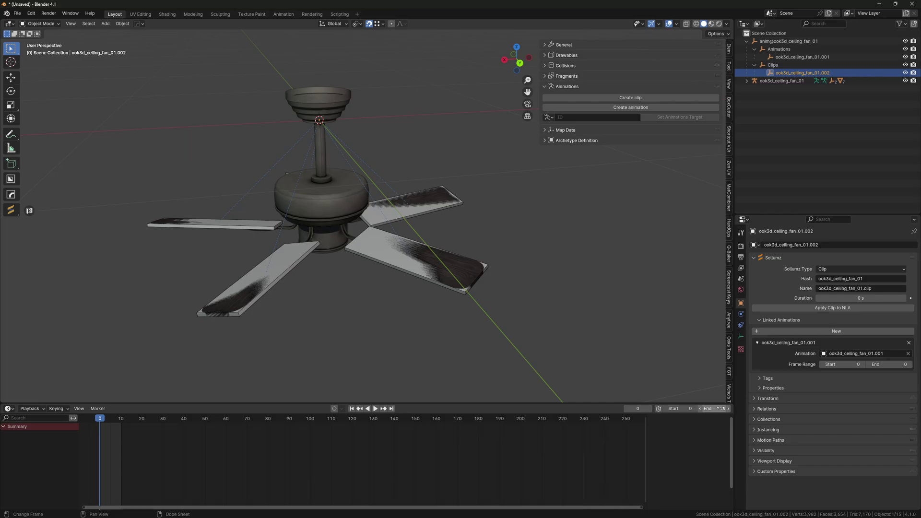
Switch the ook3d_ceiling_fan_01 armature to Pose Mode in top view and expand its pose bones in the outliner
key(KP_7)
key(Right)
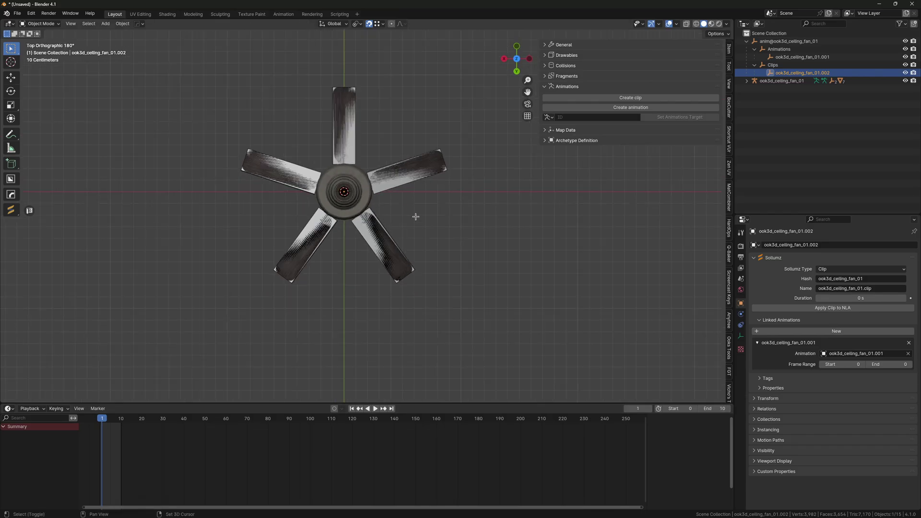
shift+middle_drag(415, 217, 529, 251)
click(746, 80)
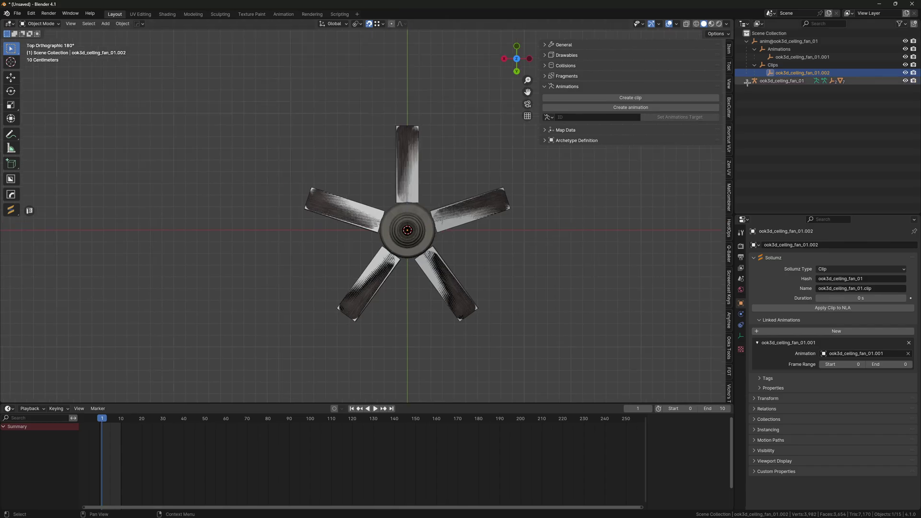
click(754, 96)
click(762, 104)
click(813, 112)
key(Tab)
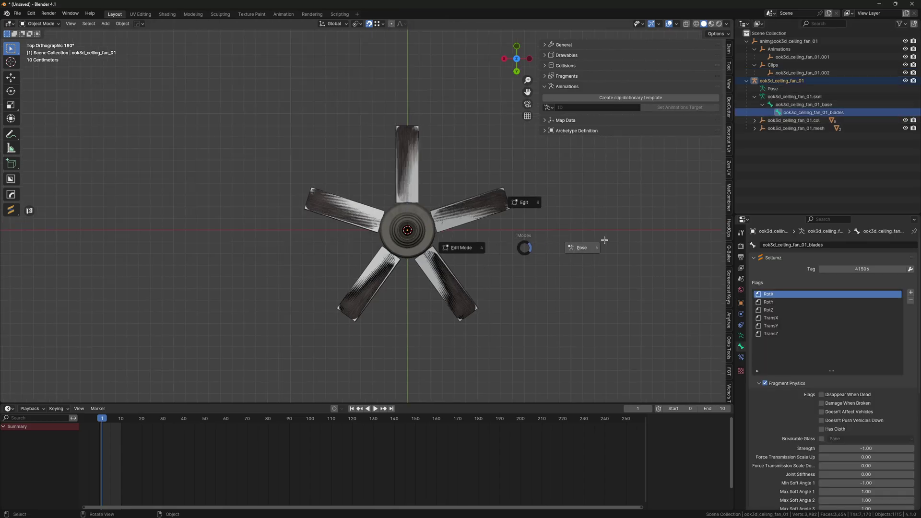
click(603, 242)
click(754, 88)
click(779, 98)
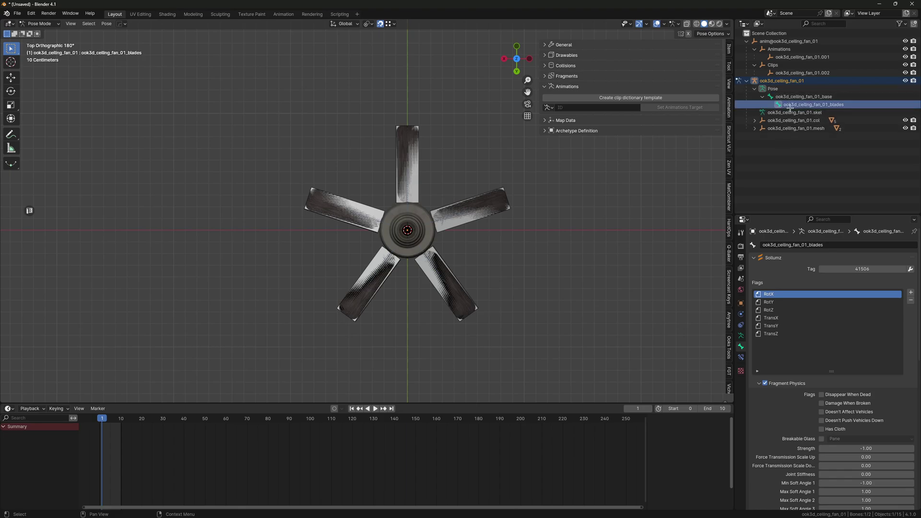
Insert a keyframe for the ook3d_ceiling_fan_01_blades bone at frame 0
click(791, 104)
key(r)
key(Escape)
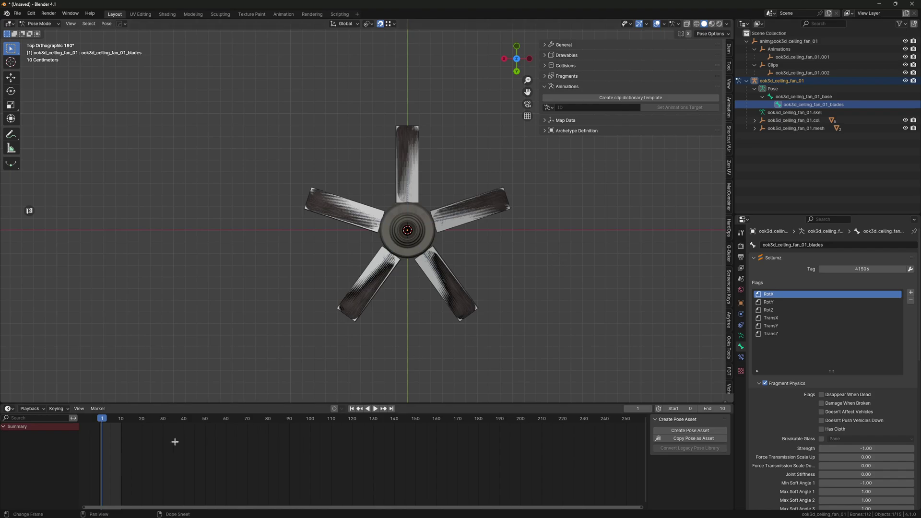
click(100, 419)
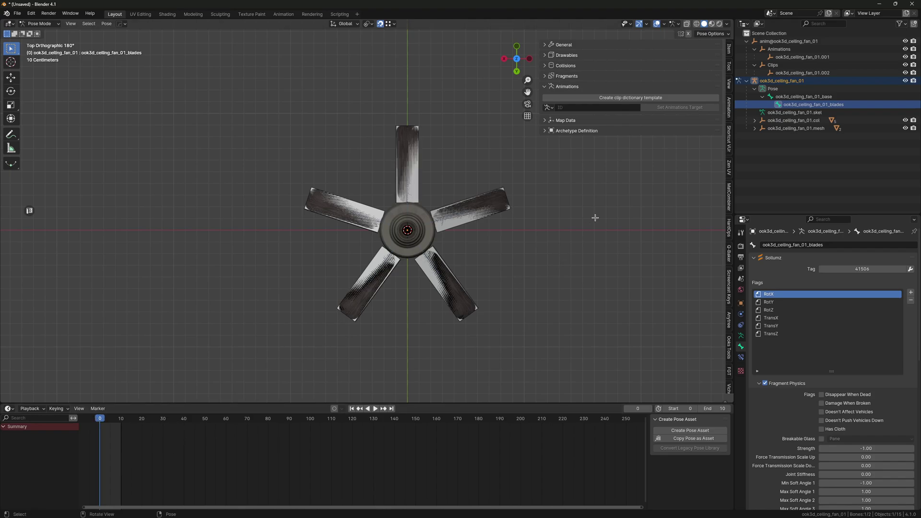
key(i)
Snap the 3D cursor to the outer corner vertex of the UBX_ook3d_ceiling_fan_01_blades_001 collision box as a rotation reference
scroll(587, 226, up, 3)
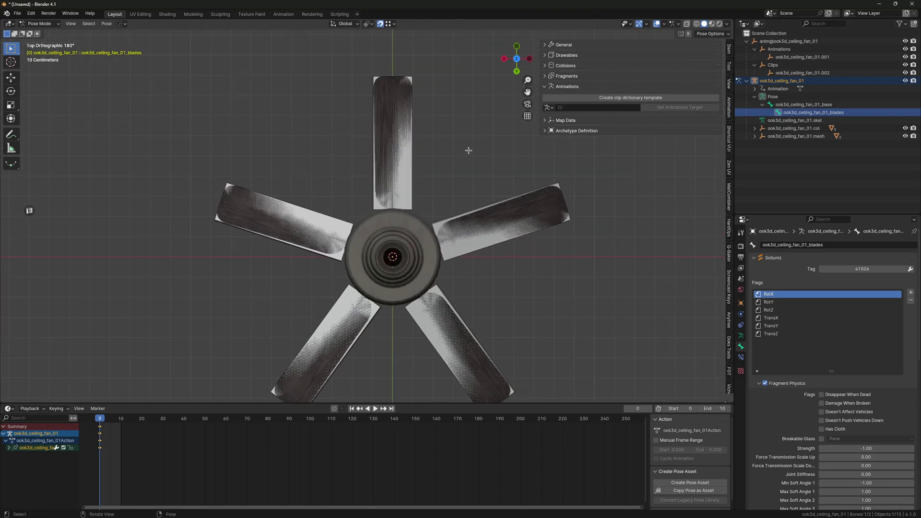
key(ctrl+Tab)
shift+middle_drag(472, 82, 451, 176)
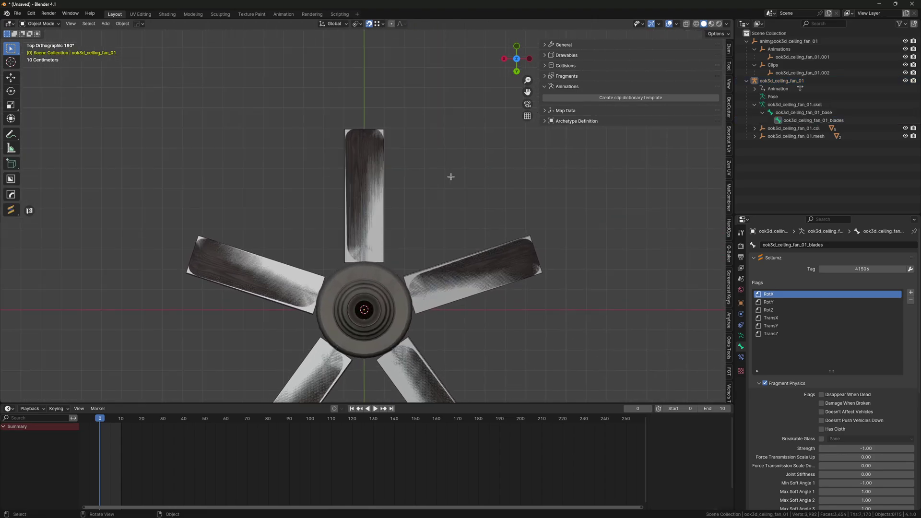
click(376, 132)
key(Tab)
click(384, 129)
key(shift+s)
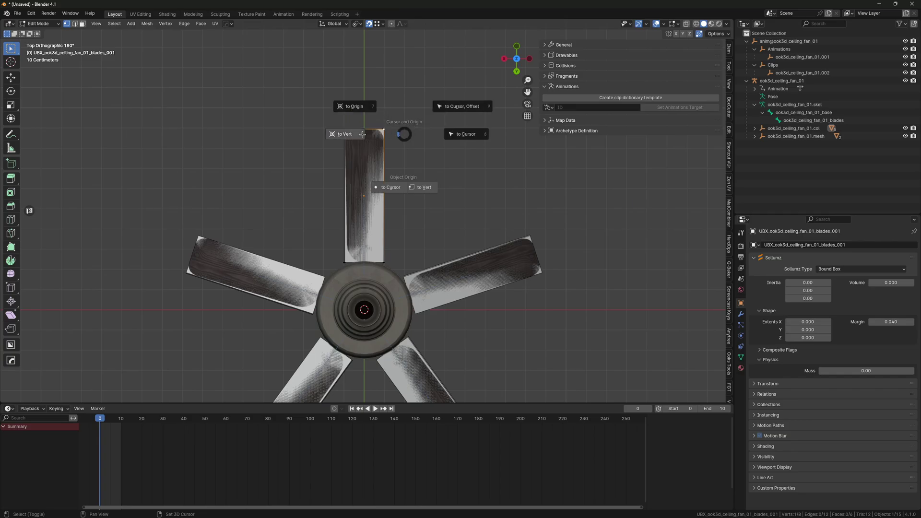
click(375, 188)
key(shift+s)
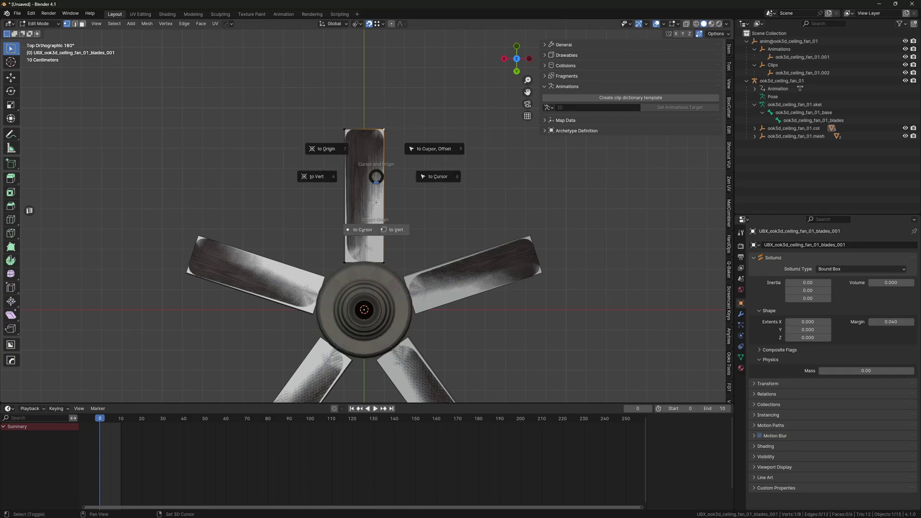
click(361, 229)
scroll(438, 139, down, 4)
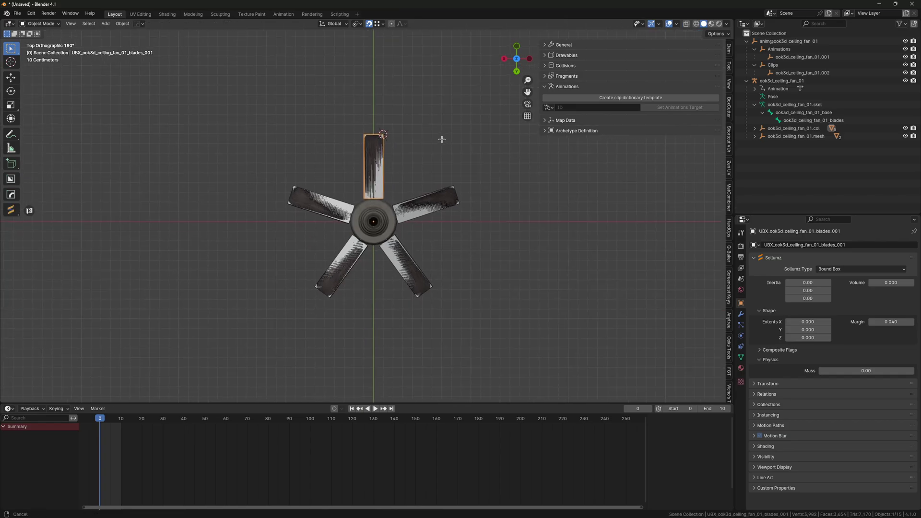
At frame 10, rotate the ook3d_ceiling_fan_01_blades bone 71.3° about the global Z axis and keyframe it
click(781, 120)
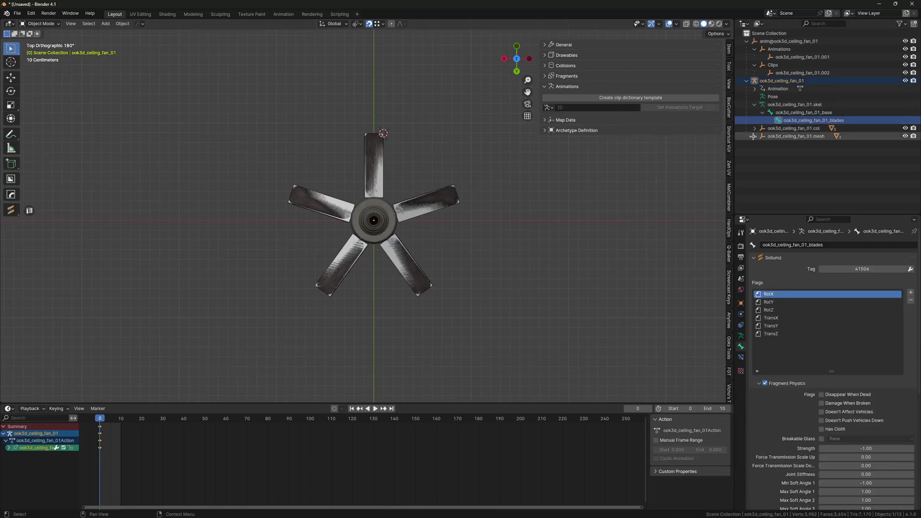
key(r)
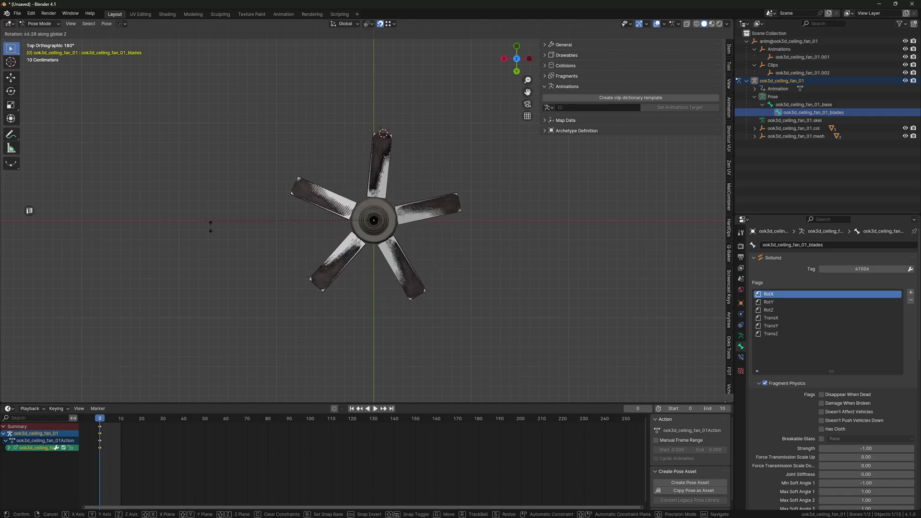
right_click(476, 316)
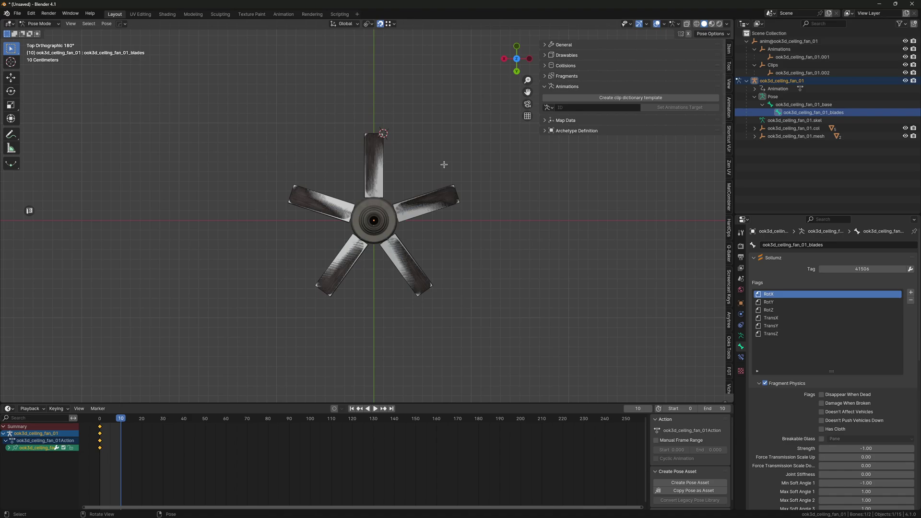
key(r)
right_click(395, 117)
key(r)
key(z)
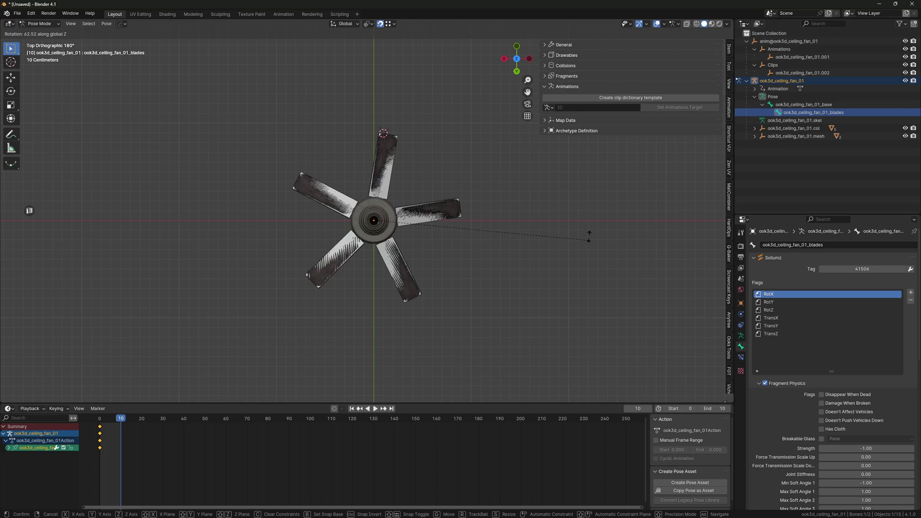
click(364, 258)
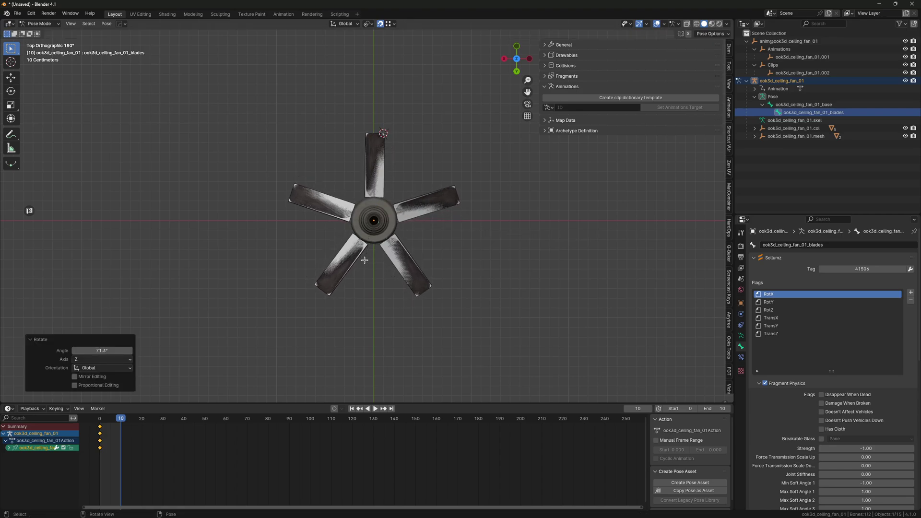
key(i)
Play the blade rotation to preview it and stop the playback
key(space)
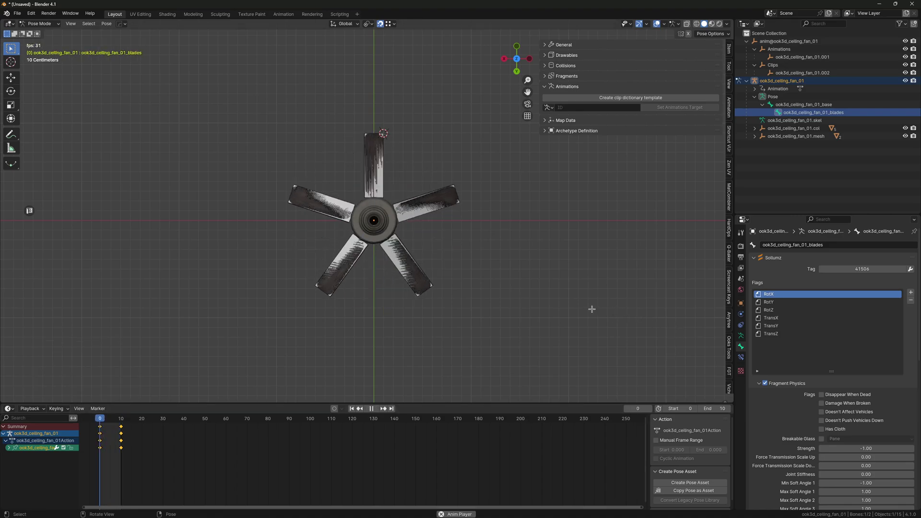
key(space)
key(space)
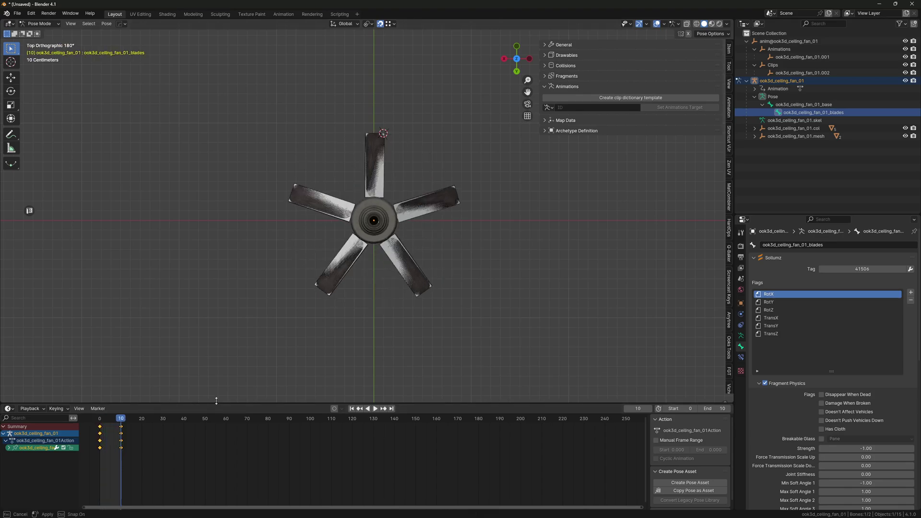
Enlarge the timeline area and set the blade keyframes' handle type to Vector
drag(216, 402, 214, 333)
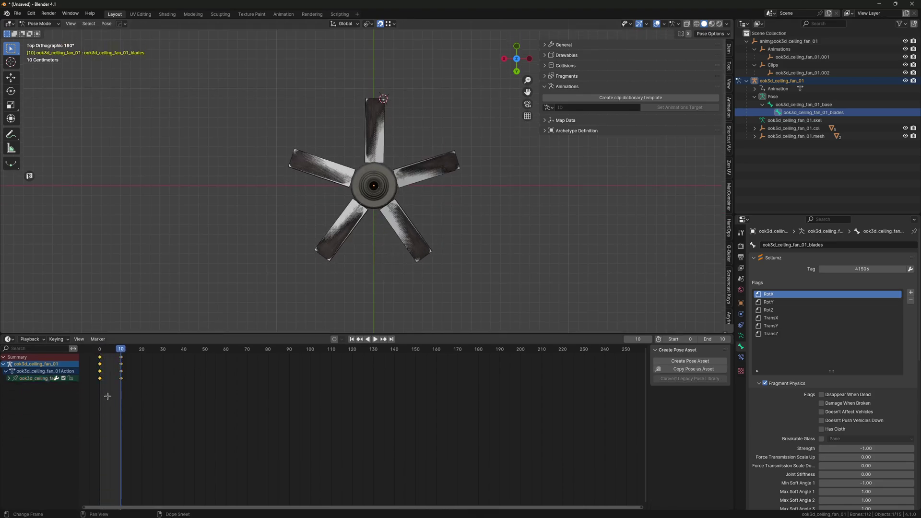
key(v)
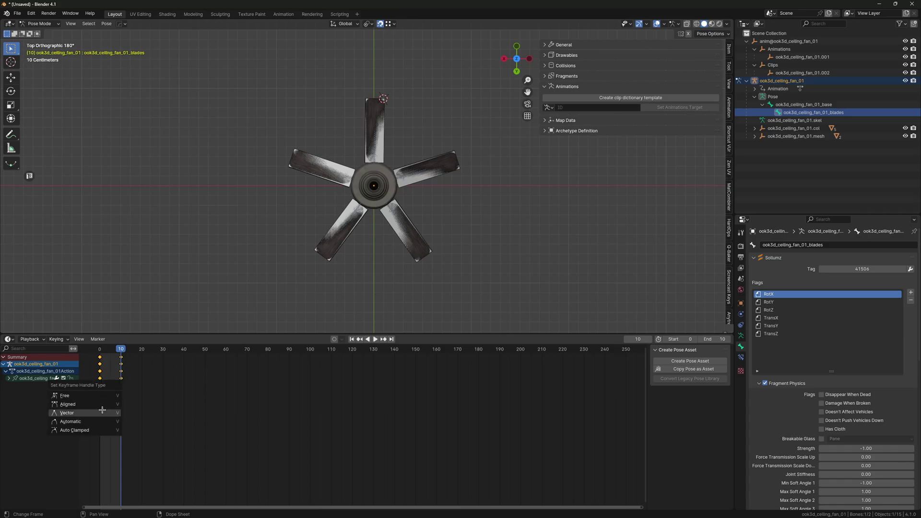
click(102, 411)
click(449, 268)
Replay the animation from frame 0, check the spinning blades in perspective with the sidebar hidden, and stop playback
drag(121, 350, 81, 352)
key(space)
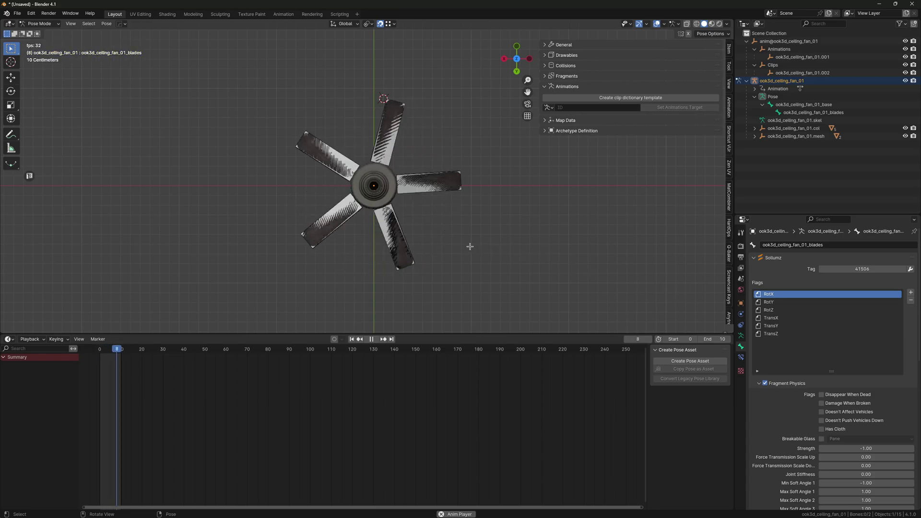
middle_drag(452, 236, 498, 148)
scroll(498, 158, up, 3)
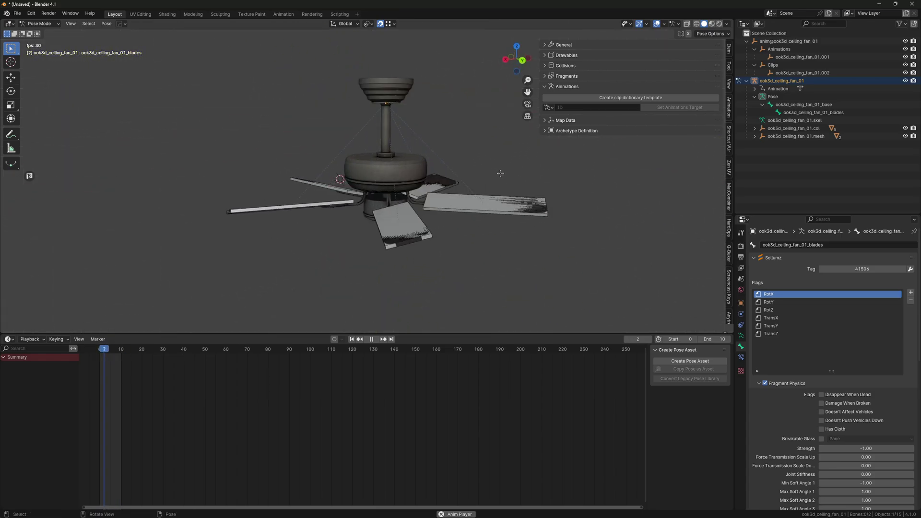
middle_drag(503, 180, 514, 209)
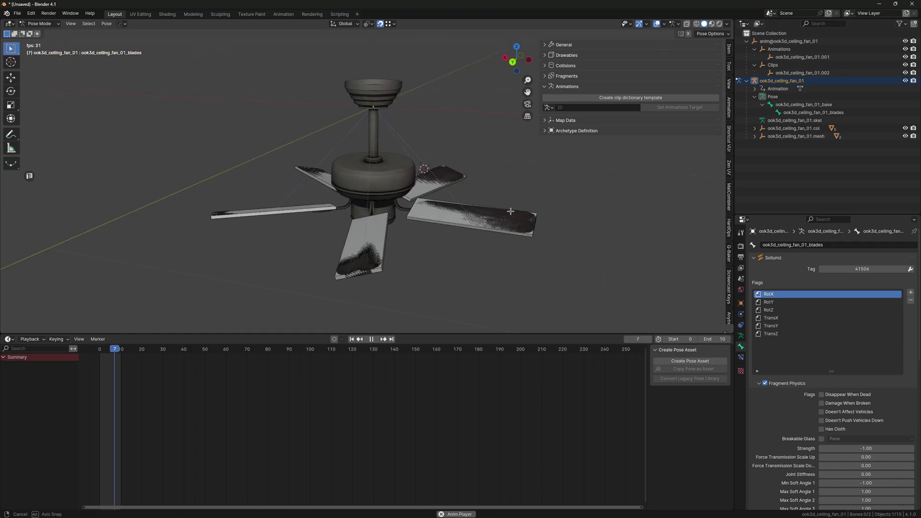
key(n)
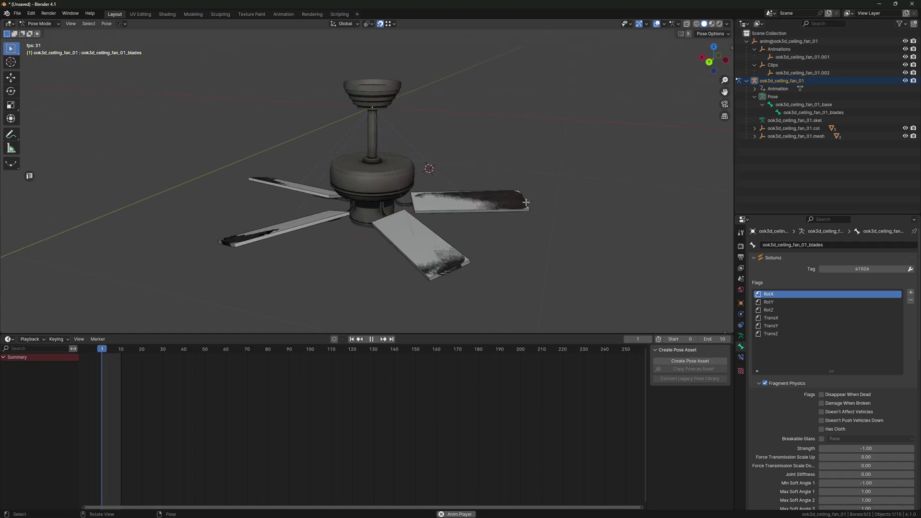
key(space)
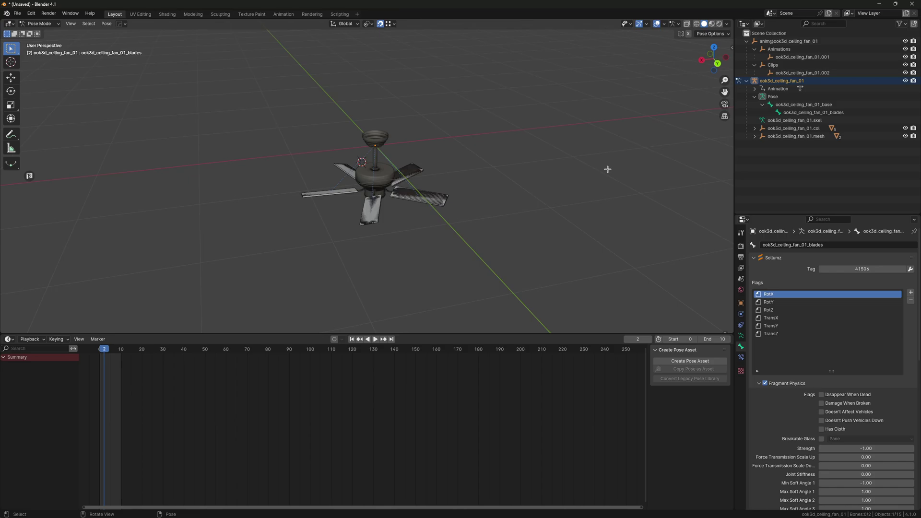
Return to Object Mode and bring up the Sollumz properties of animation ook3d_ceiling_fan_01.001 and of clip ook3d_ceiling_fan_01.002
click(754, 96)
key(Tab)
click(591, 111)
click(802, 57)
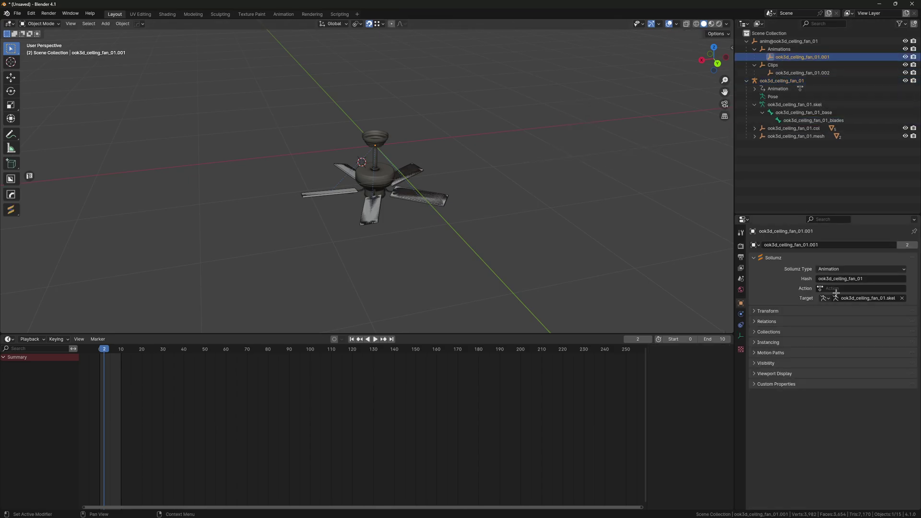
click(801, 72)
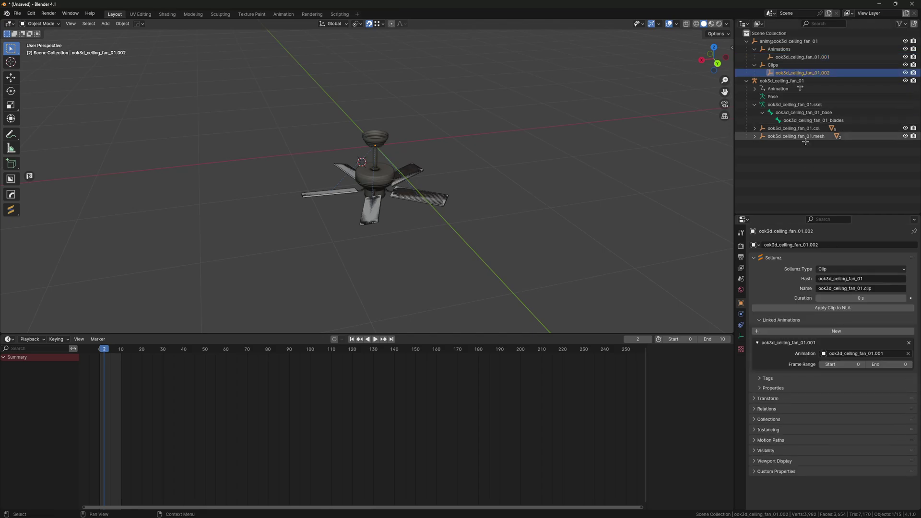
click(570, 197)
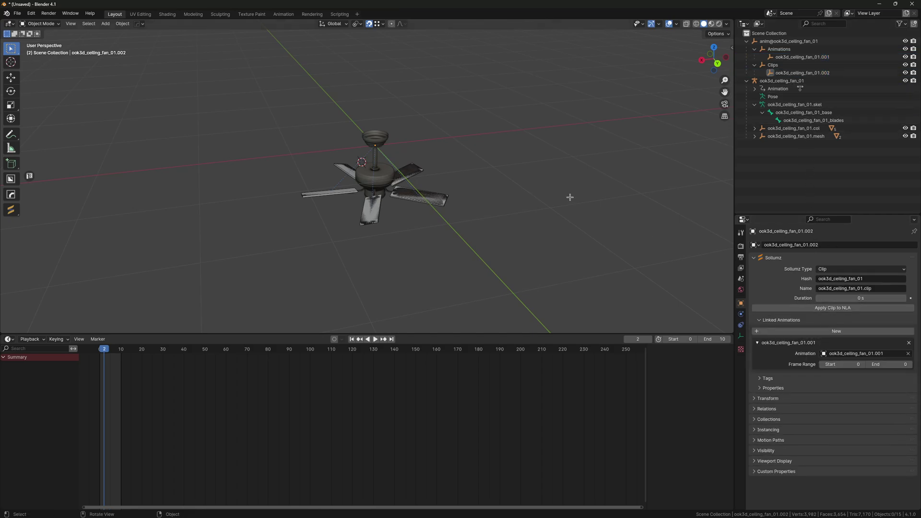
Open Calculator, divide 10 frames by 30 and copy the result
middle_drag(569, 197, 542, 196)
key(super)
text(ca)
key(Return)
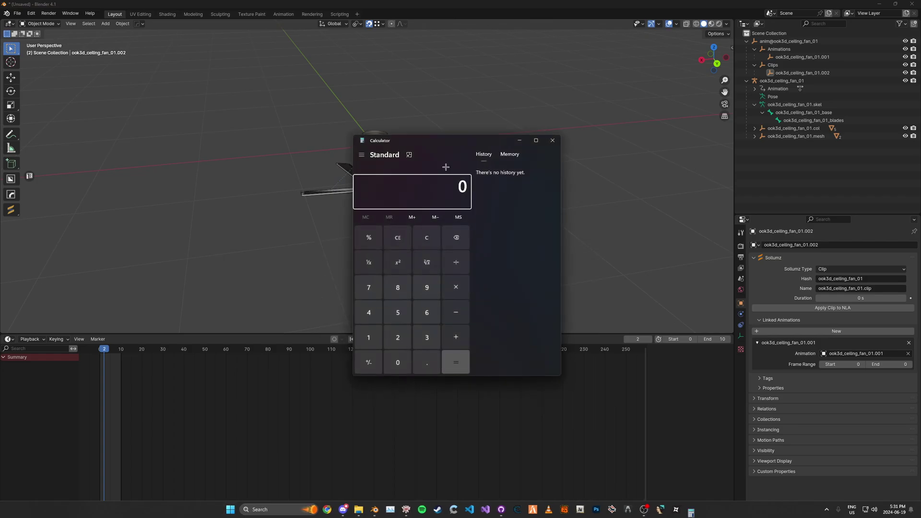
click(376, 337)
click(398, 362)
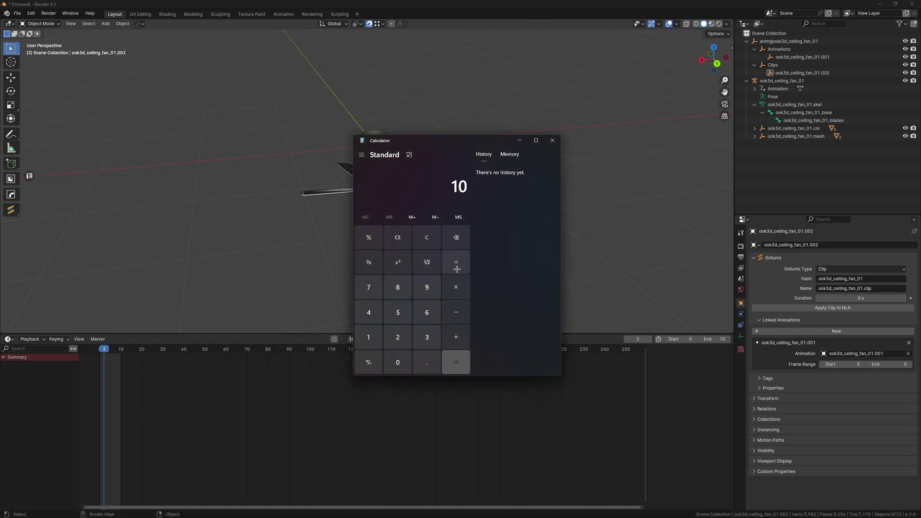
click(455, 262)
click(436, 337)
click(459, 356)
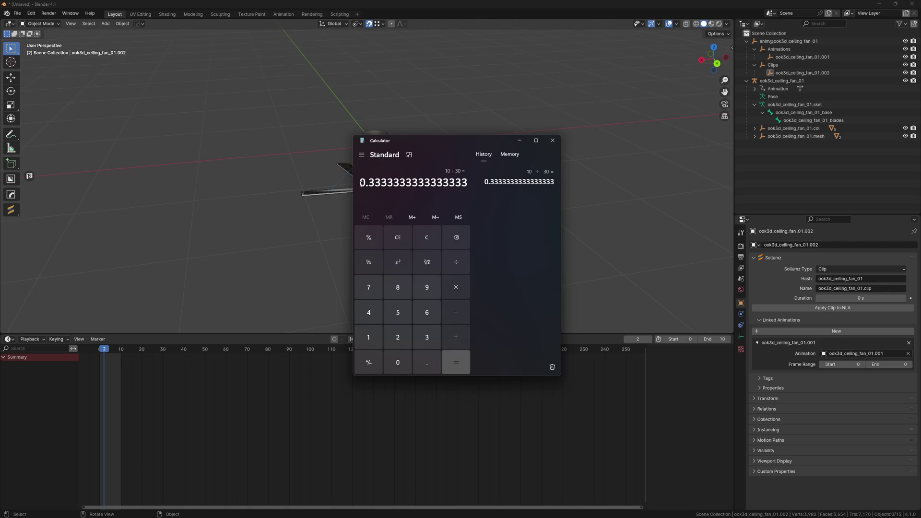
drag(469, 183, 359, 183)
key(ctrl+c)
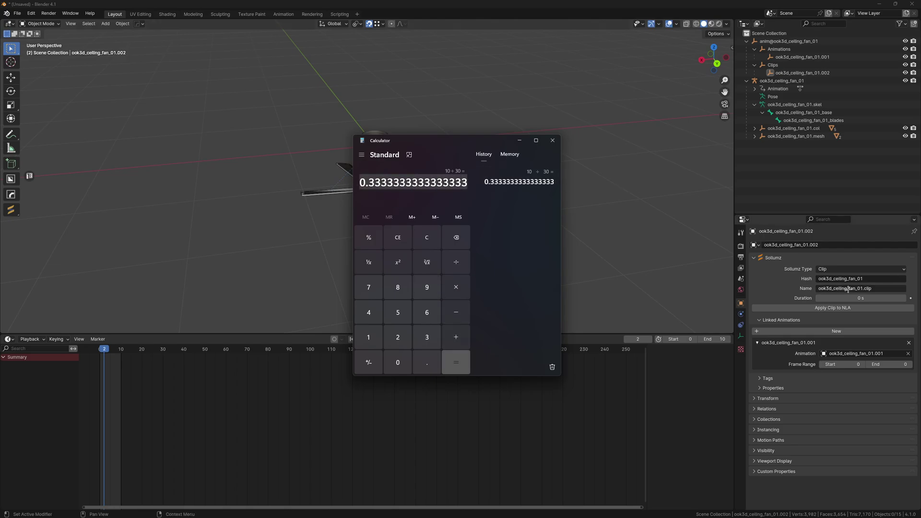
Set the clip's duration to 0.3333333333333333 s and its linked animation's end frame to 10, and collapse the Clips group
click(844, 298)
key(ctrl+v)
key(Return)
scroll(632, 253, up, 5)
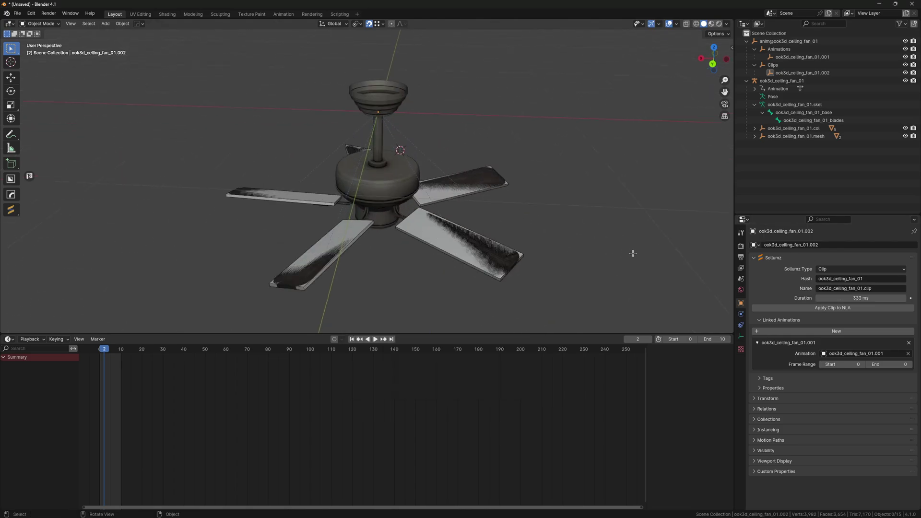
click(881, 364)
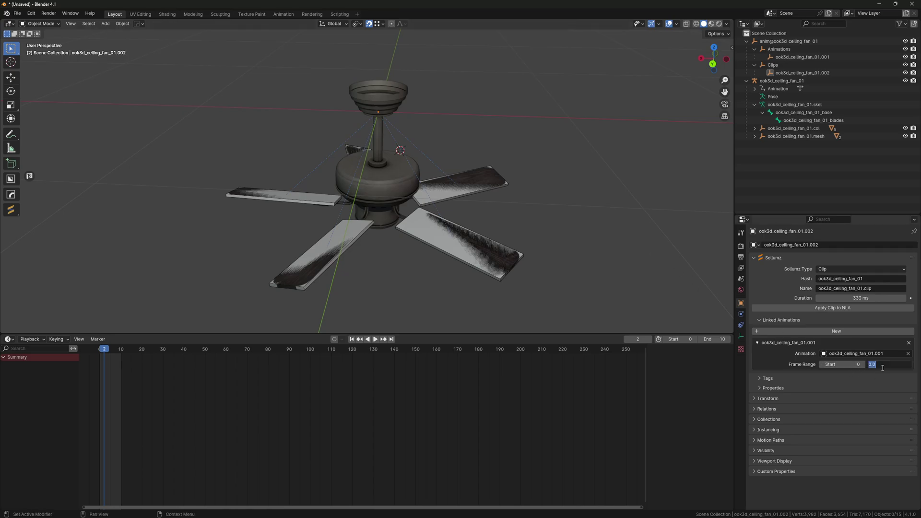
key(Return)
click(754, 65)
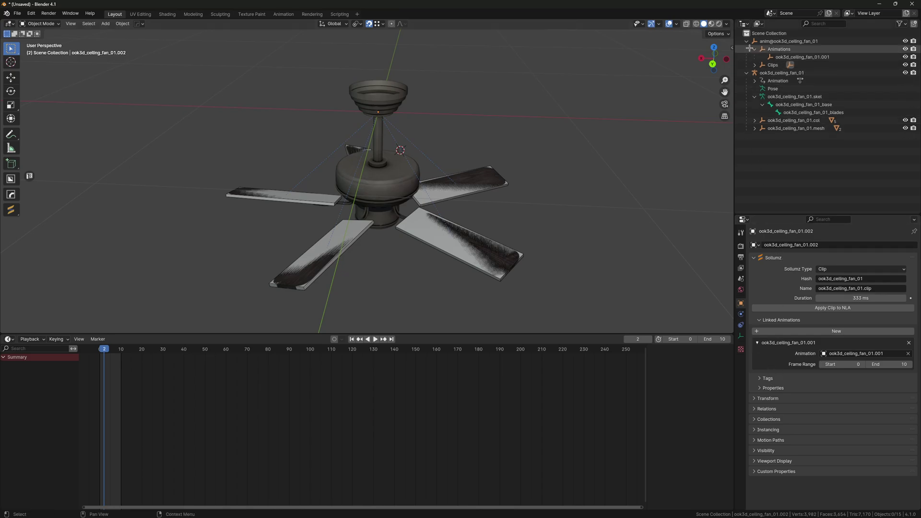
Collapse the outliner hierarchies and add a YTYP named ook3d_test_anim in the archetype definitions
click(751, 49)
click(746, 42)
click(746, 49)
click(750, 71)
key(n)
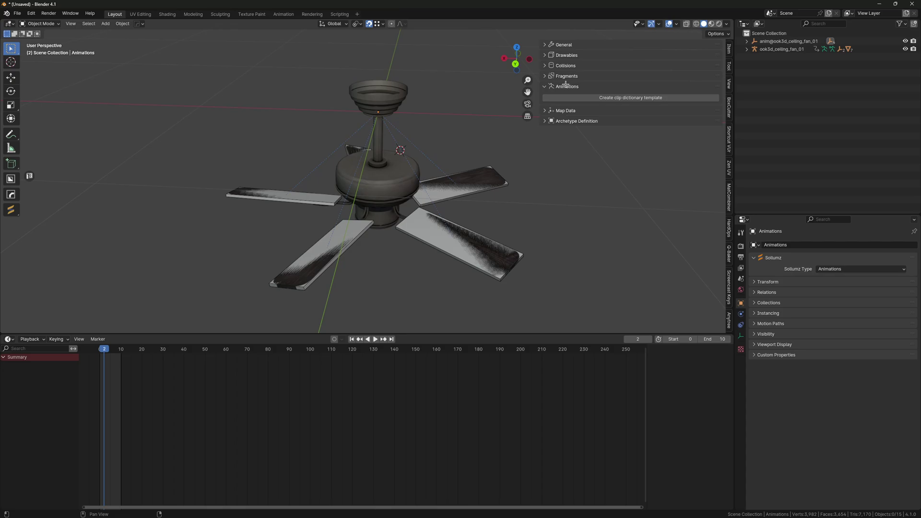
click(566, 85)
click(575, 107)
click(715, 128)
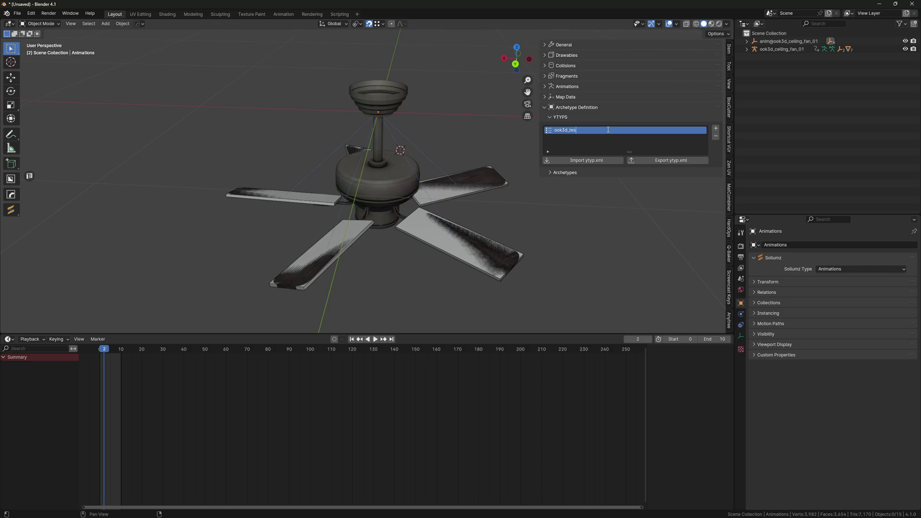
Auto-create an archetype from ook3d_ceiling_fan_01 and set its clip dictionary to anim@ook3d_ceiling_fan_01
click(564, 174)
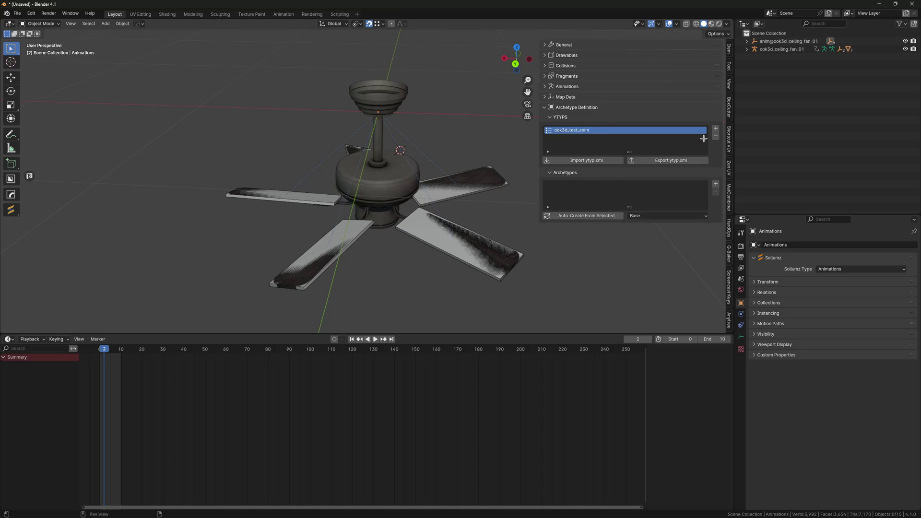
click(781, 49)
click(586, 215)
scroll(627, 258, down, 2)
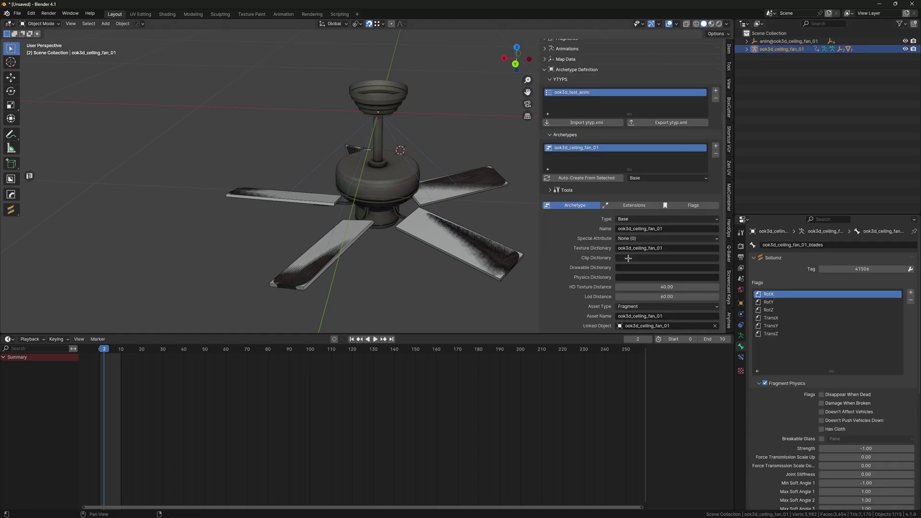
double_click(785, 41)
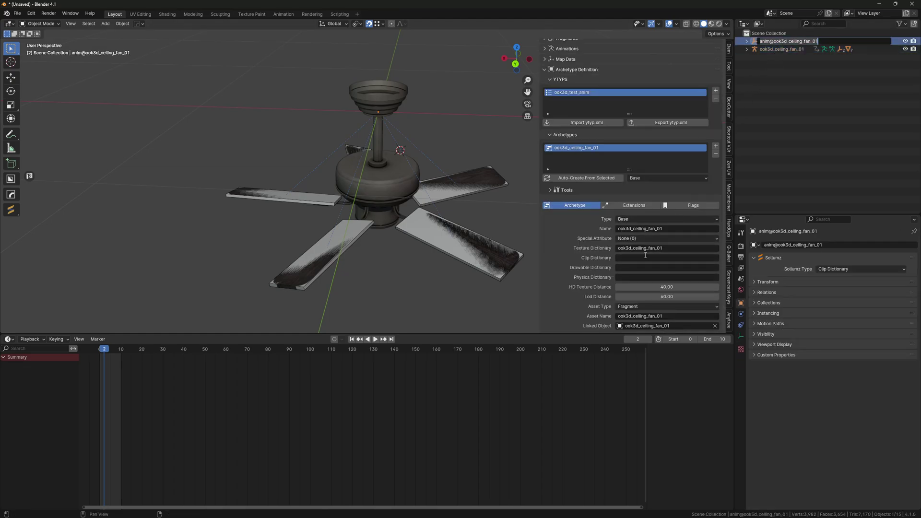
key(Return)
Enable the Has Anim (YCD) and Auto Start Anim flags on the ceiling fan archetype
click(687, 206)
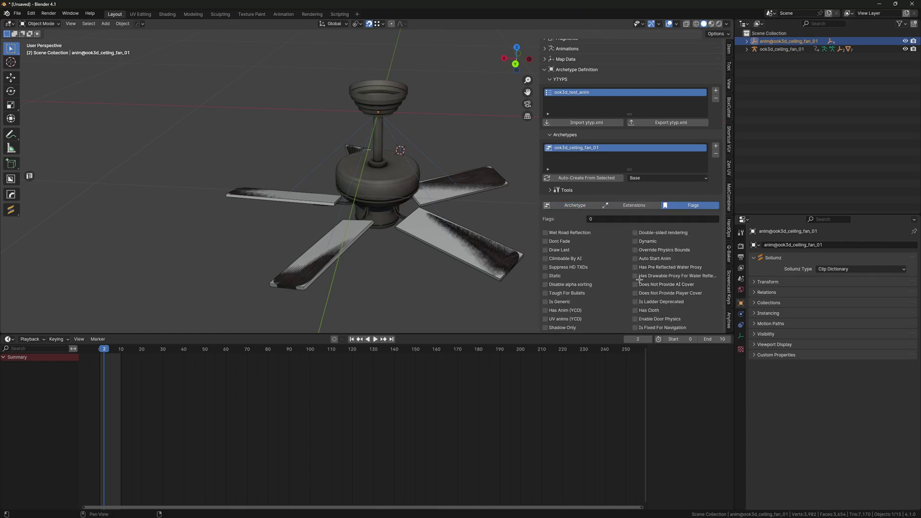
scroll(639, 279, down, 2)
click(566, 273)
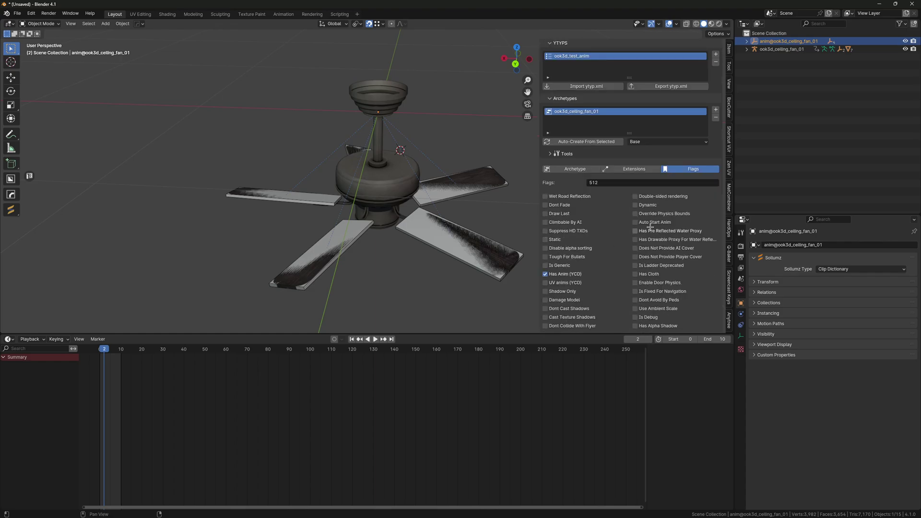
click(654, 222)
Export the ook3d_test_anim YTYP as XML to the anim folder inside sollumz export
scroll(595, 200, up, 4)
click(655, 157)
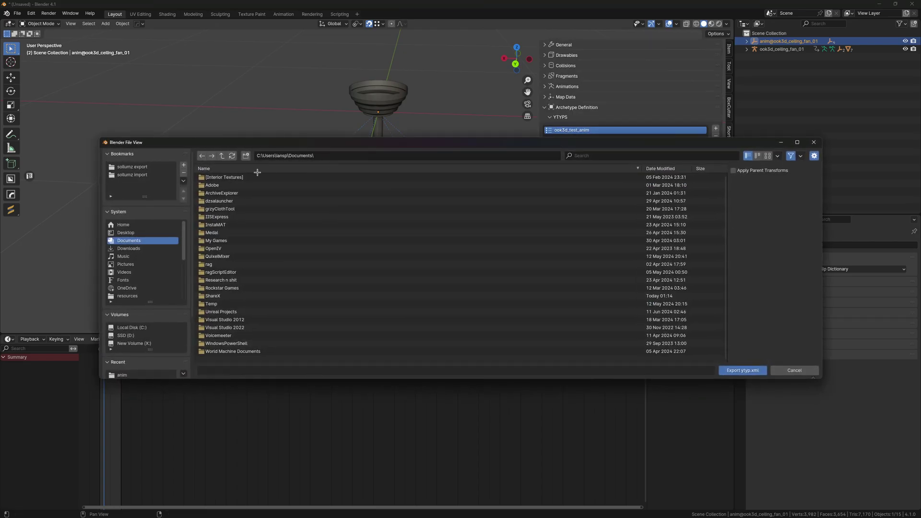
double_click(207, 177)
click(742, 370)
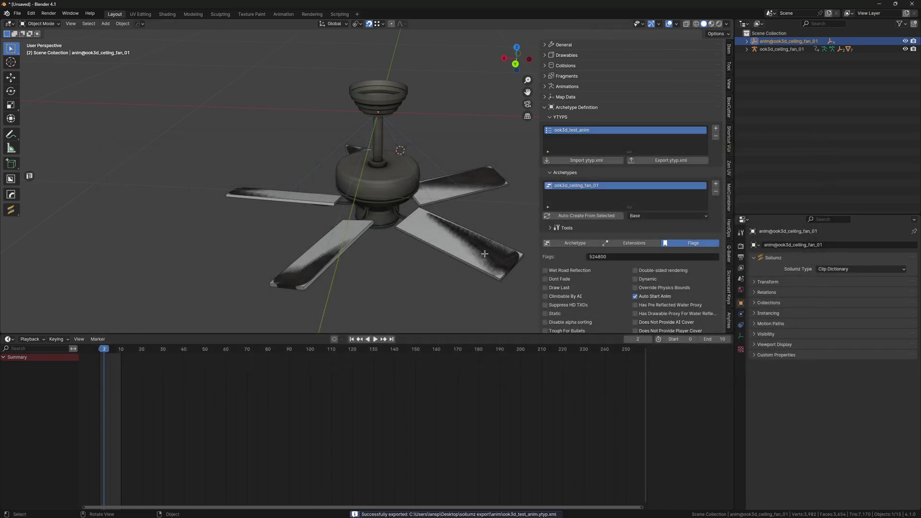
Try to export the fan fragment and its clip dictionary together as CodeWalker XML to the sollumz export\anim folder
key(n)
click(774, 87)
click(779, 48)
shift+click(781, 41)
key(v)
click(665, 129)
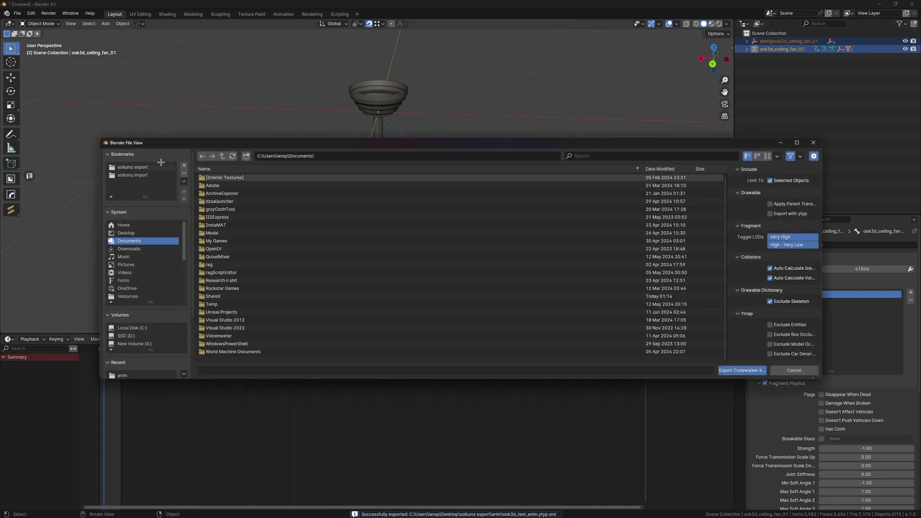
click(141, 167)
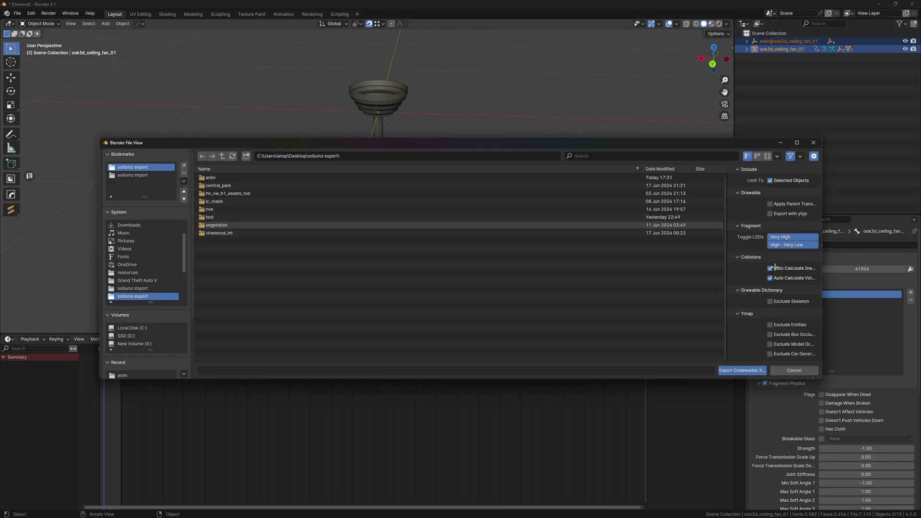
click(250, 178)
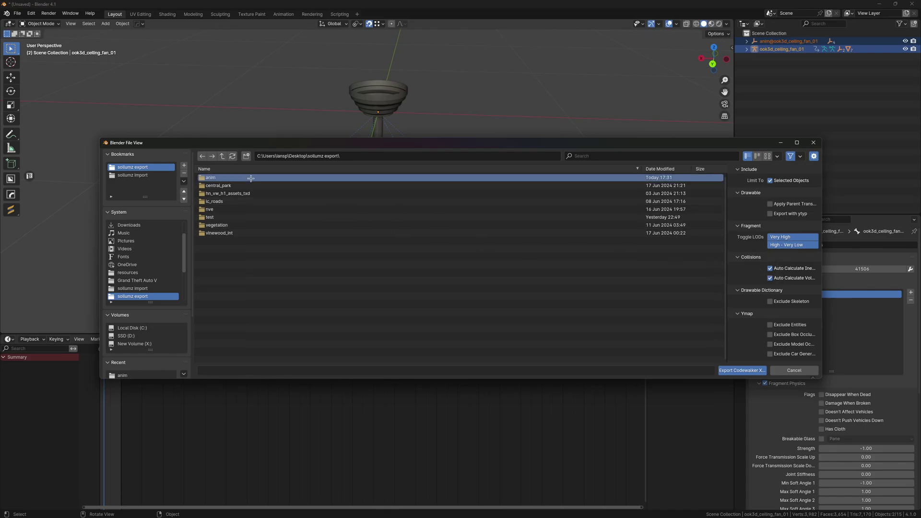
double_click(250, 178)
key(Return)
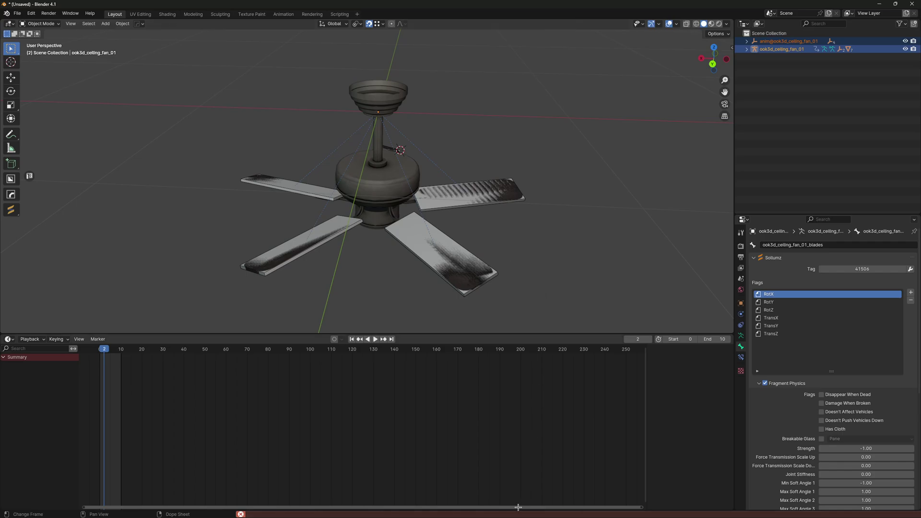
Read the full export error in the info log, close the log and clear the selection
click(543, 514)
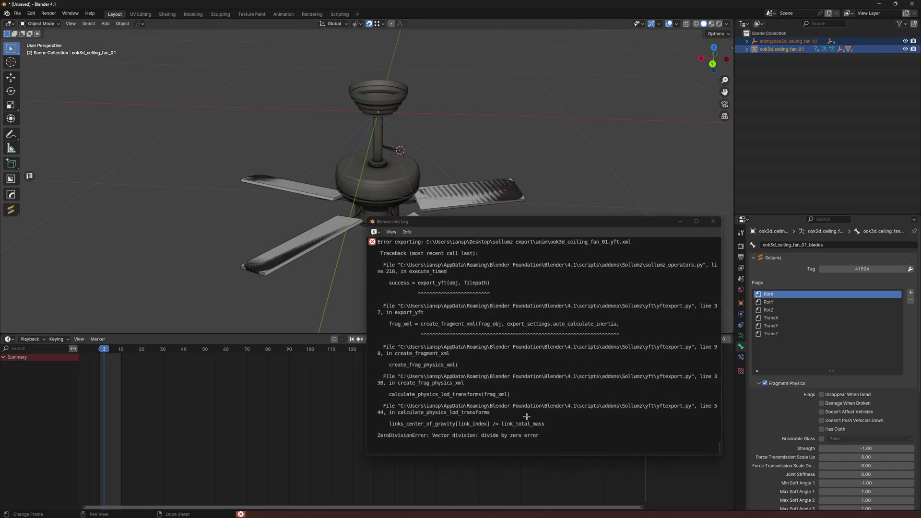
click(713, 221)
click(643, 168)
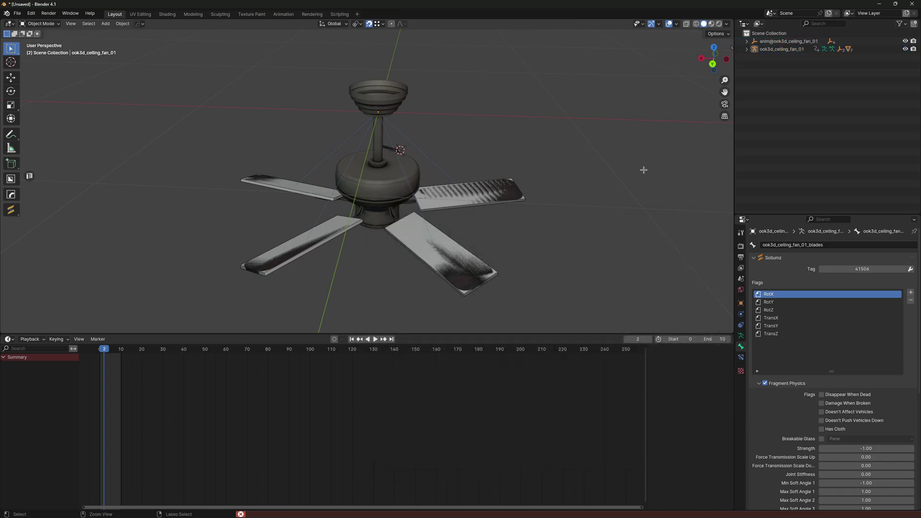
key(ctrl+s)
click(818, 140)
Calculate the collision mass for all five blade bound boxes under ook3d_ceiling_fan_01.col, and hide the sidebar
click(746, 49)
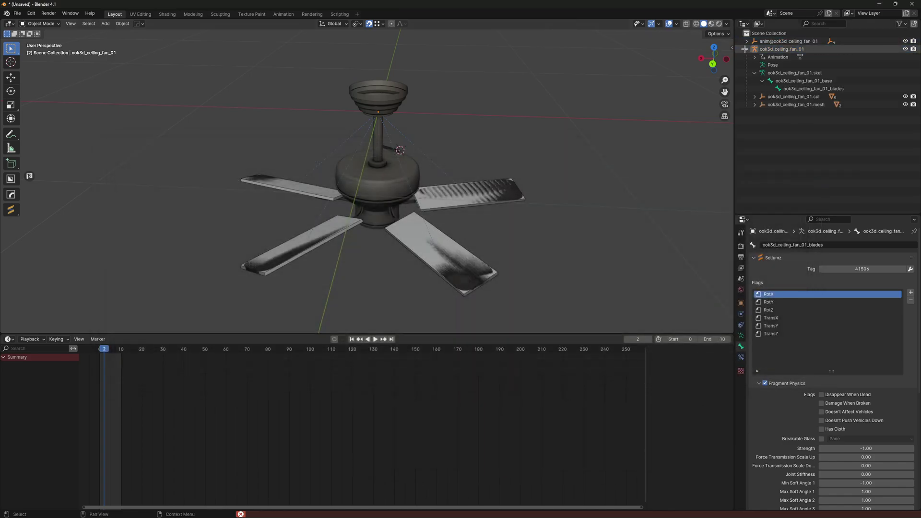
click(755, 80)
click(810, 89)
shift+click(792, 120)
key(n)
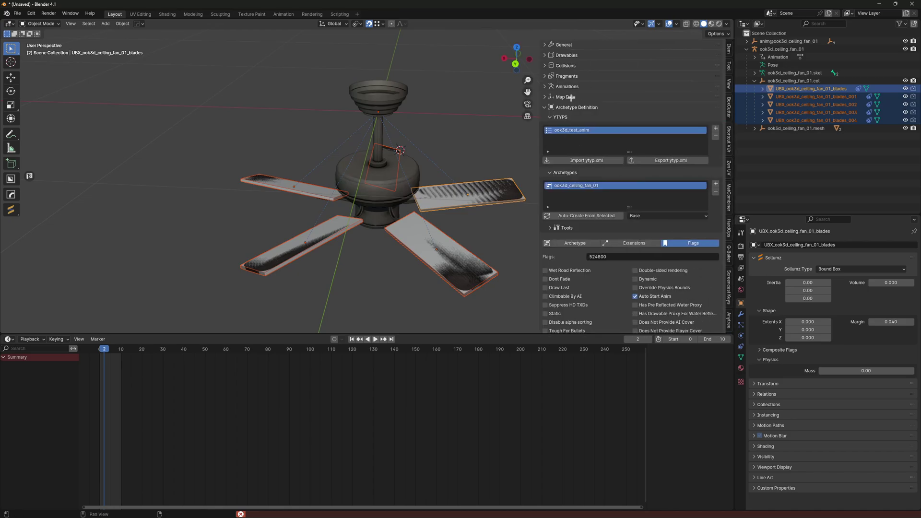
click(570, 107)
click(574, 76)
click(573, 85)
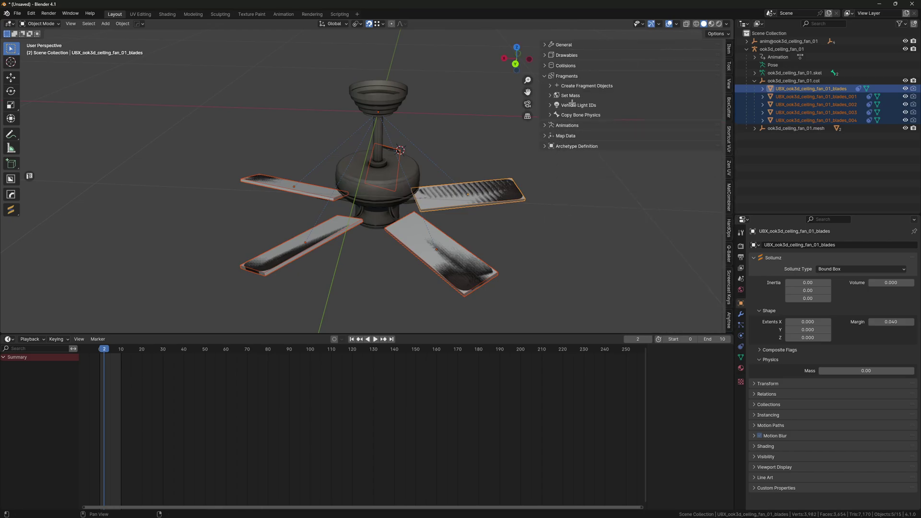
click(571, 95)
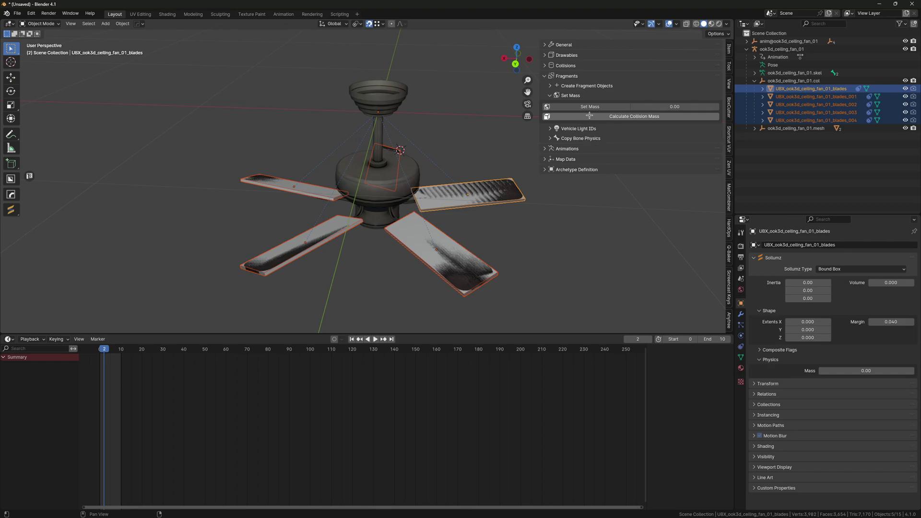
click(589, 116)
key(n)
click(663, 185)
Select only the ook3d_ceiling_fan_01 fragment and export it as CodeWalker XML to the sollumz export\anim folder
click(754, 81)
click(746, 49)
click(781, 49)
key(v)
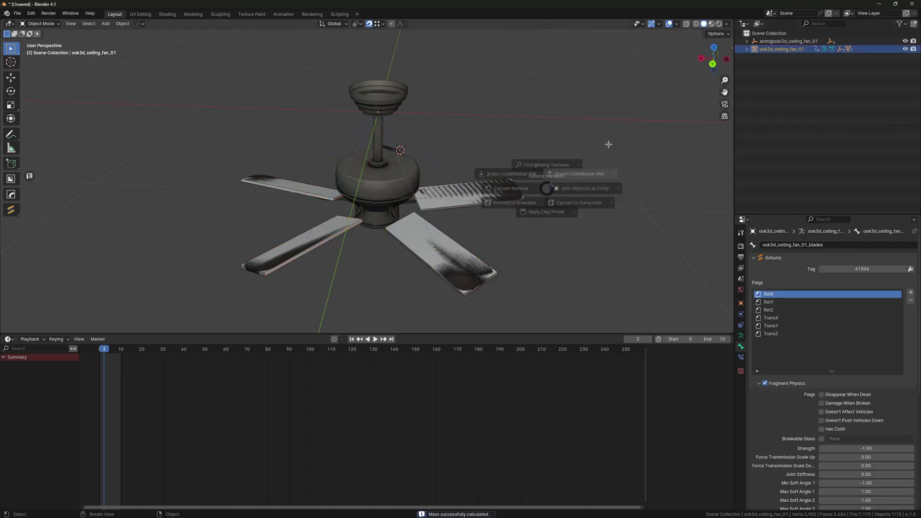
click(608, 145)
click(161, 168)
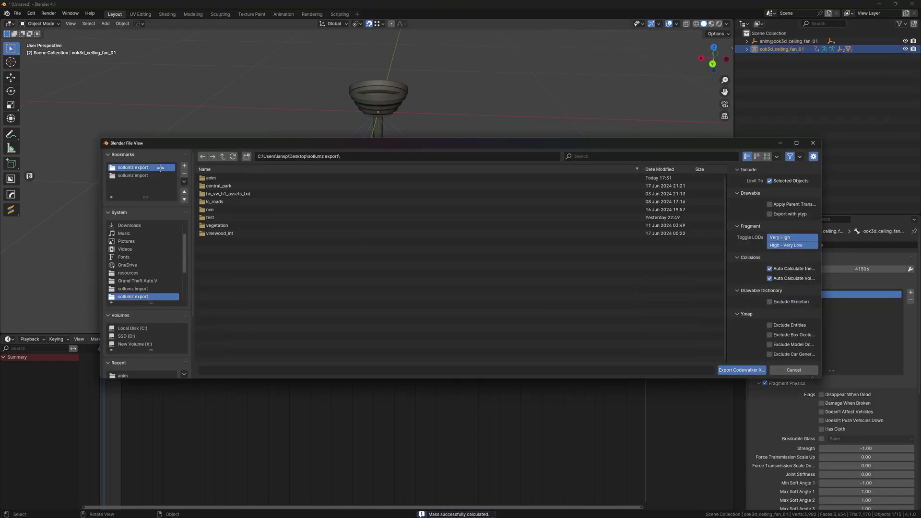
double_click(221, 178)
key(Return)
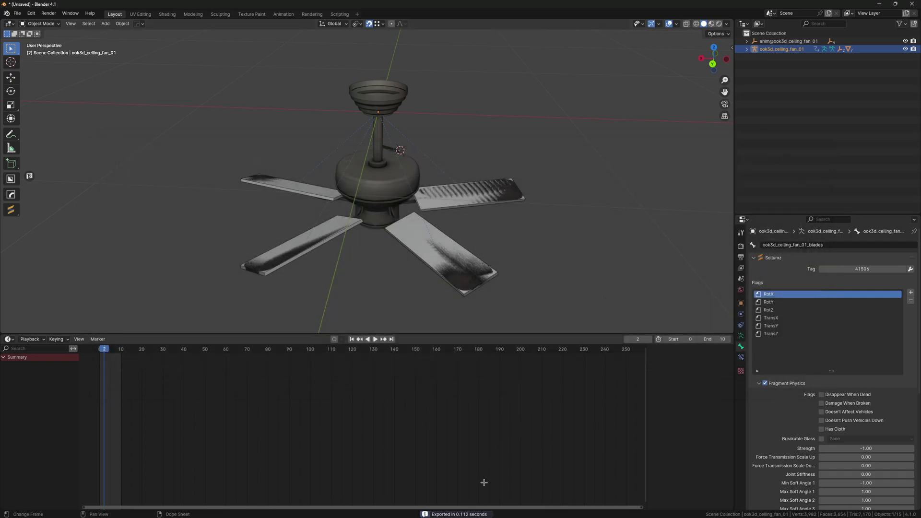
Examine the fragment export's warnings in the maximized info log and close it
click(475, 514)
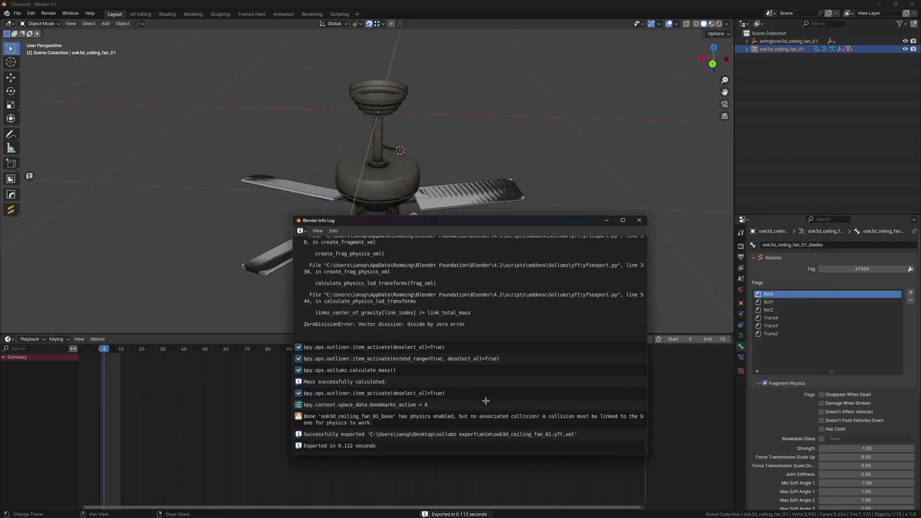
click(622, 220)
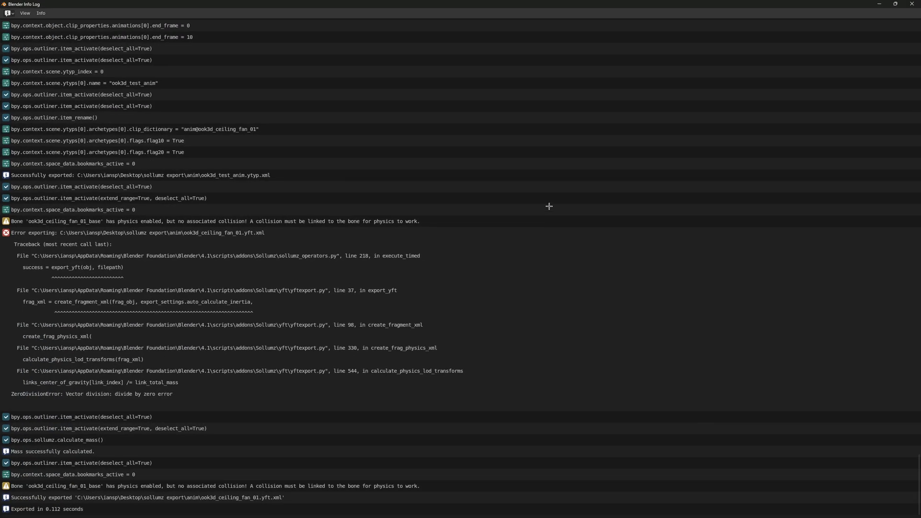
click(918, 2)
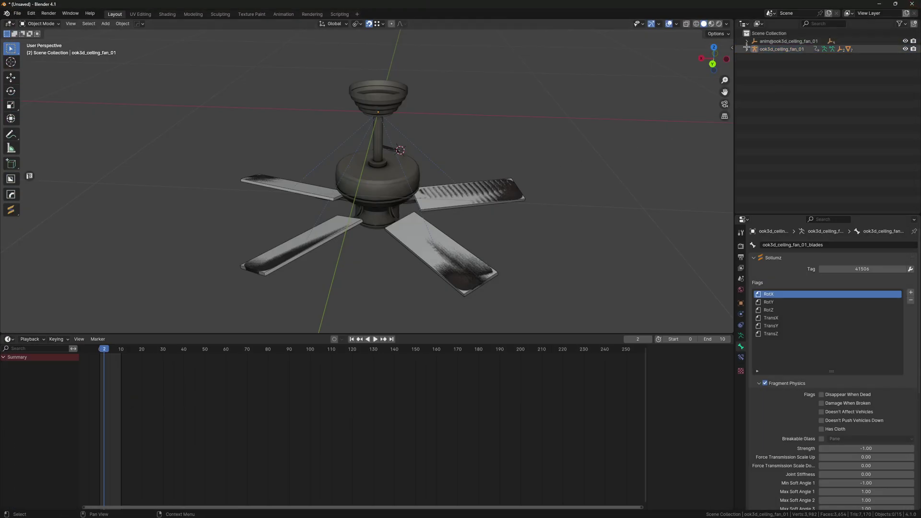
Disable Fragment Physics on the ook3d_ceiling_fan_01_base bone and collapse its settings
click(755, 72)
click(815, 80)
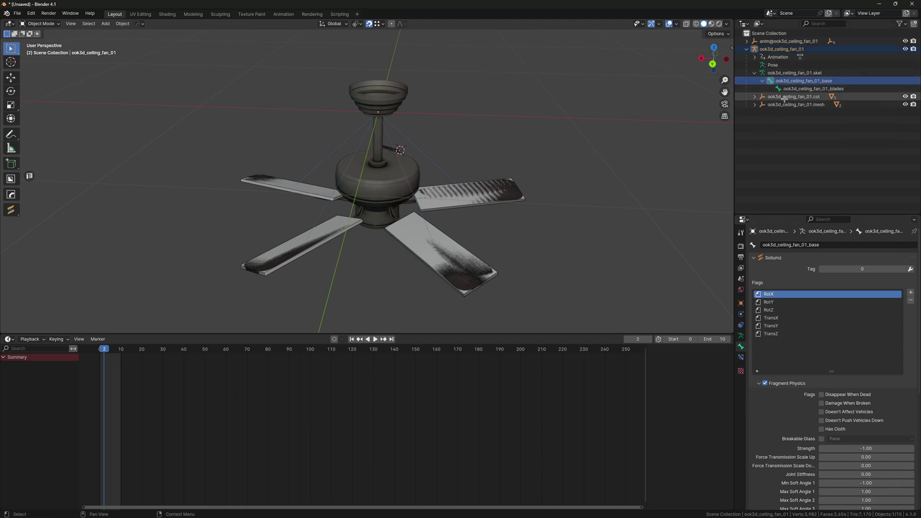
click(765, 383)
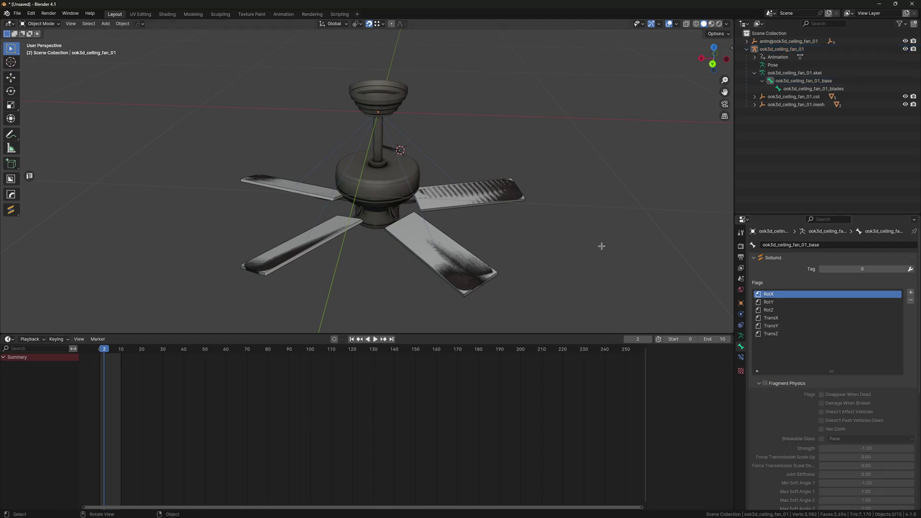
click(768, 383)
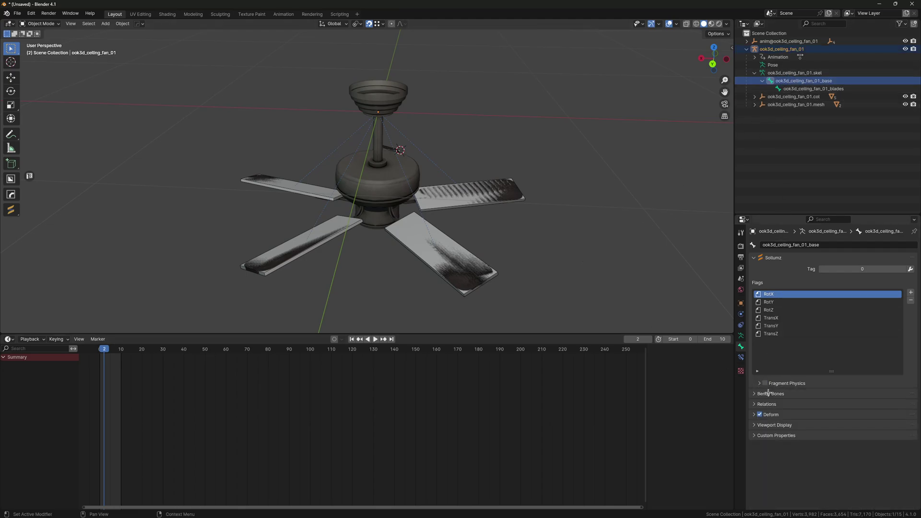
Re-export the ook3d_ceiling_fan_01 fragment as CodeWalker XML to the anim folder
click(762, 81)
click(782, 49)
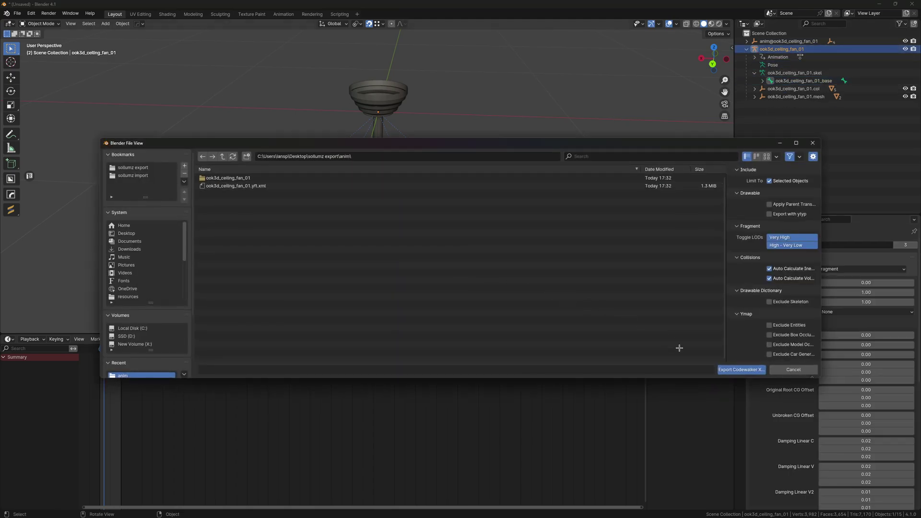
click(729, 369)
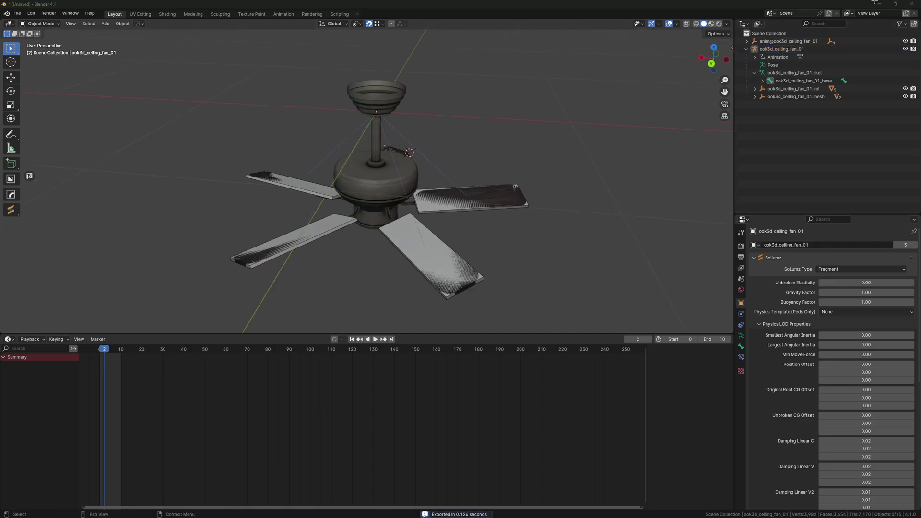
Switch to CodeWalker's RPF Explorer, delete hn_mrp_pol_ceiling_fan_01.ydr from 3dmods.rpf and import the exported ytyp and yft files
click(877, 2)
click(551, 140)
drag(538, 134, 297, 84)
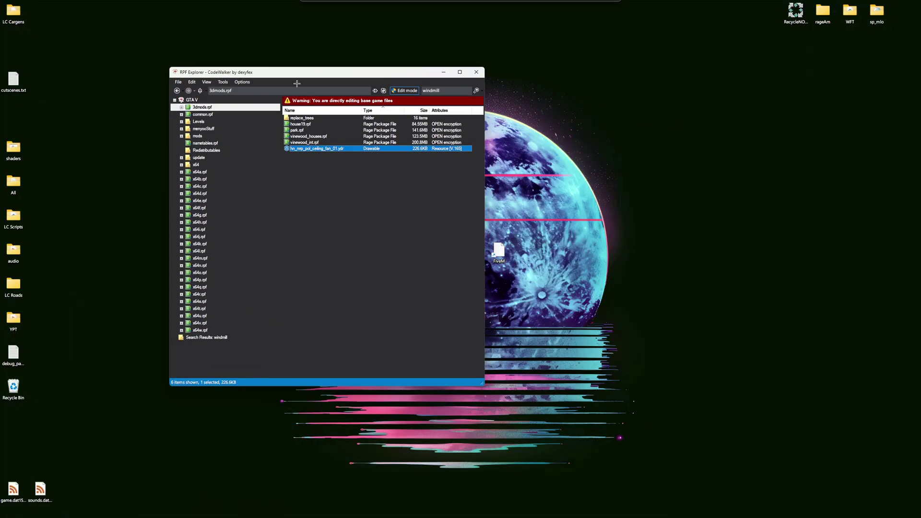
right_click(293, 148)
click(312, 275)
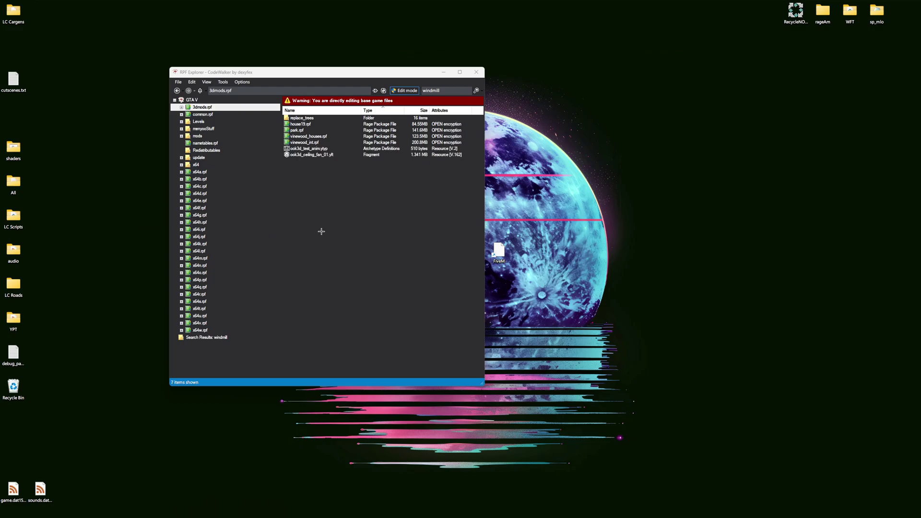
Return to Blender and export the anim@ook3d_ceiling_fan_01 clip dictionary as CodeWalker XML to the anim folder
key(alt+Tab)
click(770, 42)
key(v)
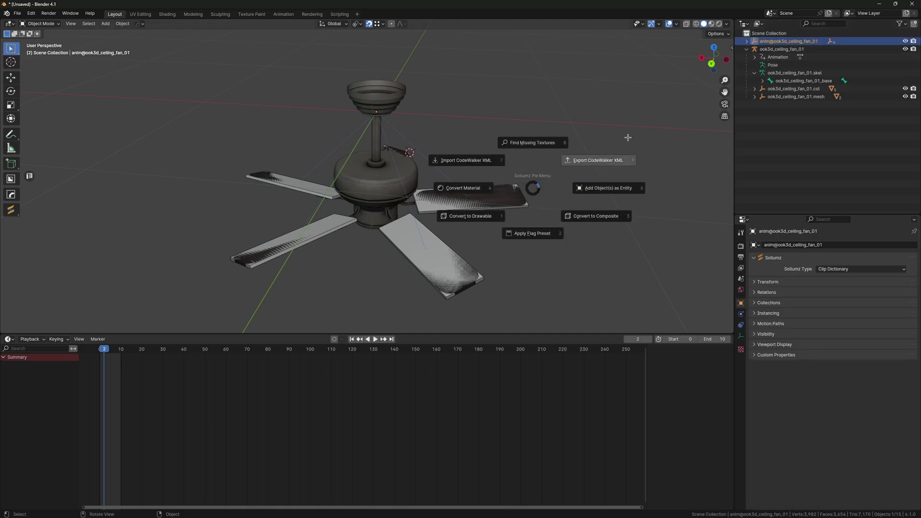
click(626, 138)
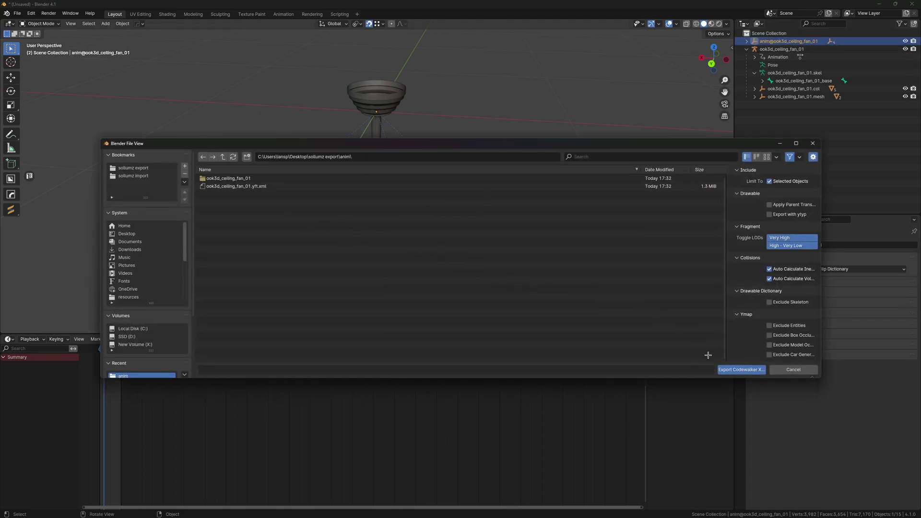
click(739, 369)
click(558, 266)
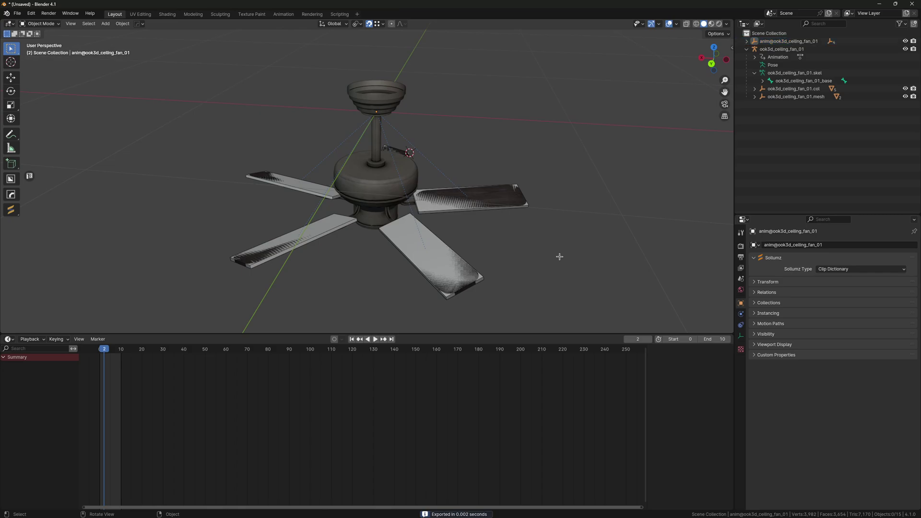
Switch to CodeWalker's RPF Explorer and import the exported anim@ook3d_ceiling_fan_01 clip dictionary into 3dmods.rpf
key(alt+Tab)
drag(229, 243, 431, 239)
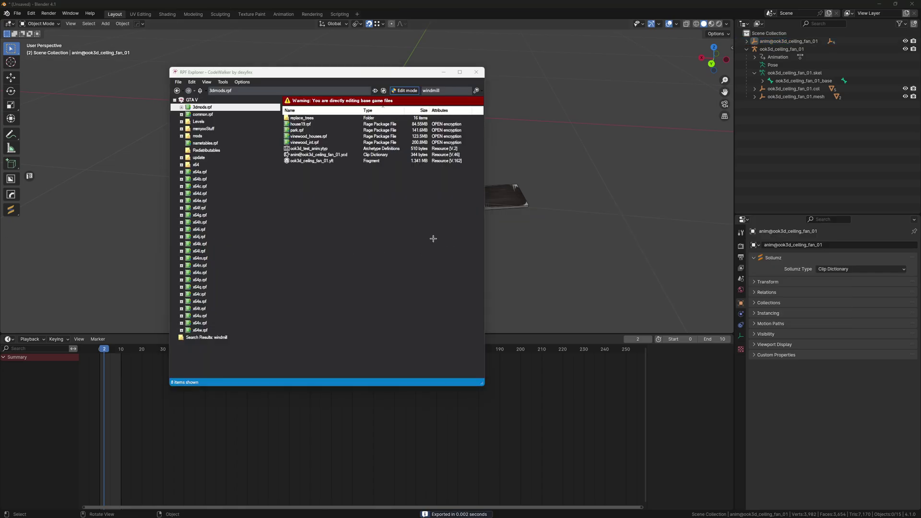
click(432, 239)
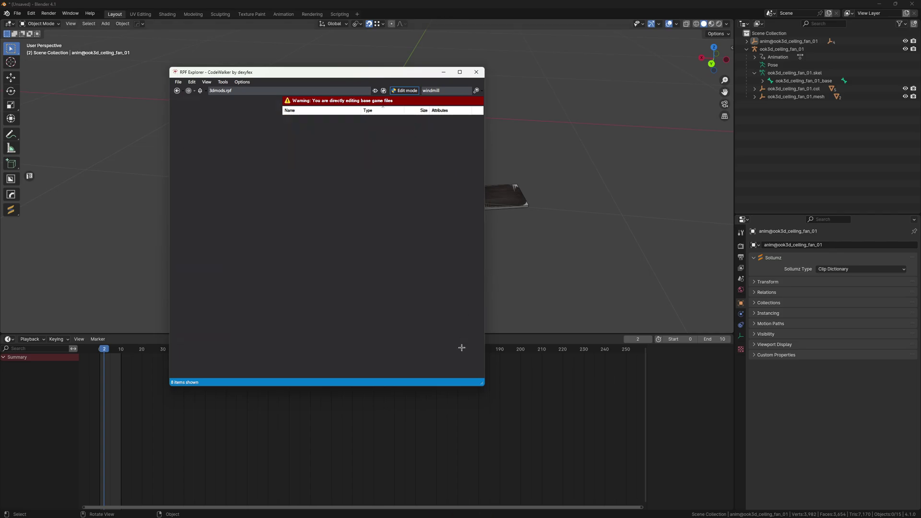
Restart RPF Explorer, reposition and enlarge its window, and open 3dmods.rpf in edit mode
mouse_move(411, 516)
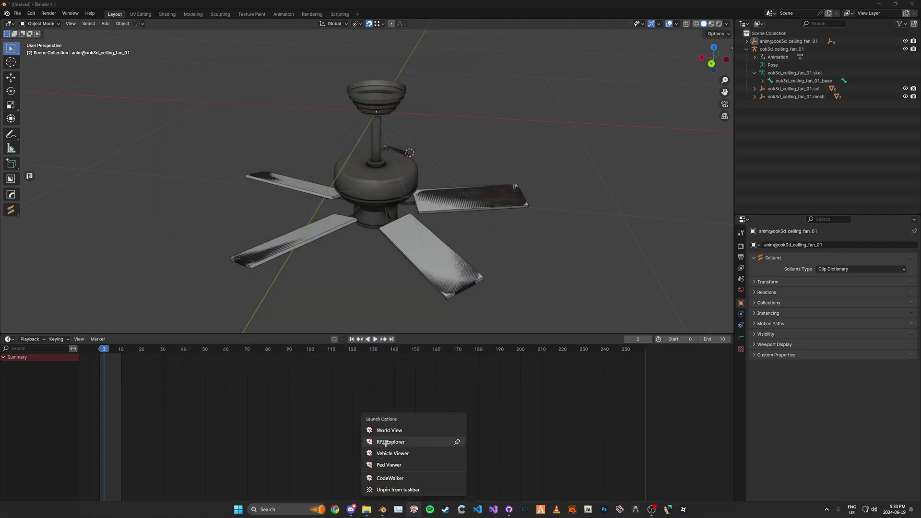
click(383, 443)
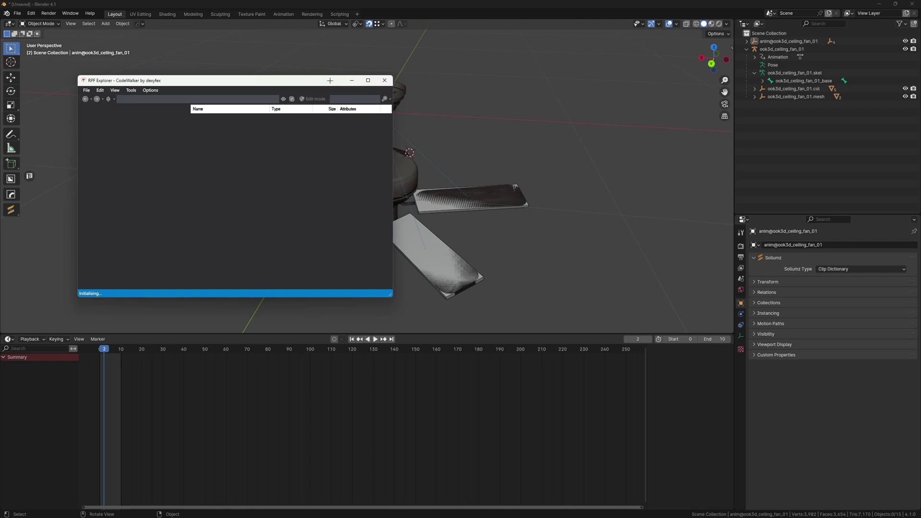
drag(329, 81, 478, 87)
drag(539, 301, 600, 361)
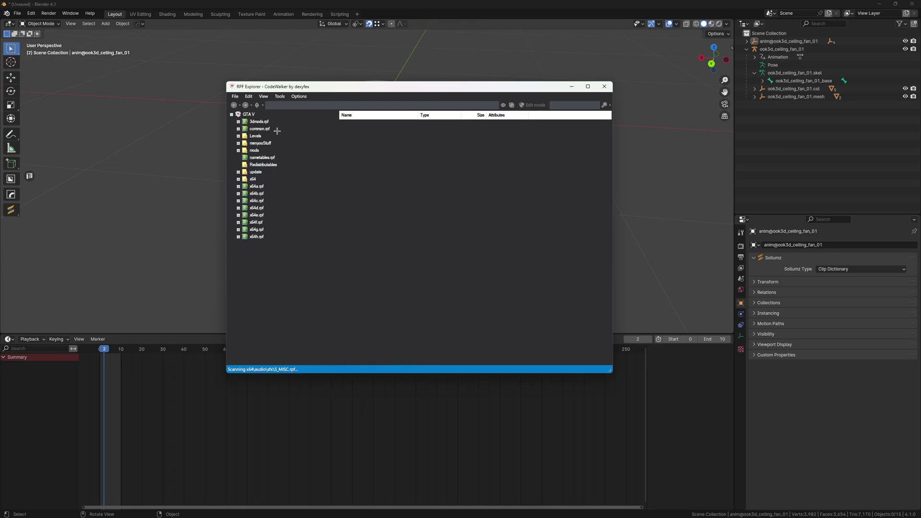
click(262, 129)
click(259, 122)
Preview ook3d_ceiling_fan_01.yft with collision meshes shown to check the blade animation, then close the preview and return to Blender
click(378, 169)
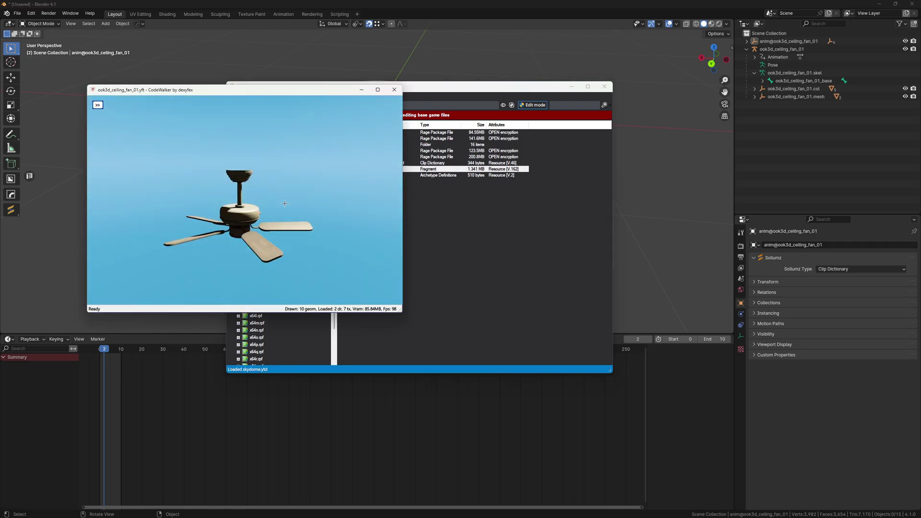
drag(249, 239, 279, 322)
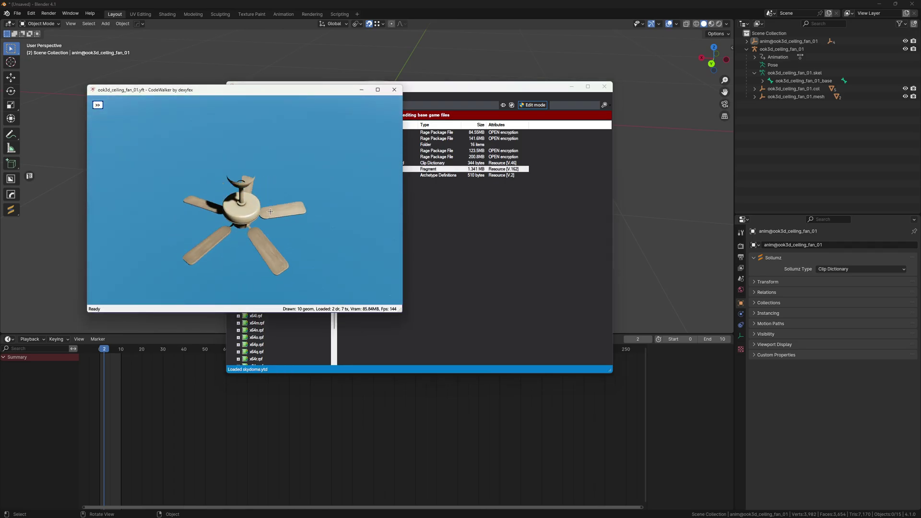
click(98, 105)
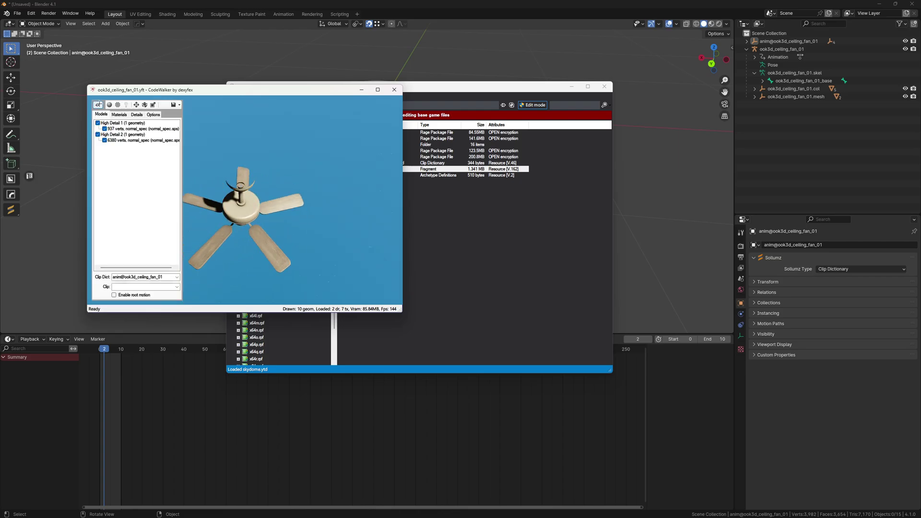
click(153, 114)
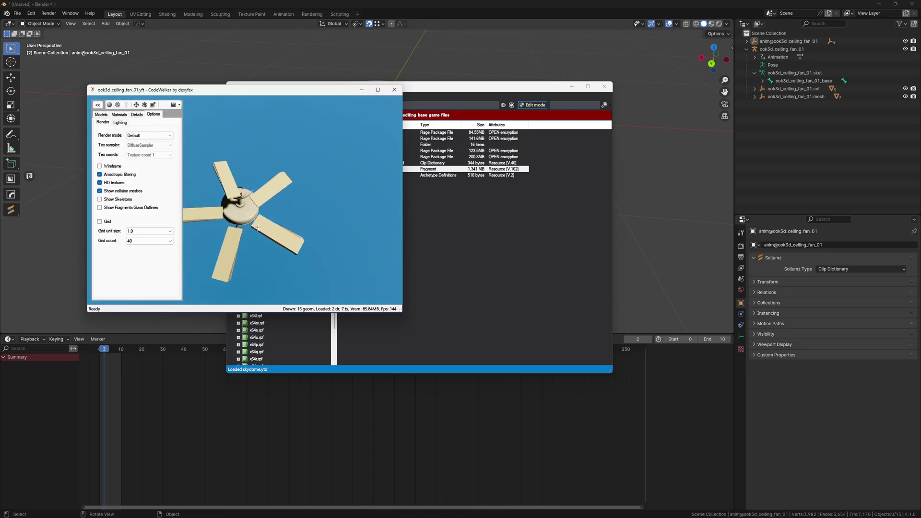
click(394, 90)
click(571, 88)
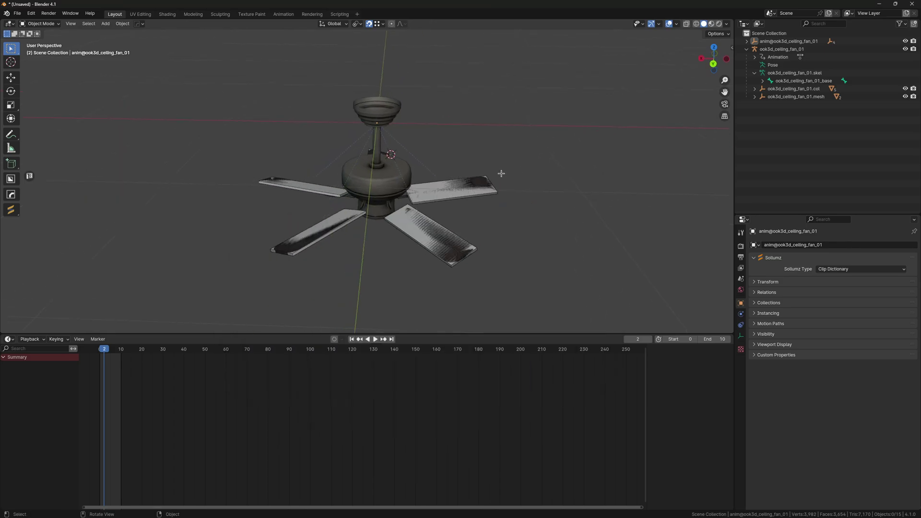